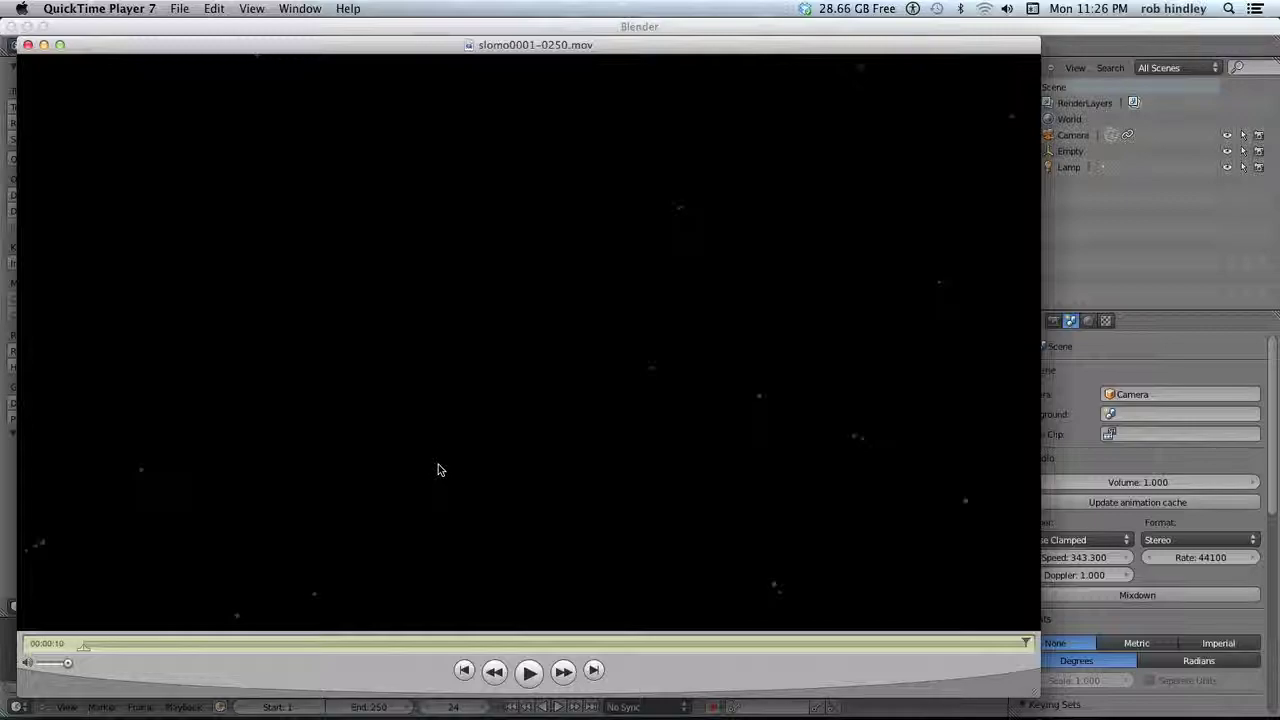
# Step: Switch from the preview video to Blender and add a UV sphere at the 3D cursor, scaled to about 0.575
pyautogui.click(28, 44)
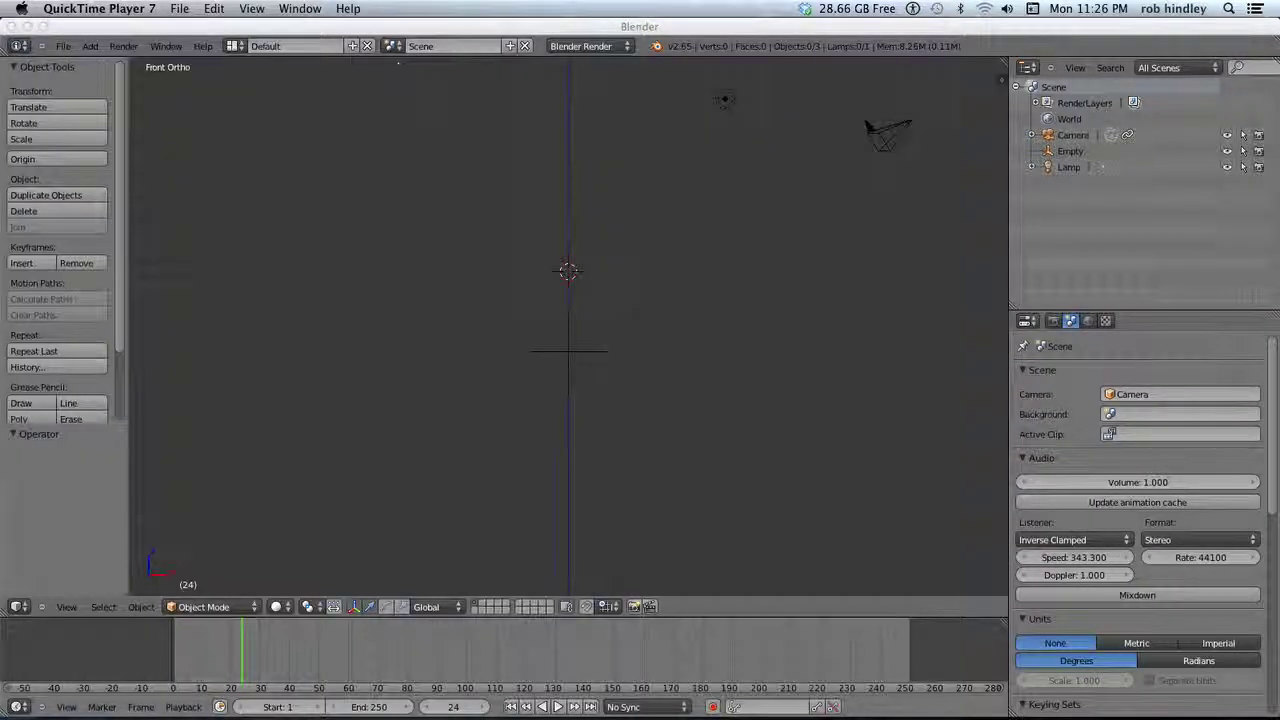
pyautogui.click(560, 27)
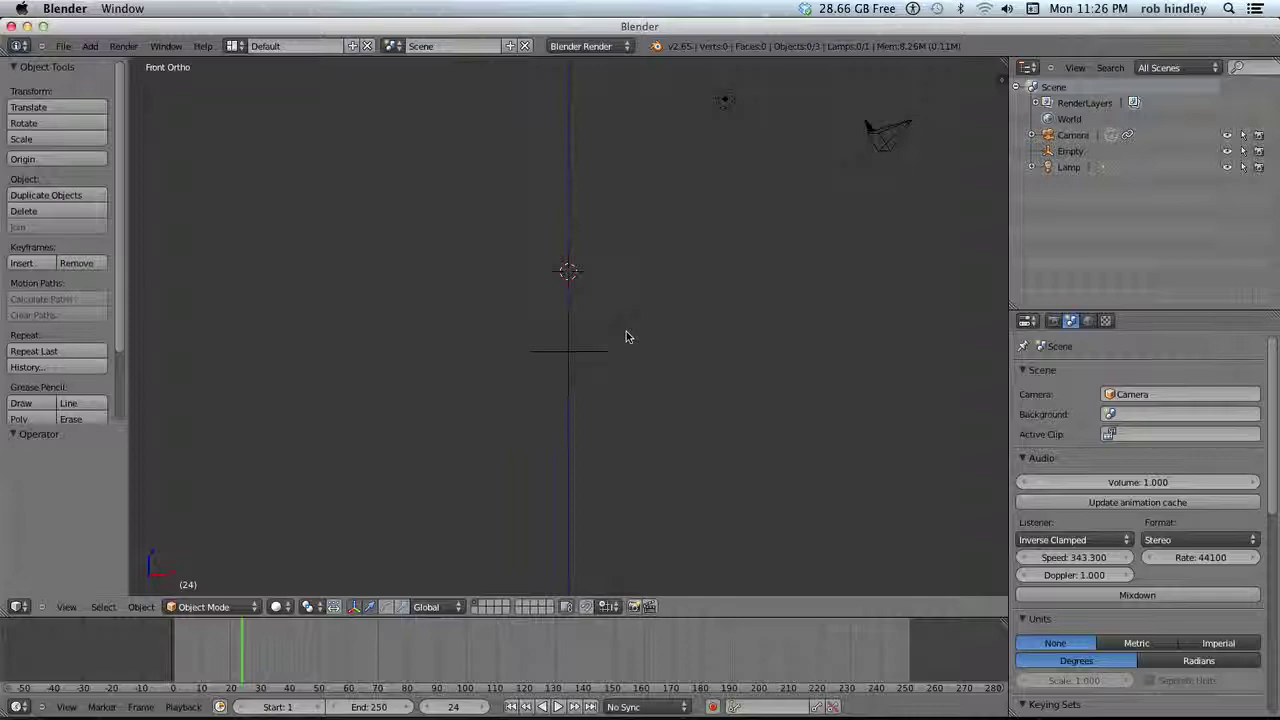
pyautogui.hotkey('shift', 'a')
pyautogui.moveTo(628, 334)
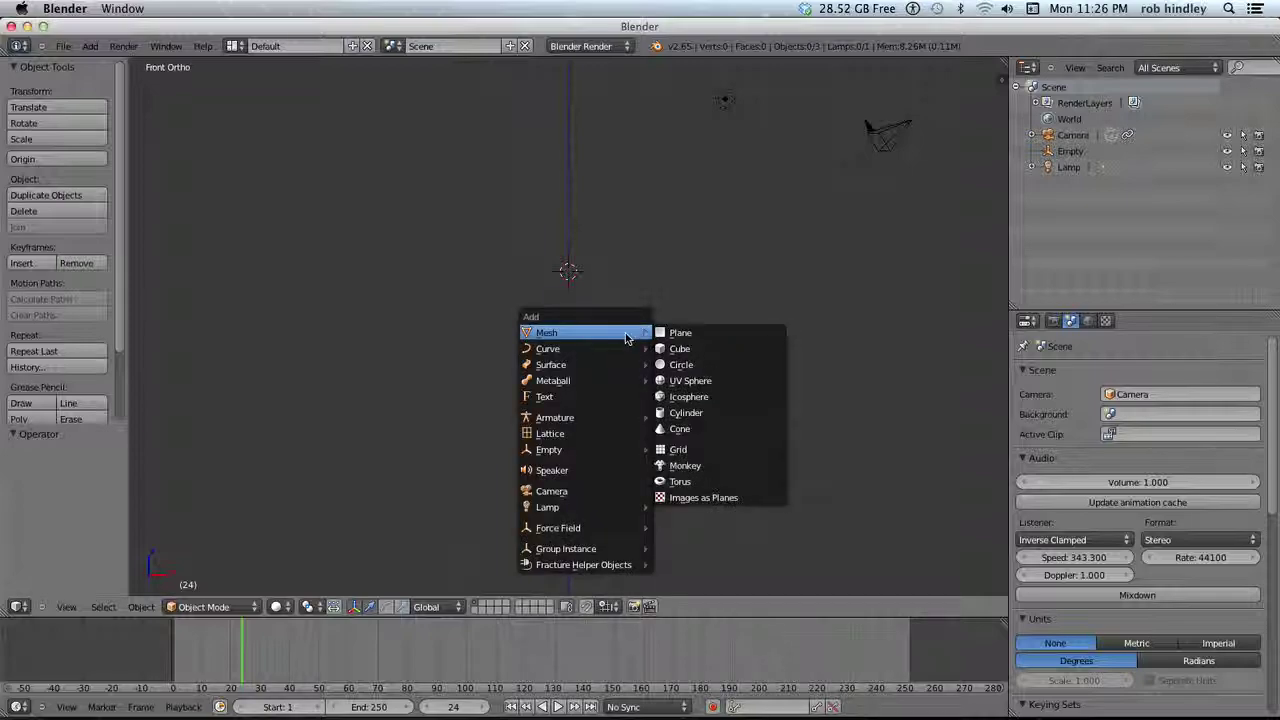
pyautogui.click(684, 381)
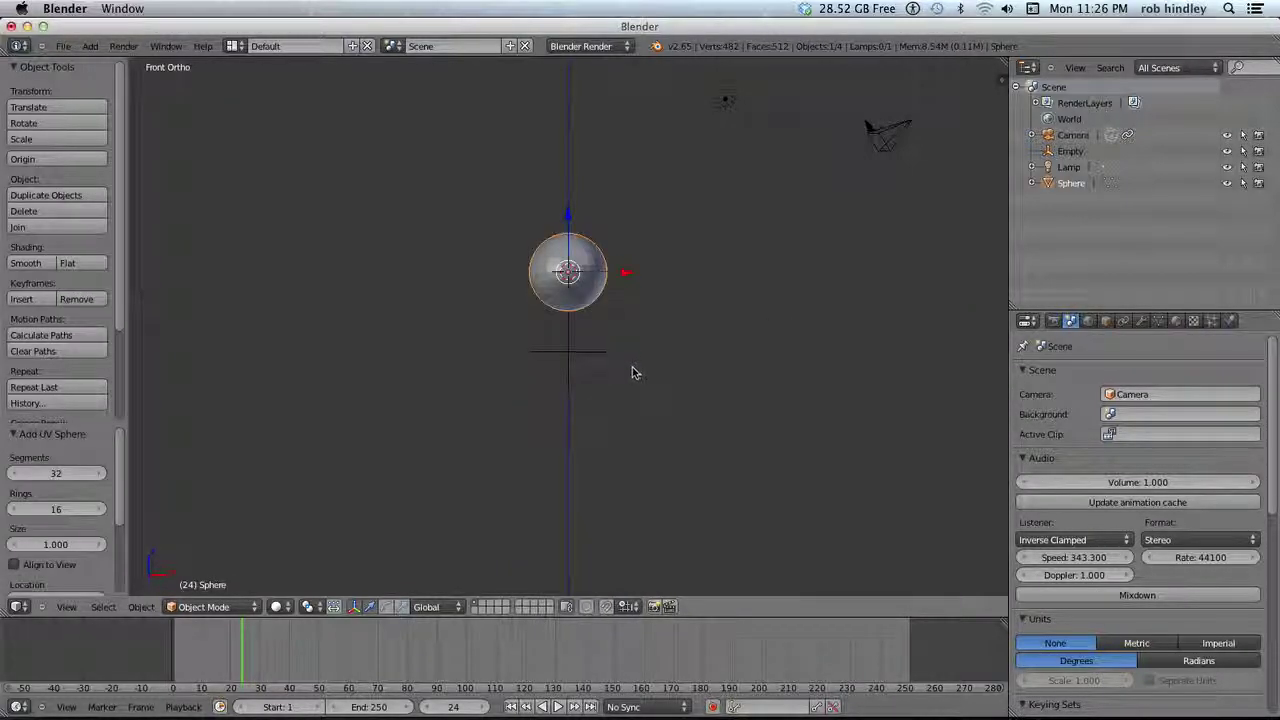
pyautogui.press('s')
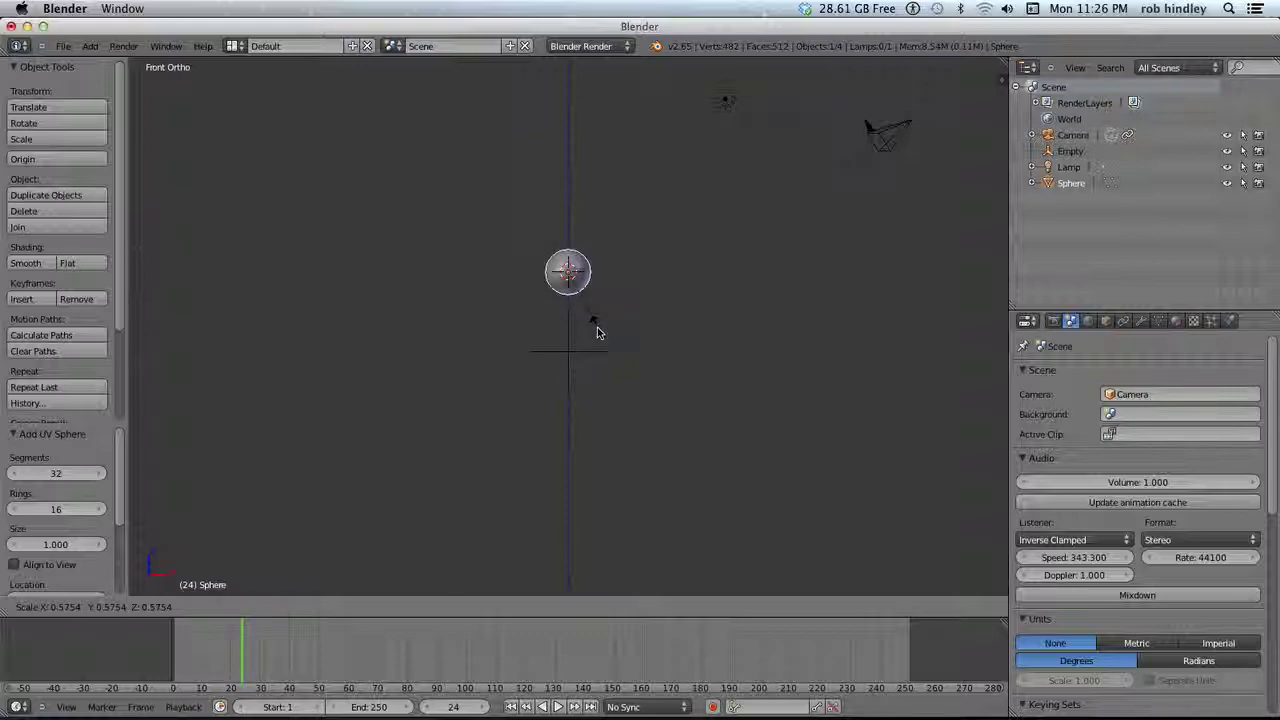
pyautogui.click(597, 330)
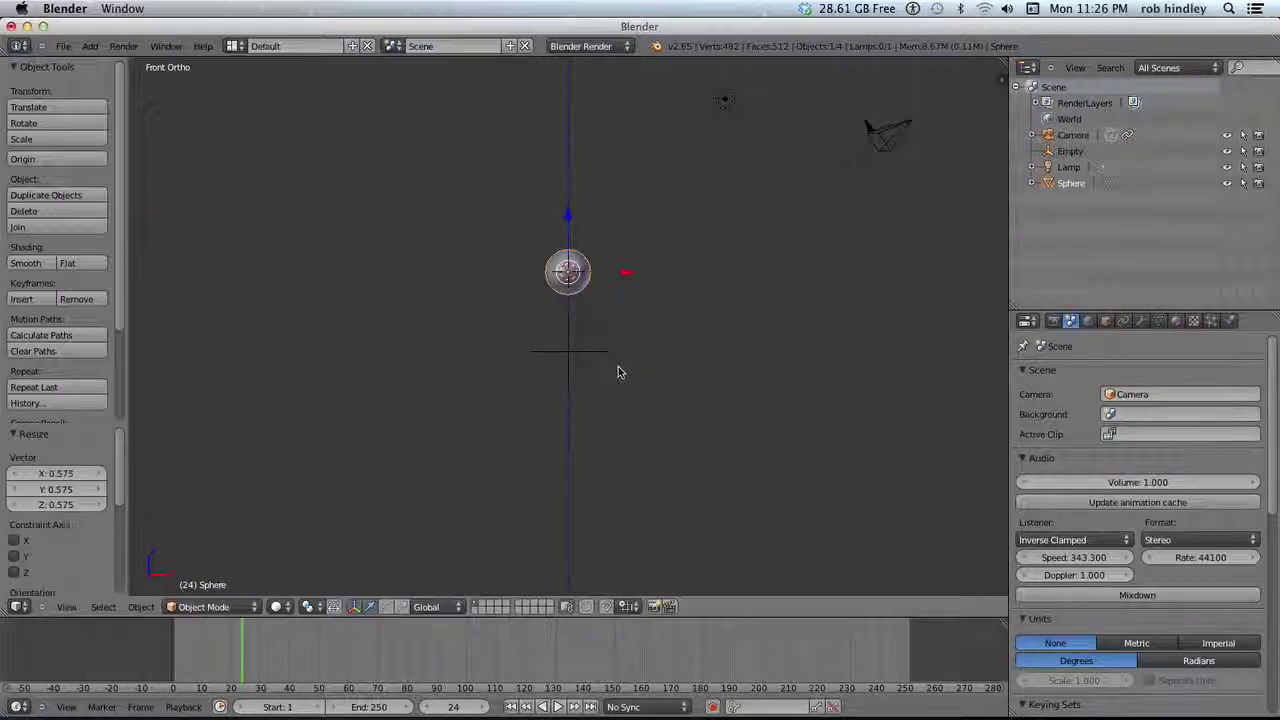
# Step: Add a second UV sphere and move it about -5.335 along Z and -3.819 along X
pyautogui.press('a')
pyautogui.hotkey('shift', 'a')
pyautogui.moveTo(619, 372)
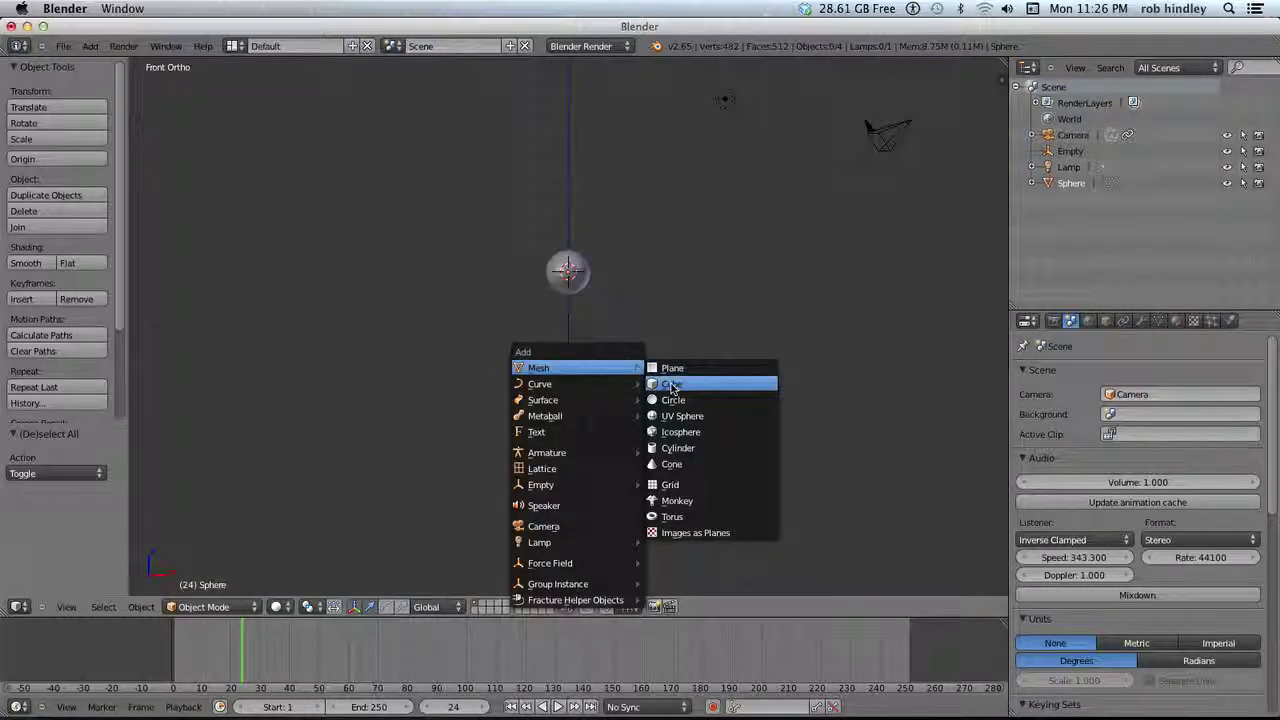
pyautogui.click(682, 416)
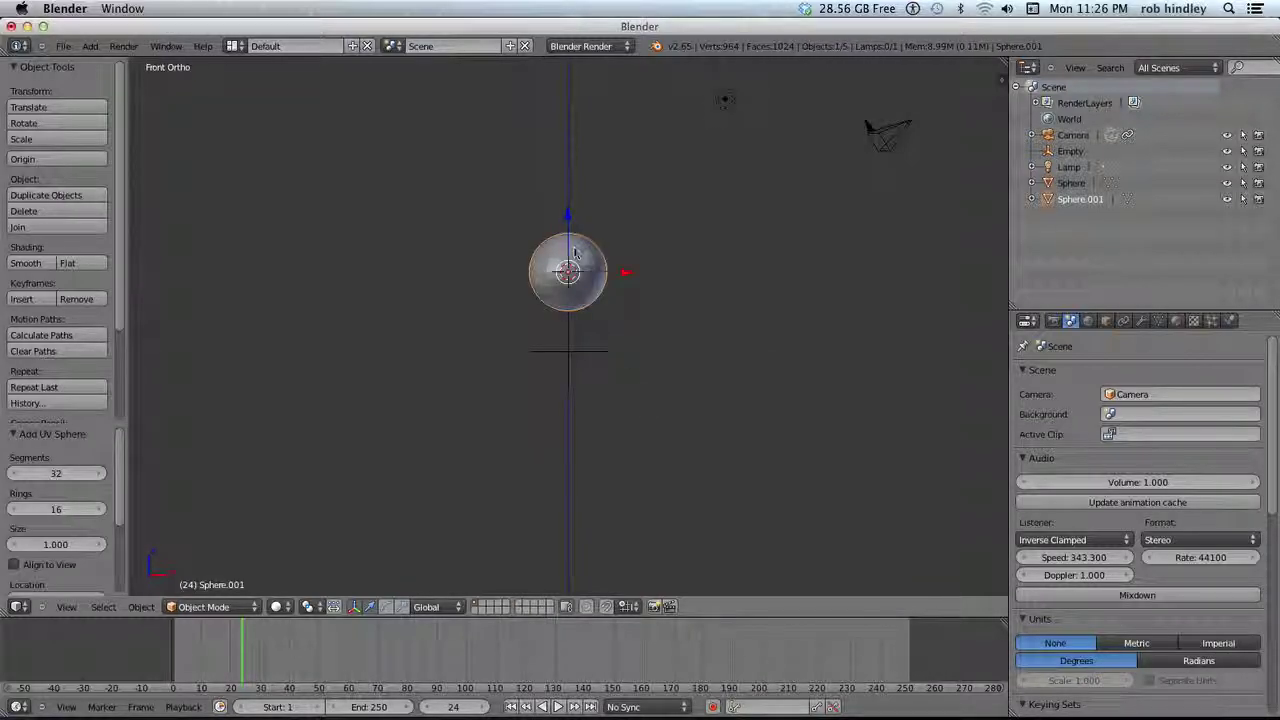
pyautogui.press('g')
pyautogui.press('z')
pyautogui.click(622, 474)
pyautogui.press('g')
pyautogui.press('x')
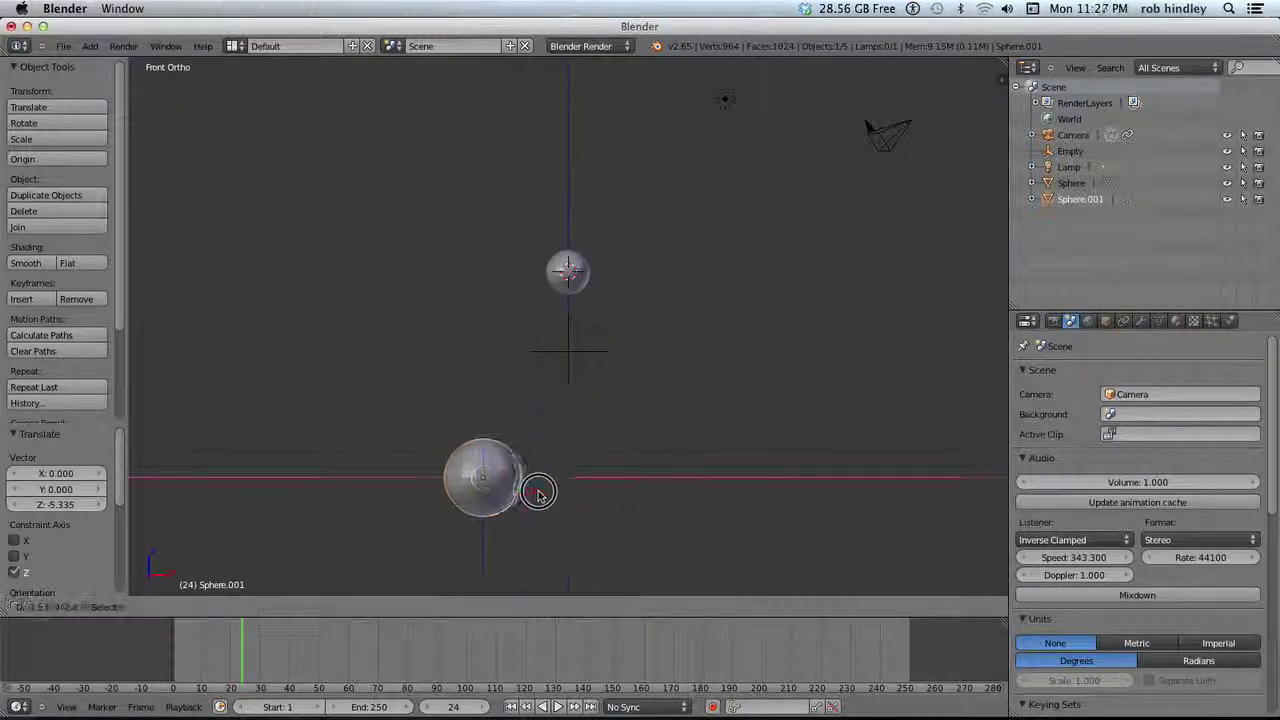
pyautogui.click(478, 495)
# Step: Scale the second sphere to about 0.468 and snap the 3D cursor to it
pyautogui.press('s')
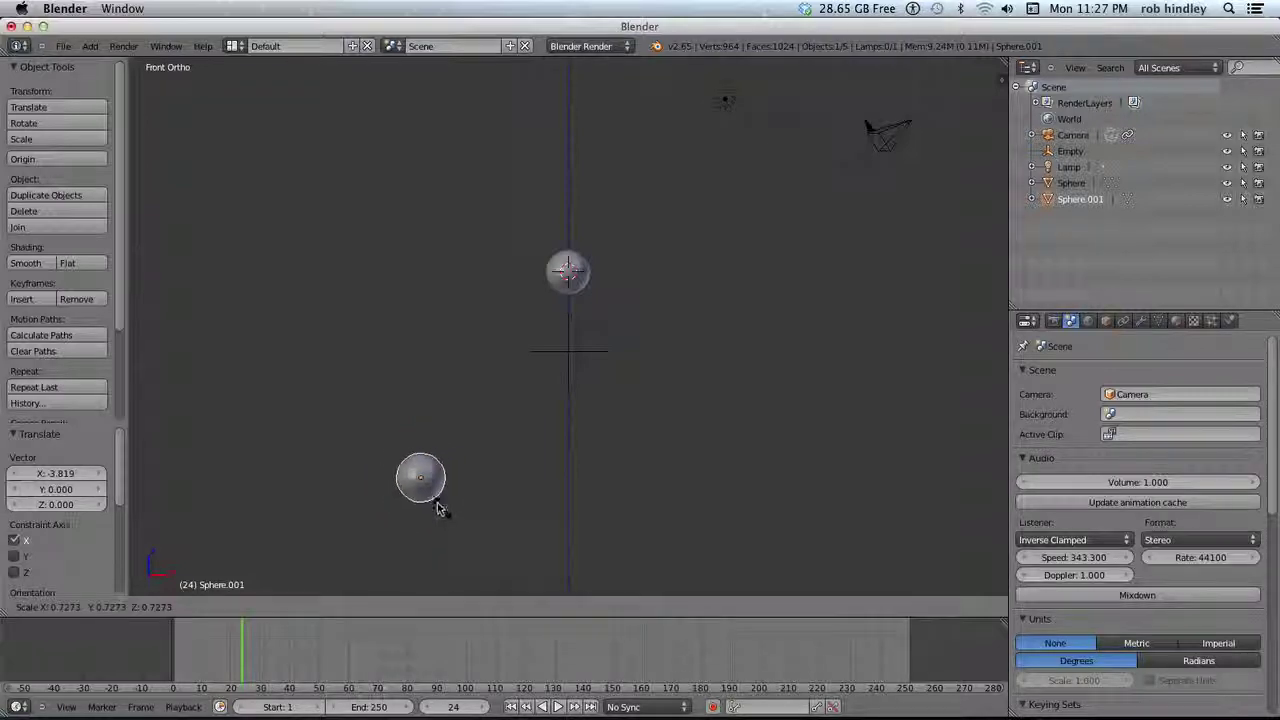
pyautogui.click(436, 504)
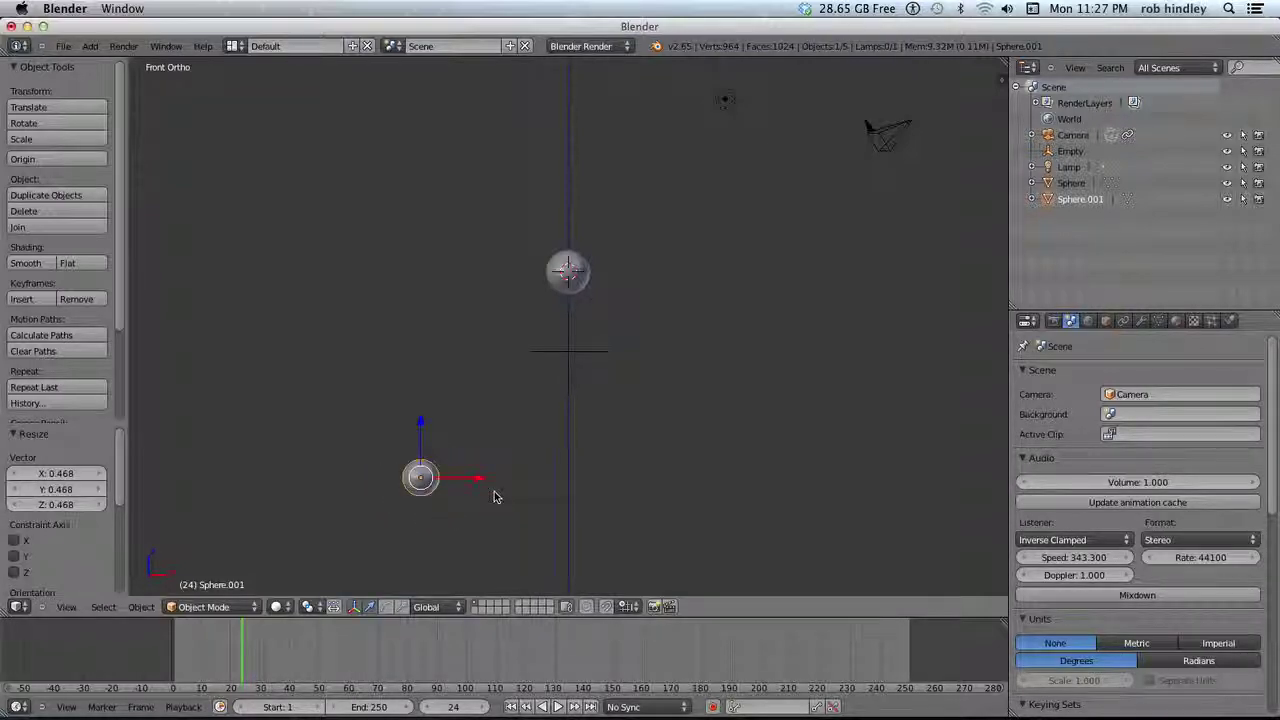
pyautogui.hotkey('shift', 's')
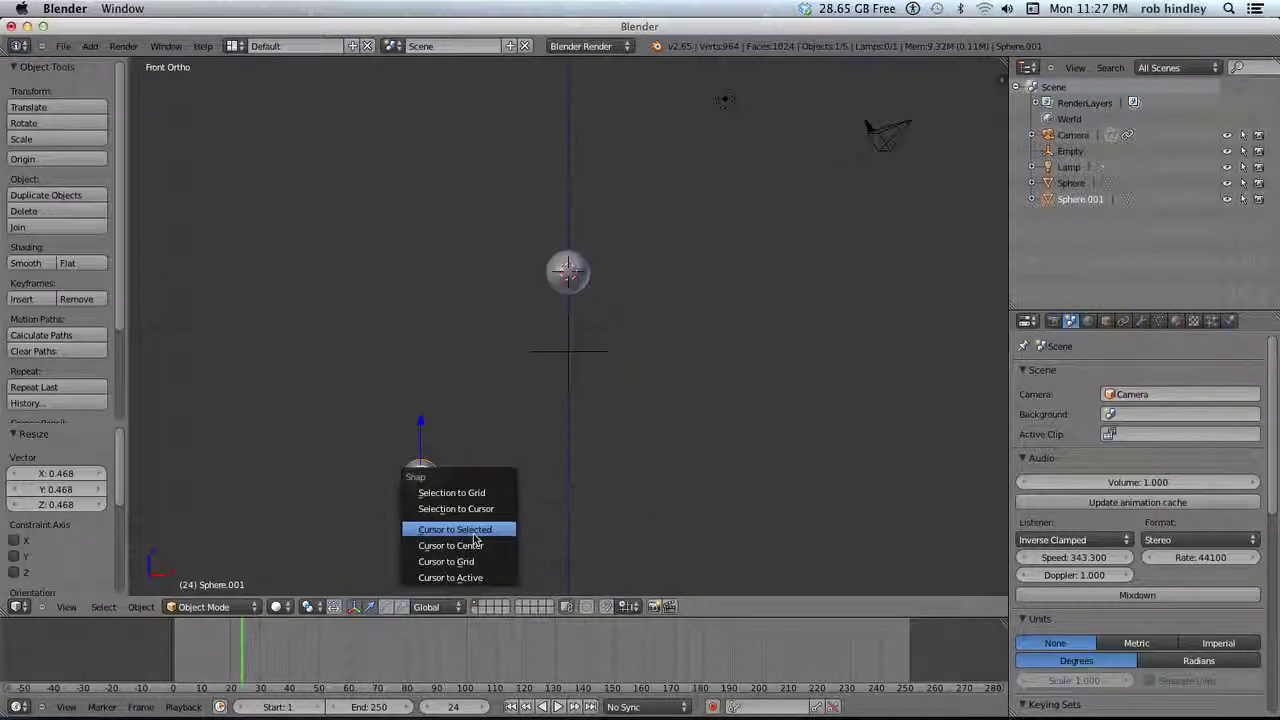
pyautogui.click(475, 530)
# Step: Add a cube at the 3D cursor, moved about 2.346 along X and scaled to about 0.437
pyautogui.press('a')
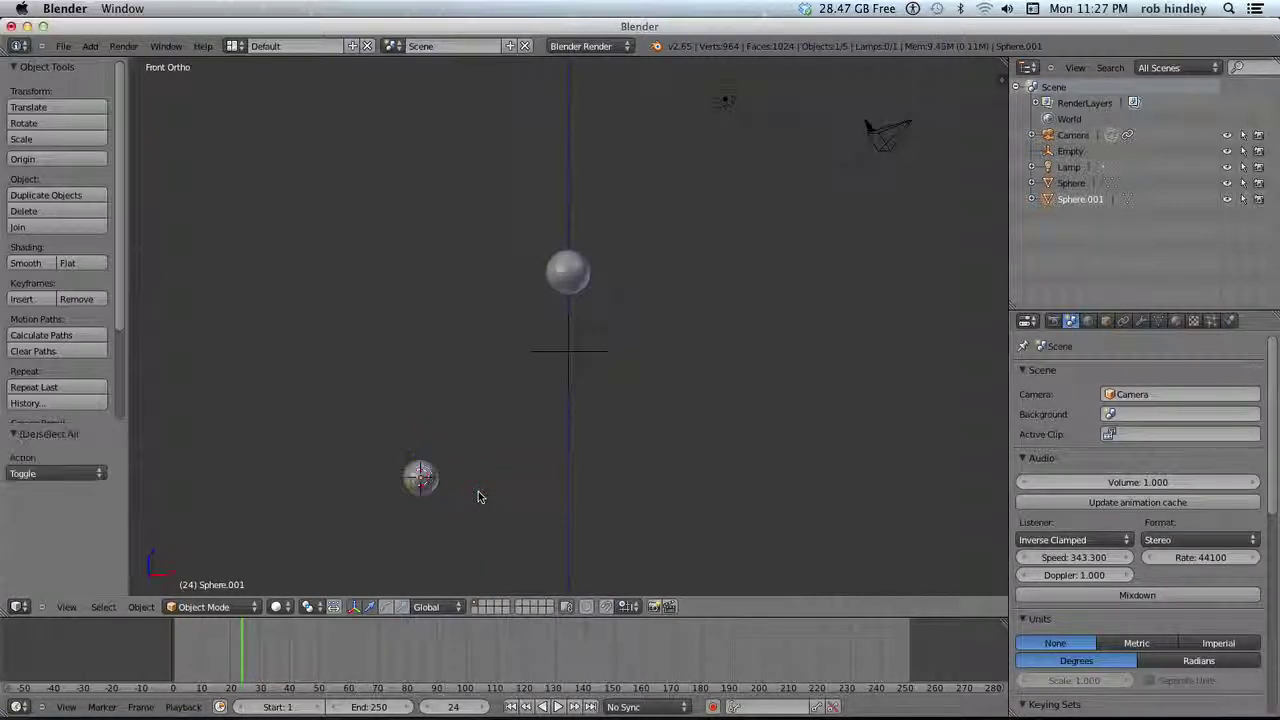
pyautogui.hotkey('shift', 'a')
pyautogui.moveTo(476, 470)
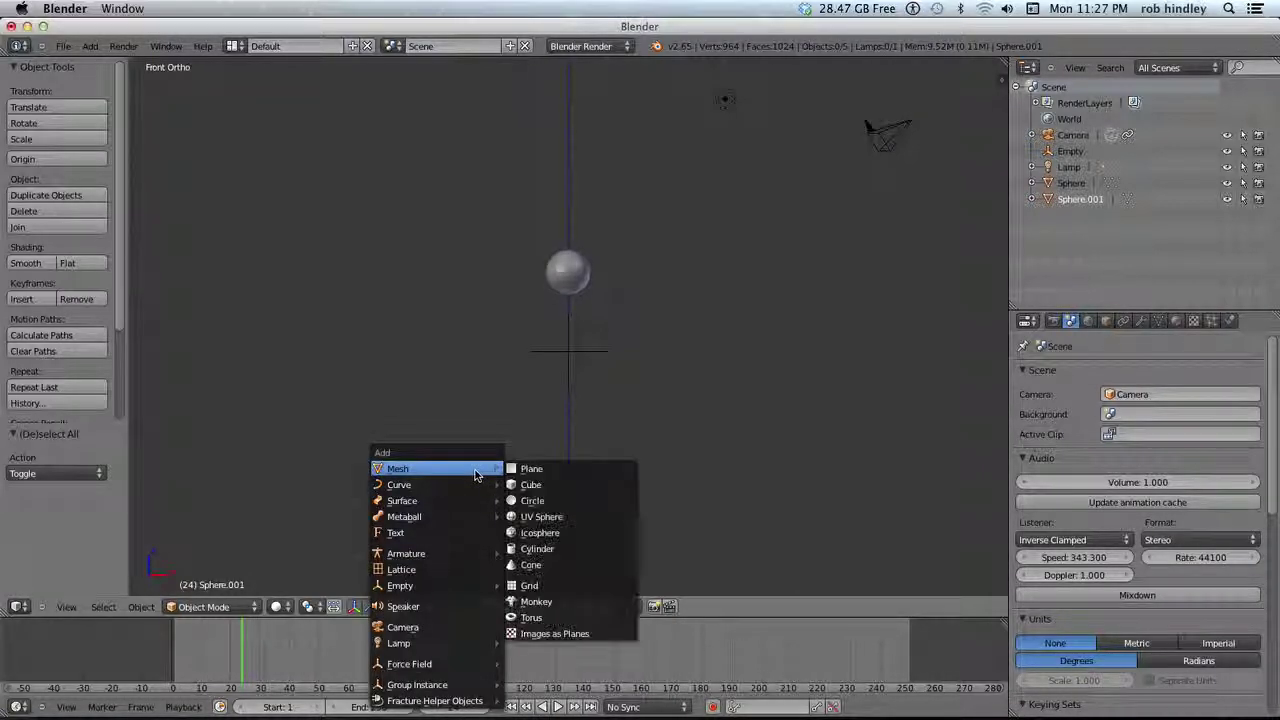
pyautogui.click(530, 485)
pyautogui.press('g')
pyautogui.press('x')
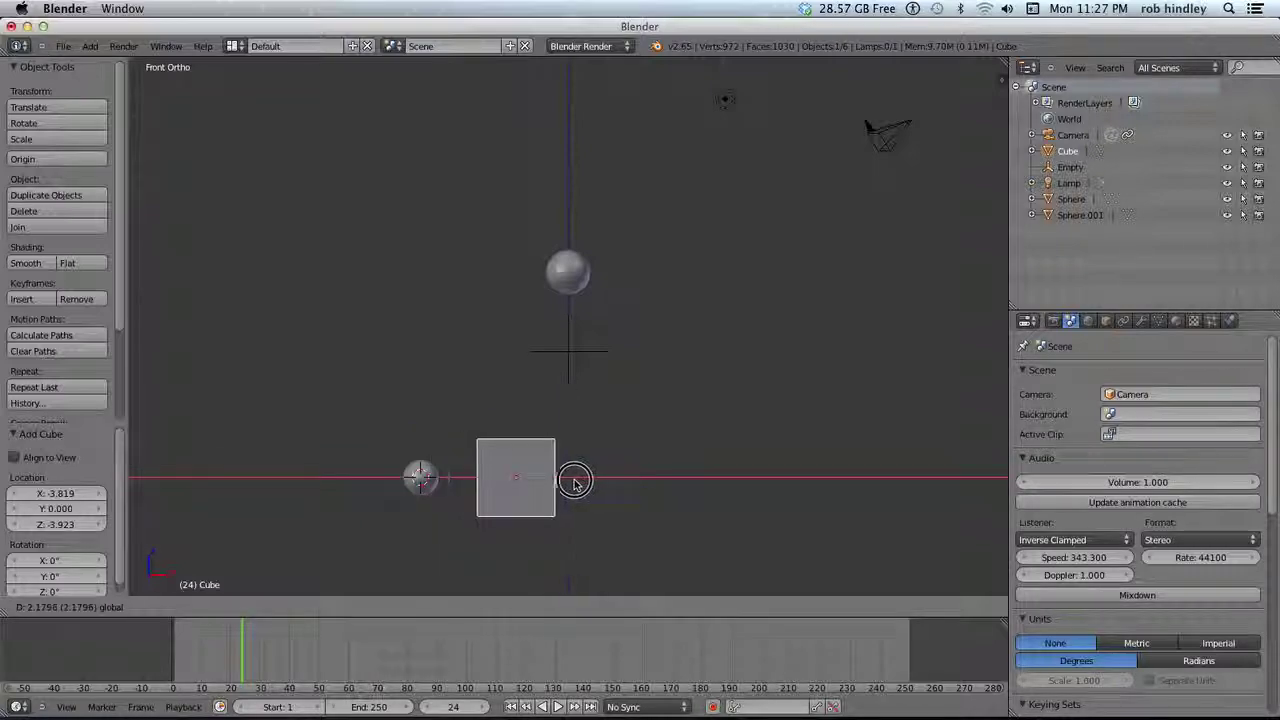
pyautogui.click(562, 516)
pyautogui.press('s')
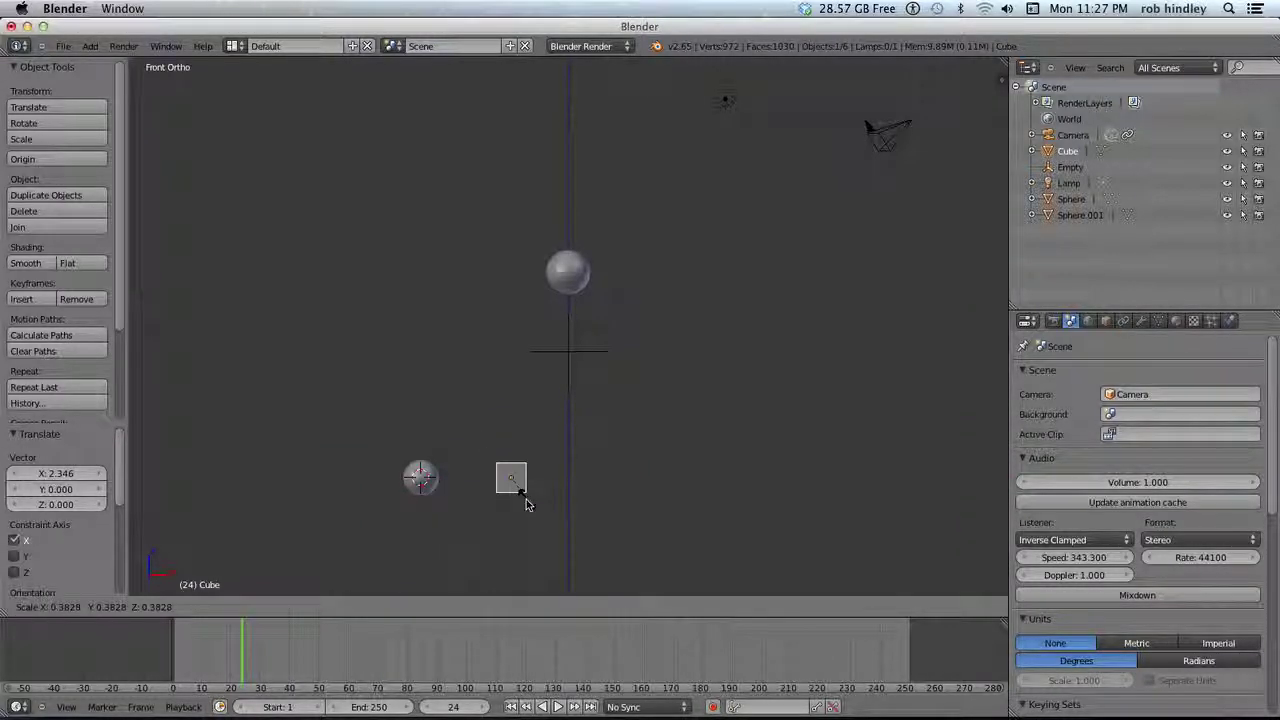
pyautogui.click(530, 507)
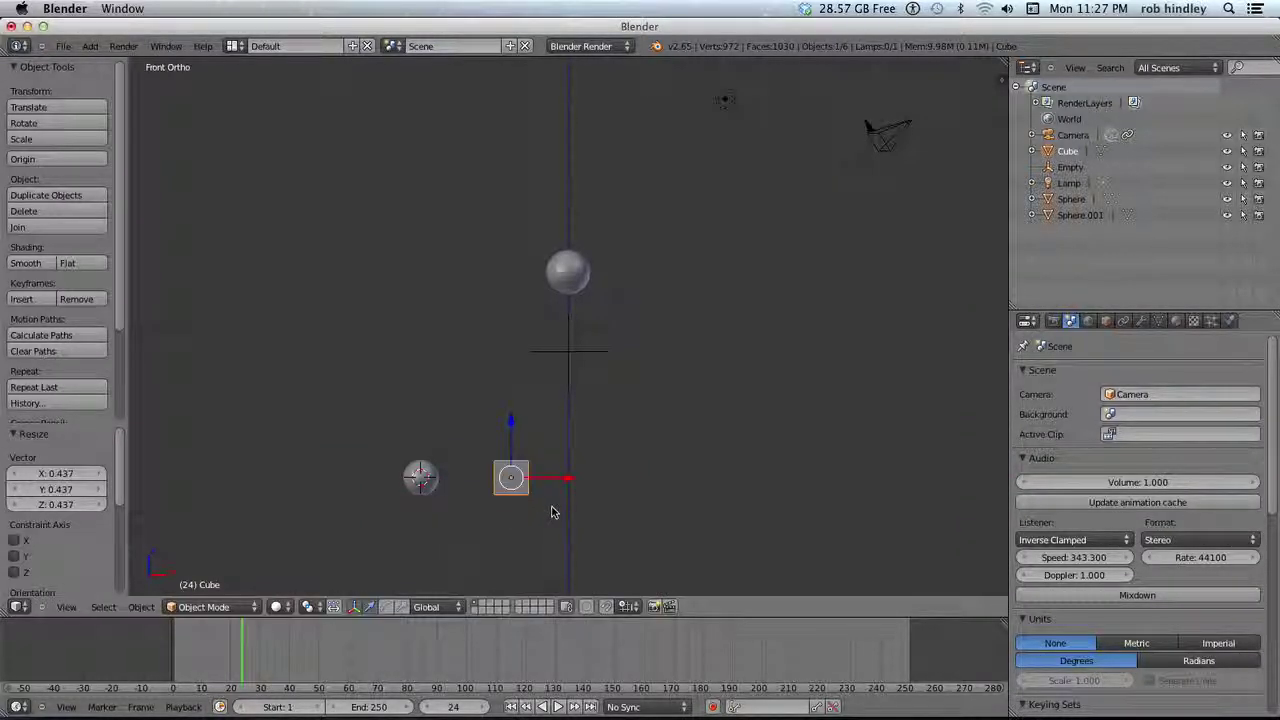
# Step: Snap the cube to the 3D cursor to align it with the lower sphere, and shift it about 1.868 along X
pyautogui.hotkey('shift', 's')
pyautogui.click(540, 489)
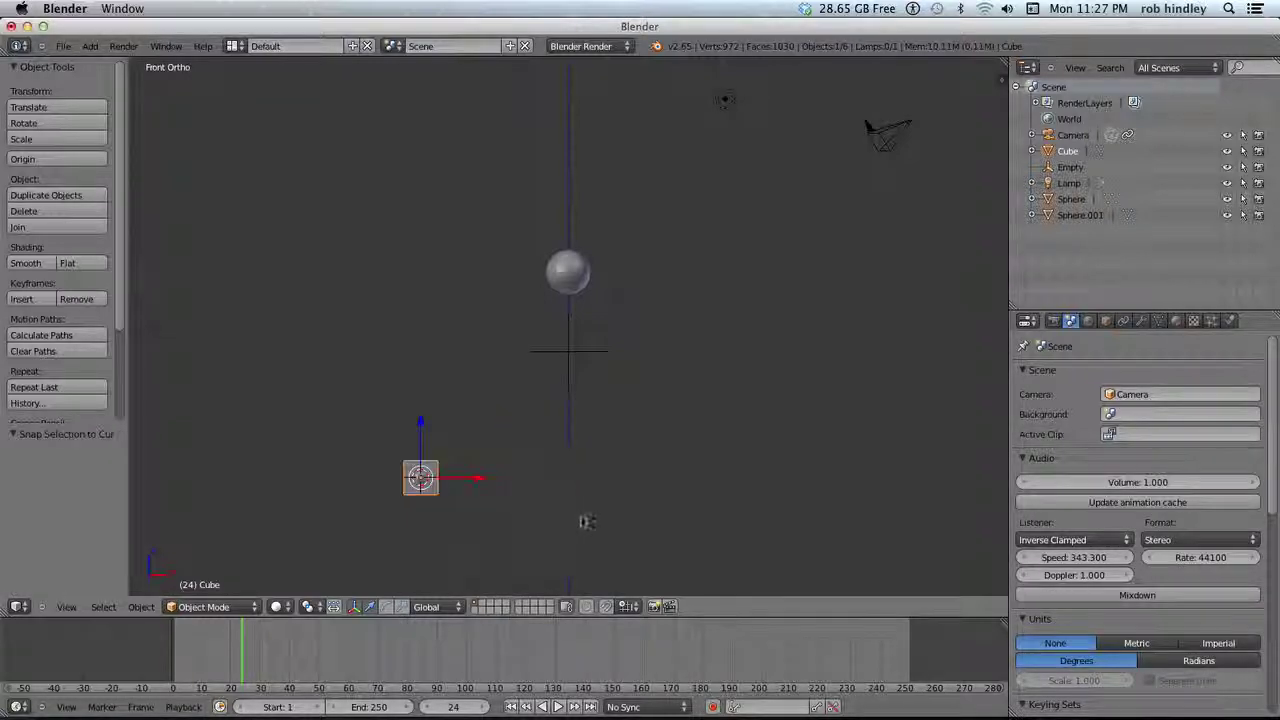
pyautogui.moveTo(484, 482); pyautogui.dragTo(550, 478)
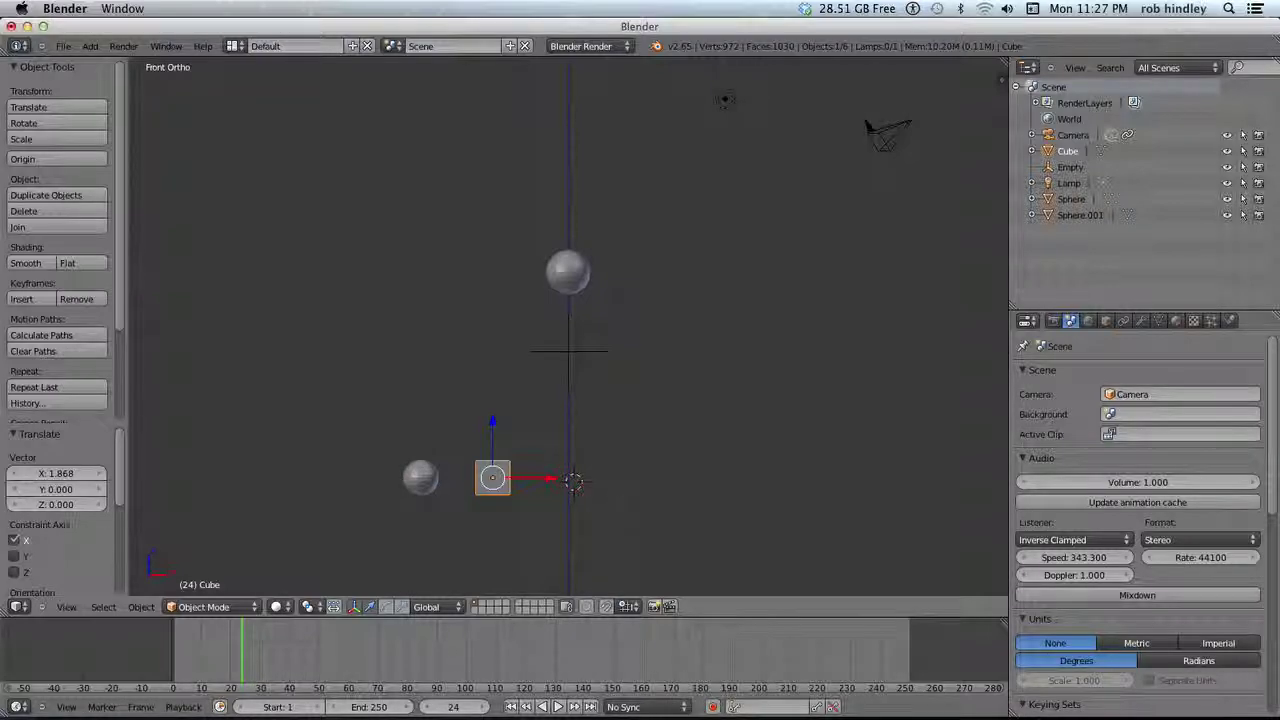
# Step: Add a cone at the 3D cursor placed beyond the cube and scale it to about 0.470
pyautogui.press('a')
pyautogui.hotkey('shift', 'a')
pyautogui.moveTo(645, 469)
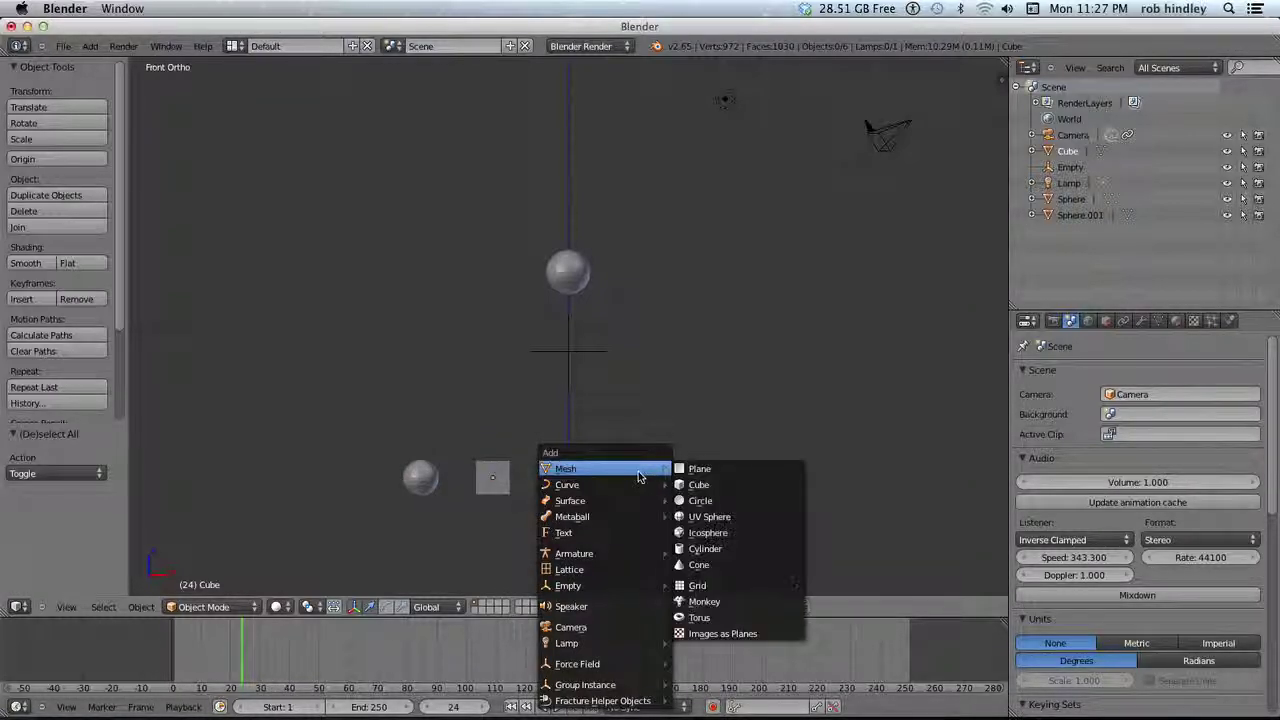
pyautogui.click(697, 565)
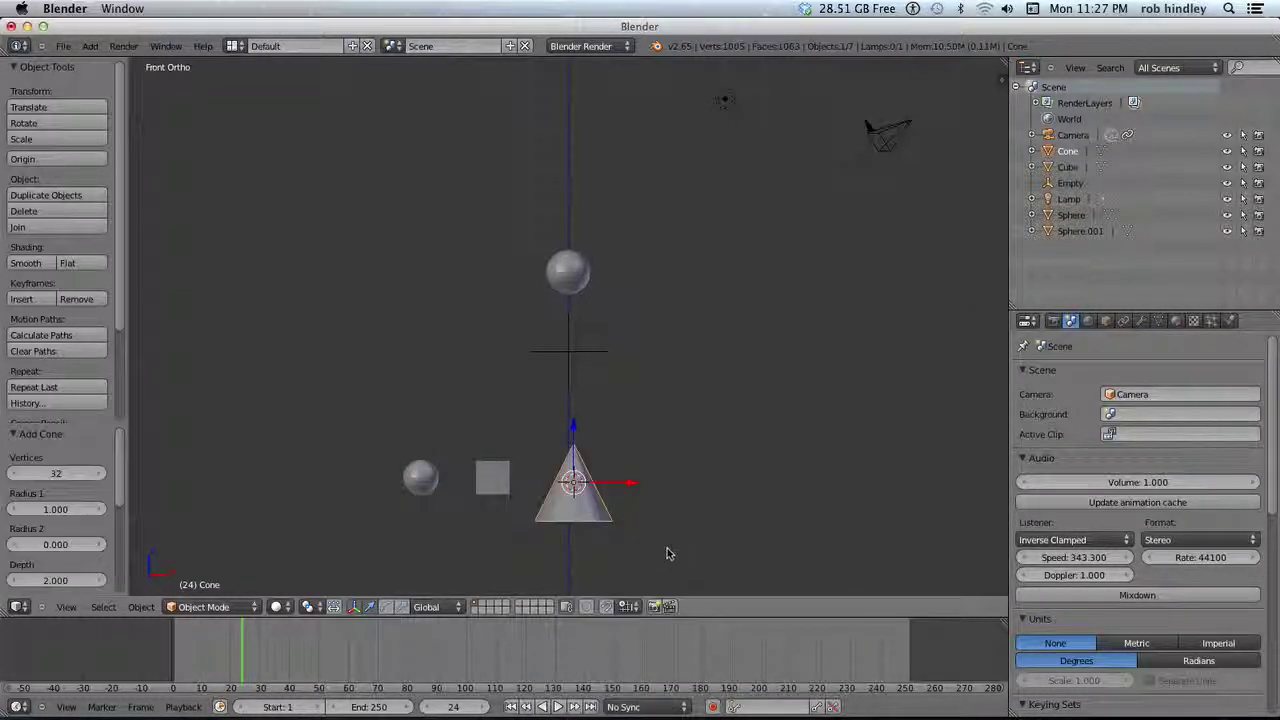
pyautogui.press('s')
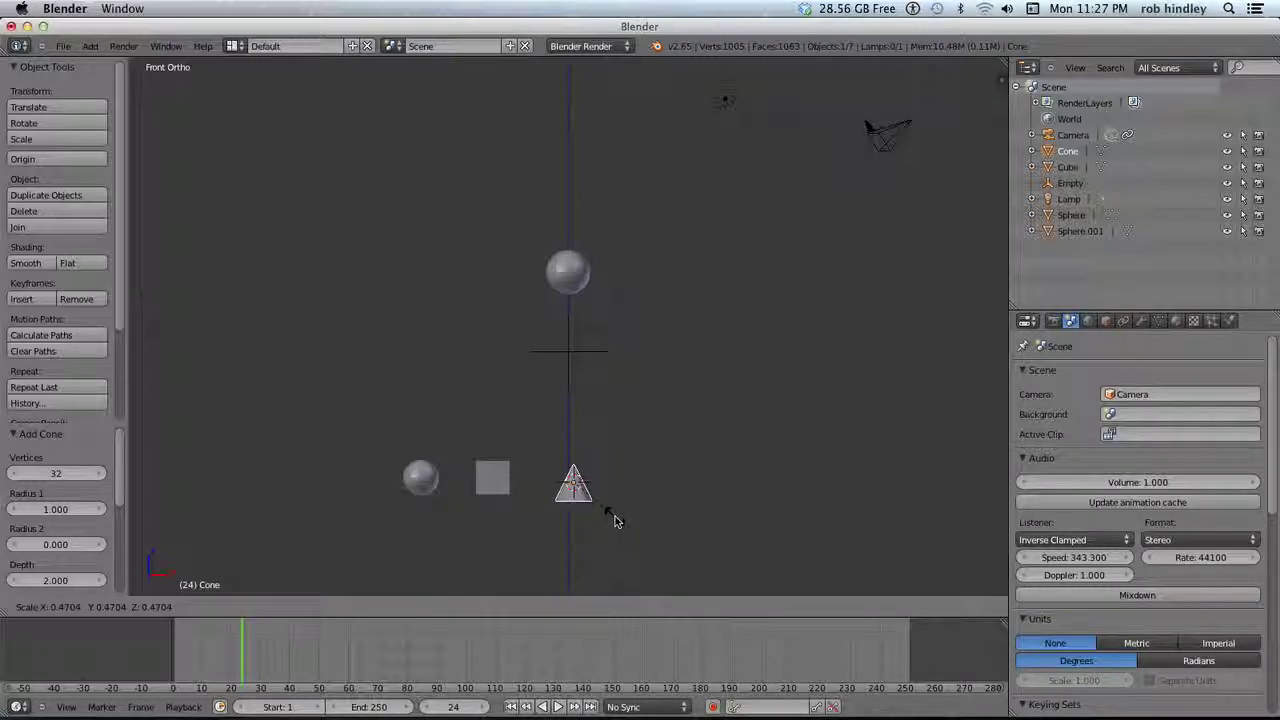
pyautogui.click(615, 520)
# Step: Line up the cone with the cube by moving it about 0.208 along Z and -0.270 along X
pyautogui.press('g')
pyautogui.press('z')
pyautogui.click(610, 460)
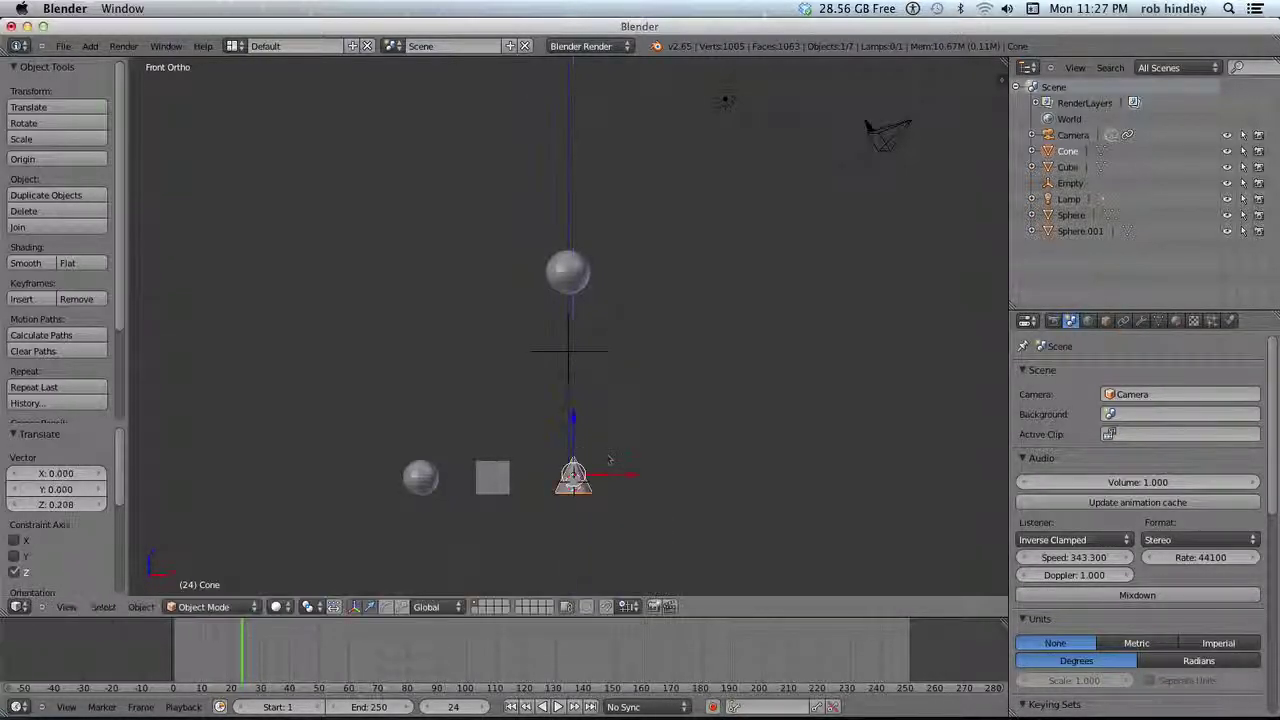
pyautogui.moveTo(630, 474); pyautogui.dragTo(619, 474)
# Step: Give the small lower sphere a new material with a bright light-blue diffuse colour
pyautogui.rightClick(438, 484)
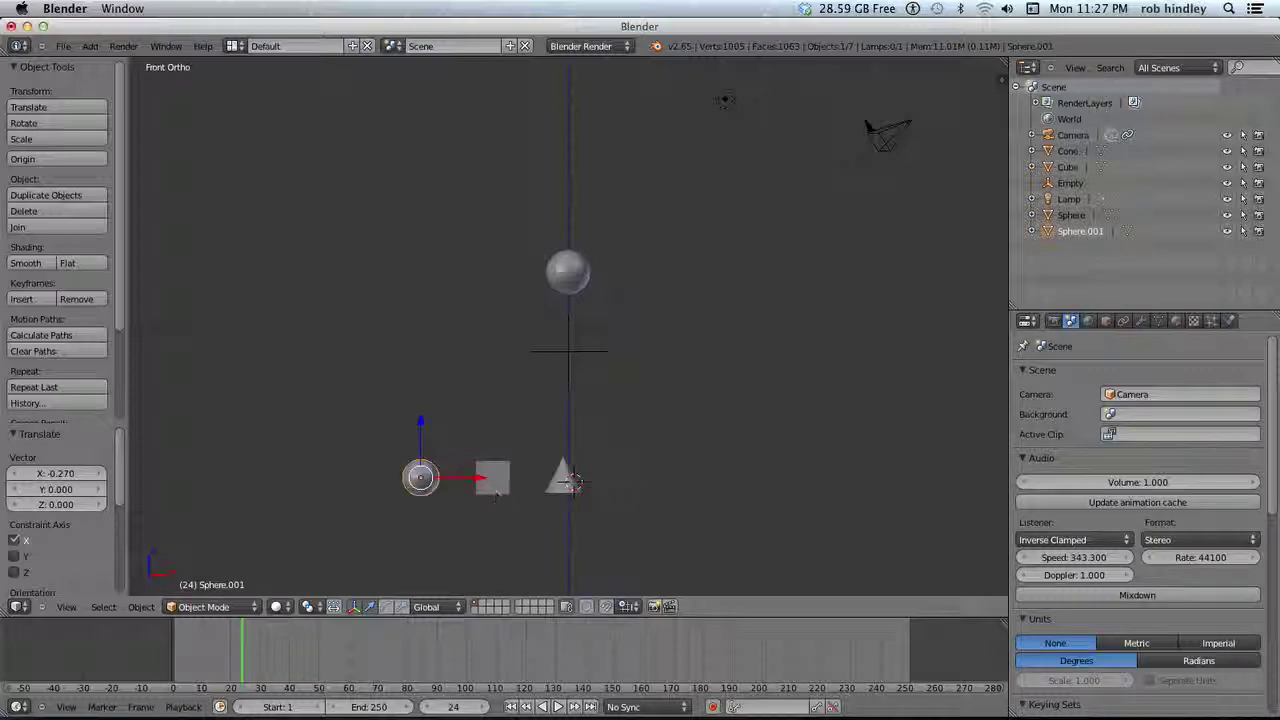
pyautogui.click(1176, 321)
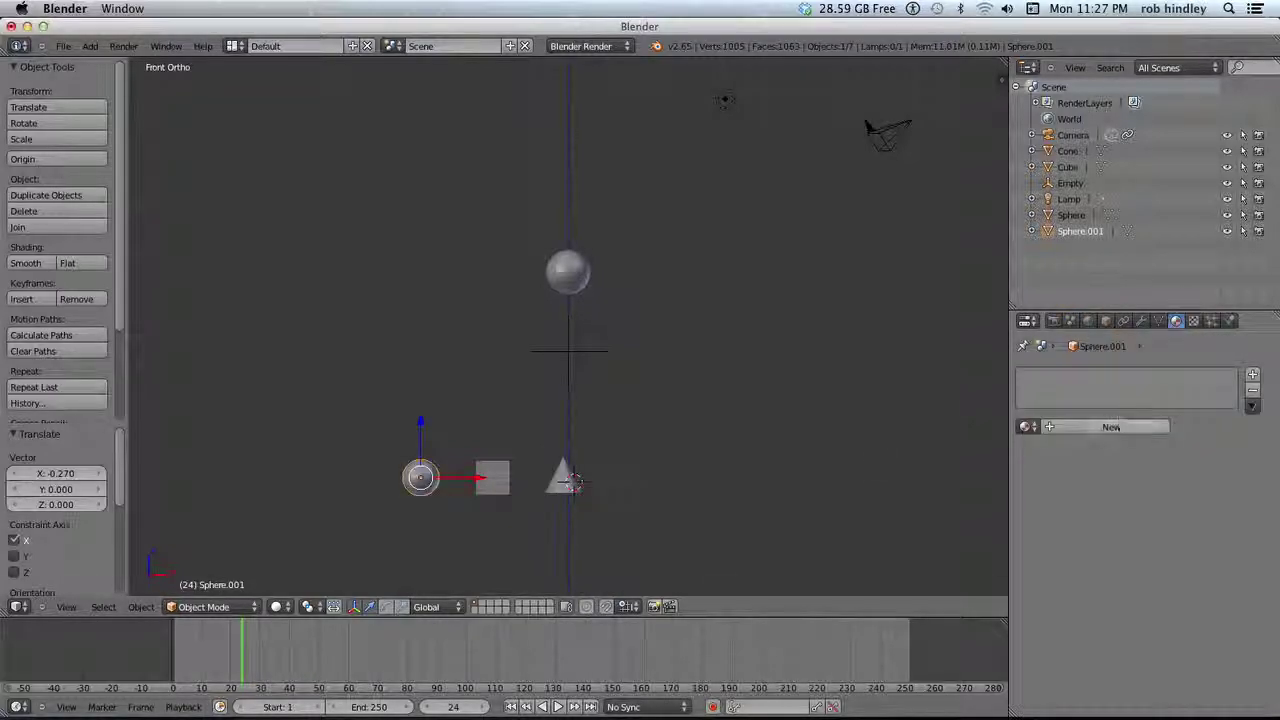
pyautogui.click(1080, 428)
pyautogui.click(1052, 624)
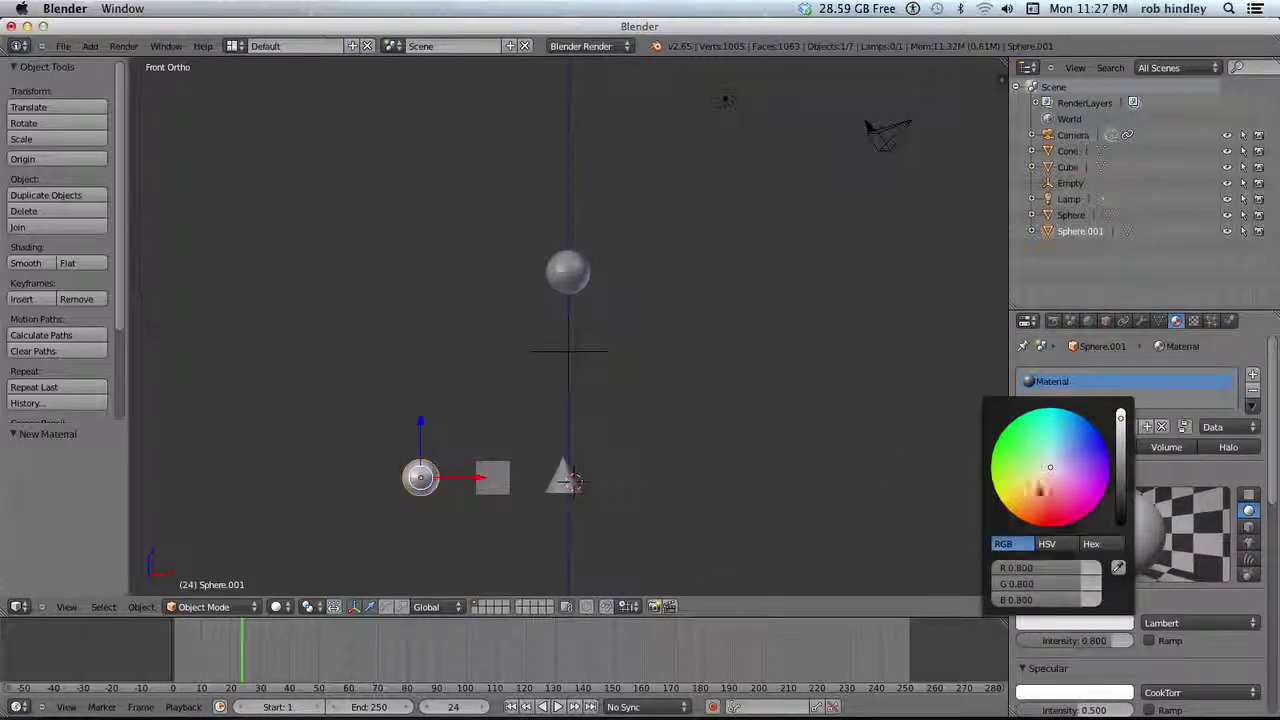
pyautogui.moveTo(1056, 432); pyautogui.dragTo(1091, 400)
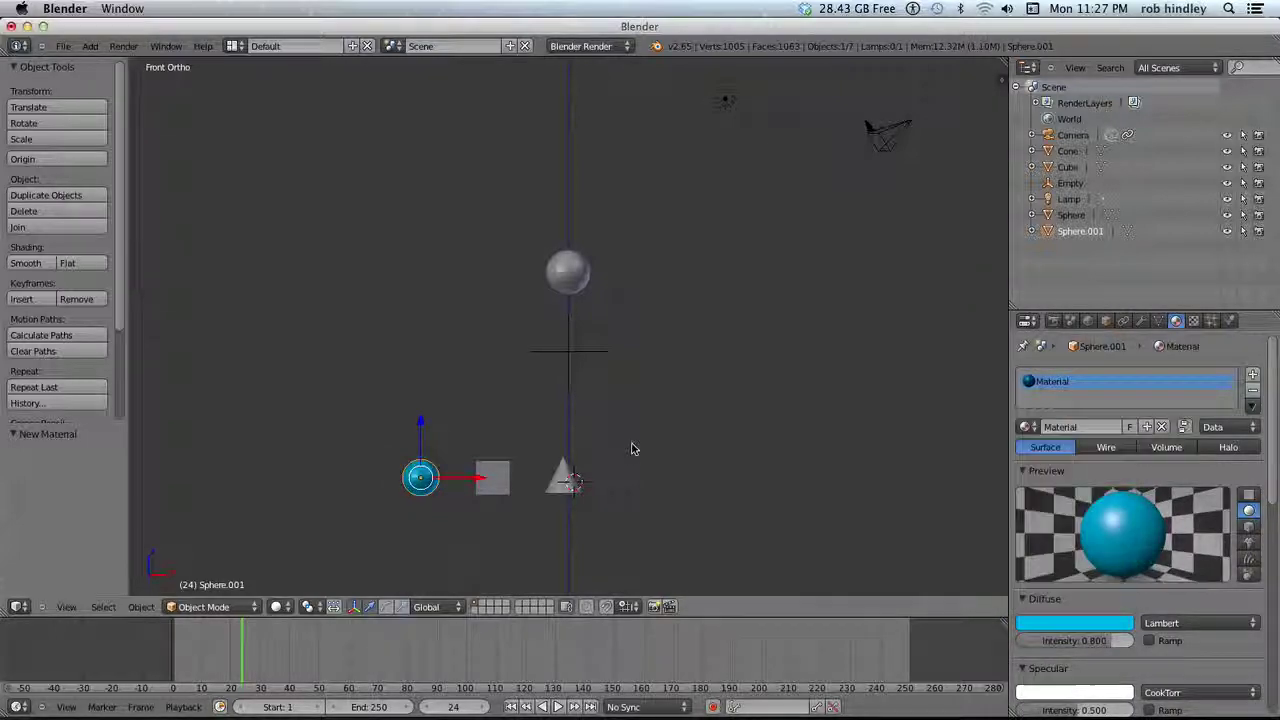
# Step: Give the cube a new material with a slightly darkened red diffuse colour
pyautogui.rightClick(492, 477)
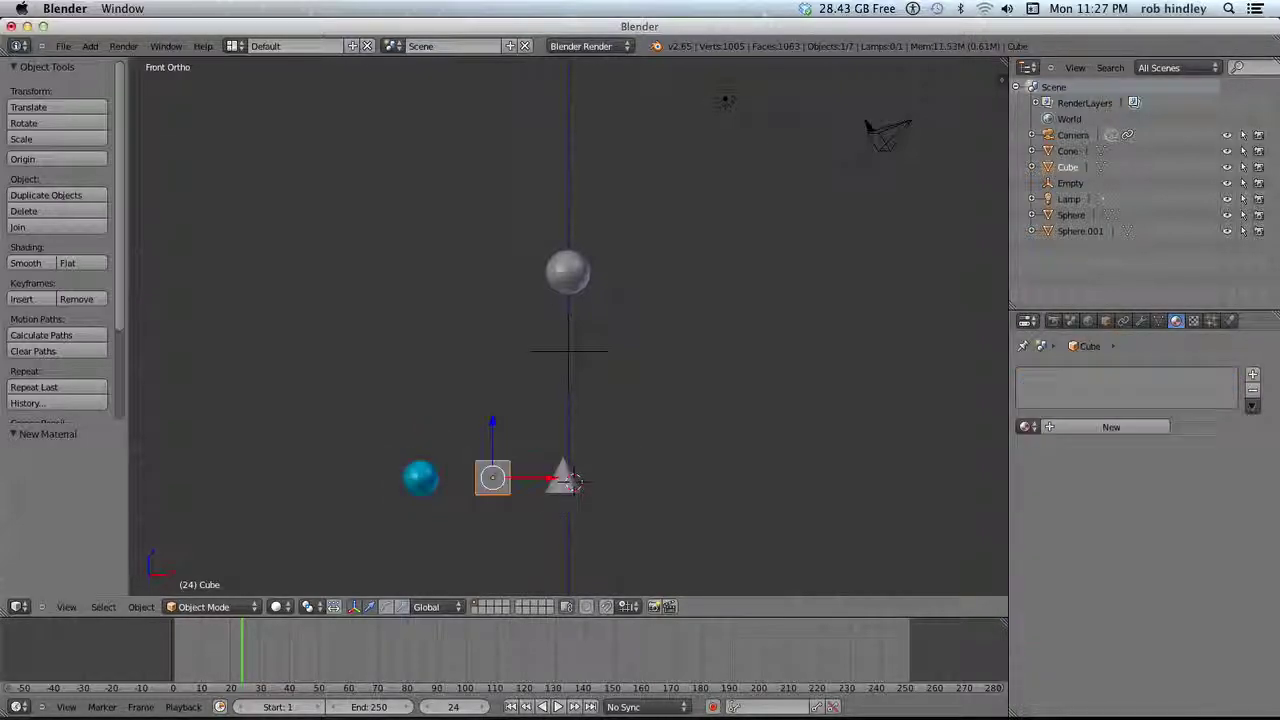
pyautogui.click(1072, 428)
pyautogui.click(1063, 620)
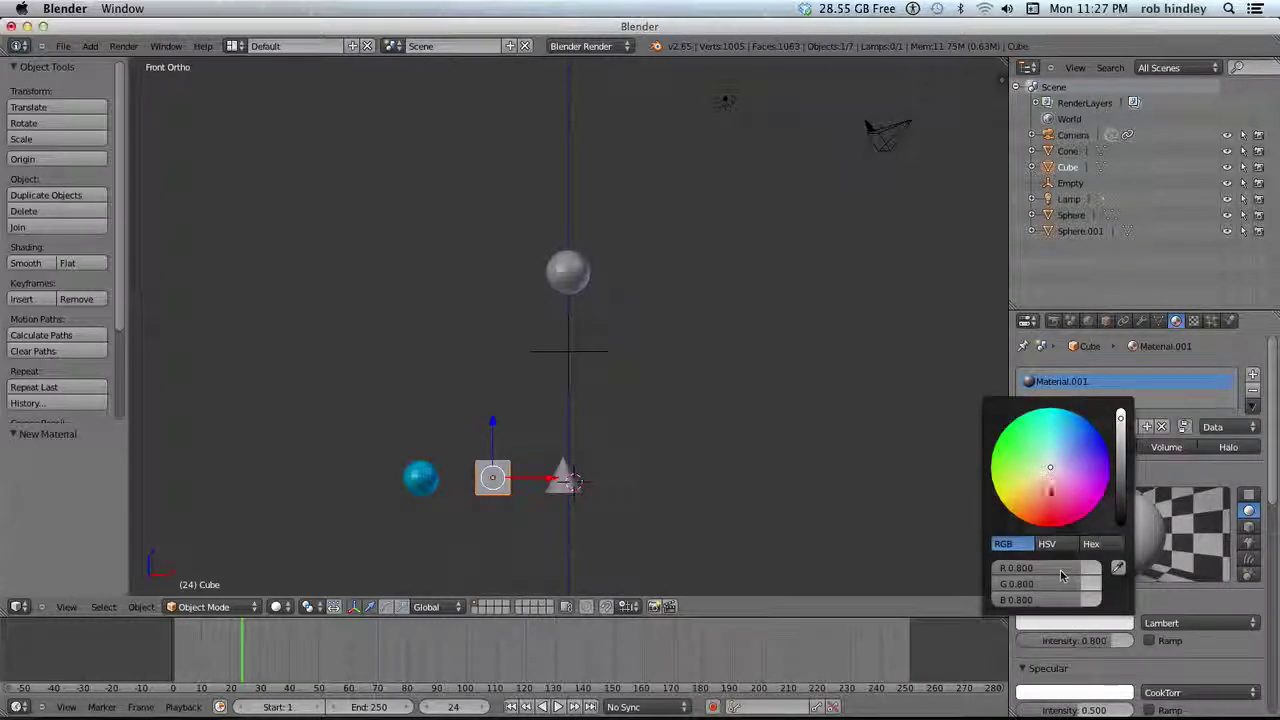
pyautogui.click(1055, 527)
pyautogui.moveTo(1058, 553); pyautogui.dragTo(1053, 553)
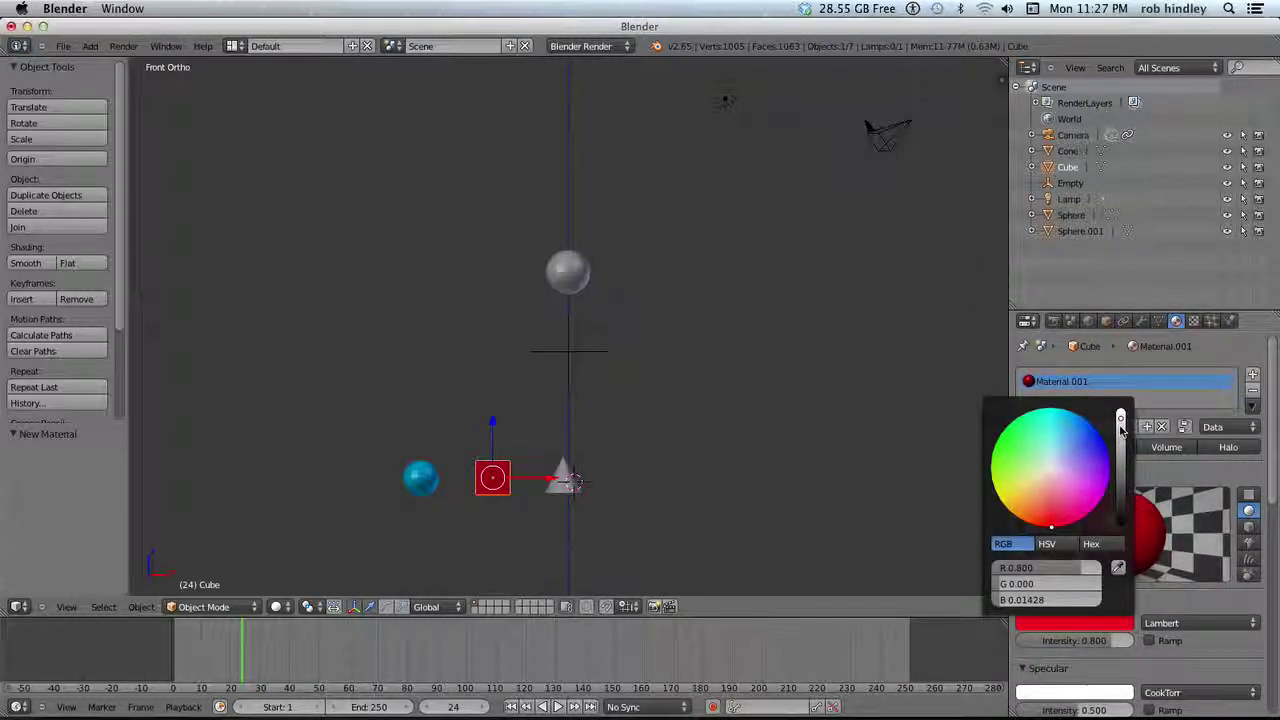
pyautogui.moveTo(1121, 419)
pyautogui.mouseDown()
pyautogui.moveTo(1121, 441)
pyautogui.moveTo(1122, 425)
pyautogui.mouseUp()
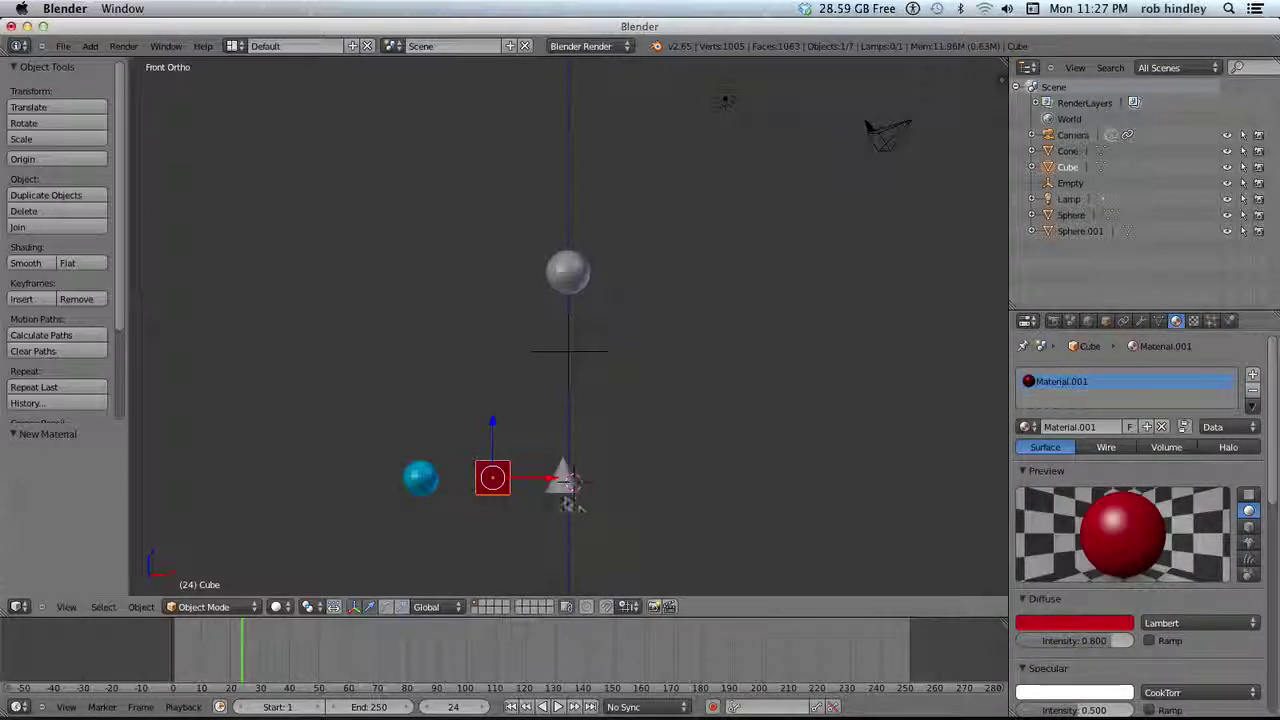
# Step: Give the cone a new material with a lime-green diffuse colour of about R 0.338, G 0.800, B 0.000
pyautogui.rightClick(566, 482)
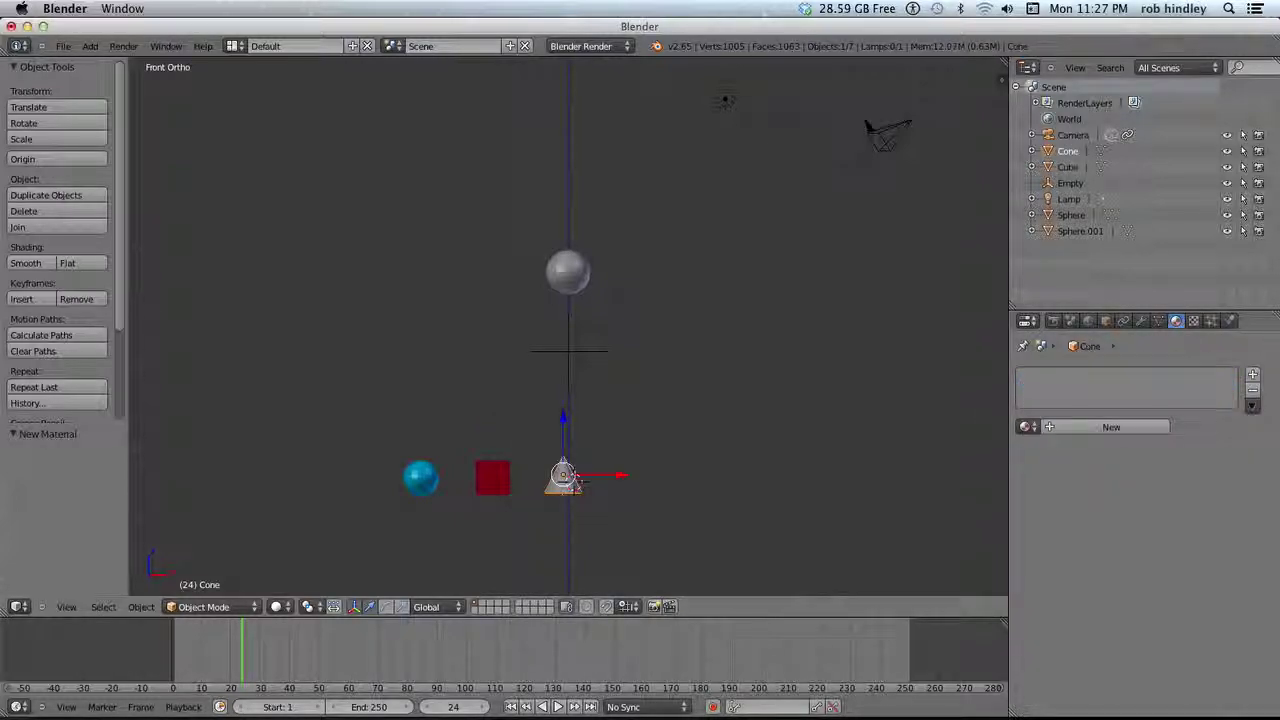
pyautogui.click(1089, 428)
pyautogui.click(1085, 623)
pyautogui.moveTo(1010, 465); pyautogui.dragTo(963, 462)
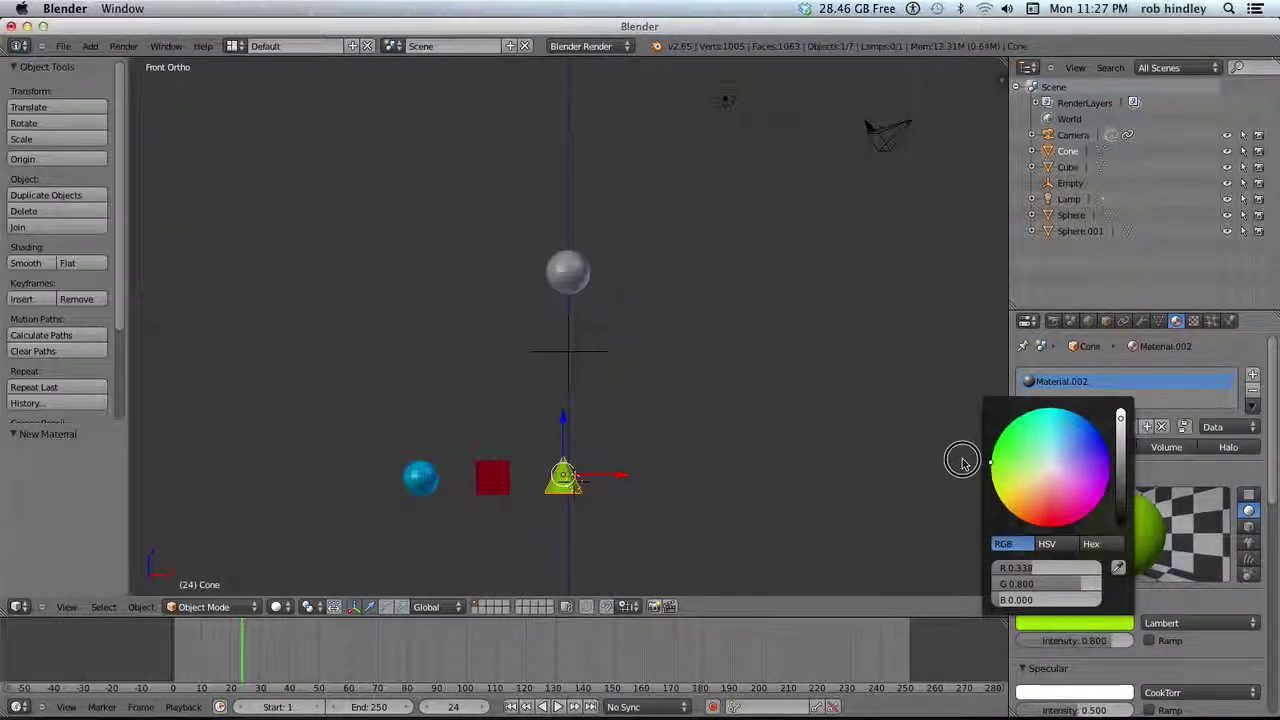
# Step: Put the small blue sphere, the red cube and the green cone together into a new object group
pyautogui.rightClick(425, 479)
pyautogui.rightClick(492, 478)
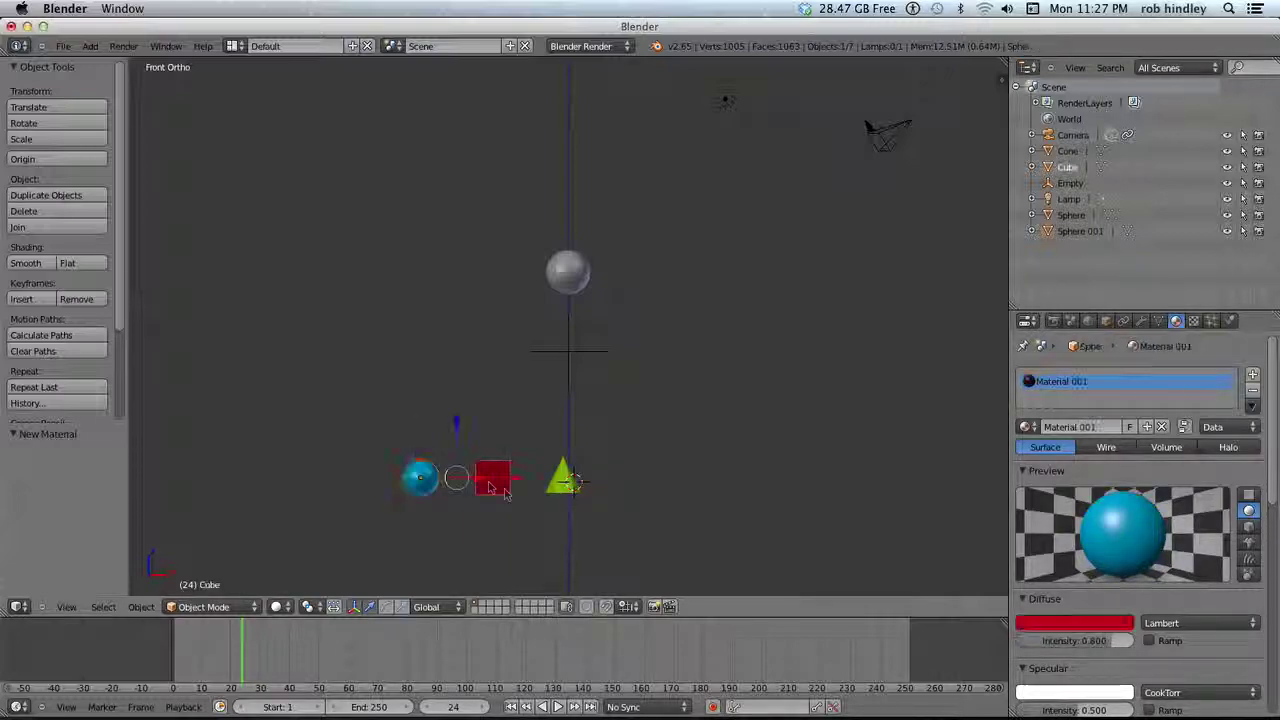
pyautogui.rightClick(564, 484)
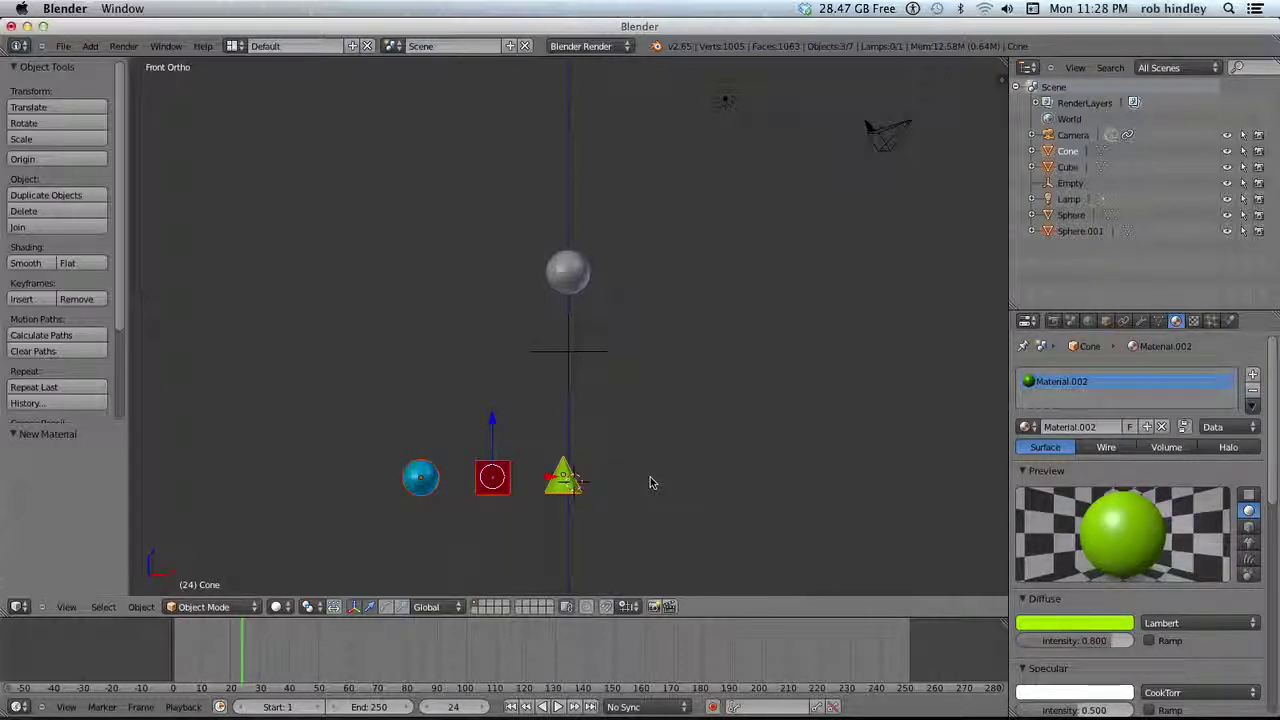
pyautogui.hotkey('ctrl', 'g')
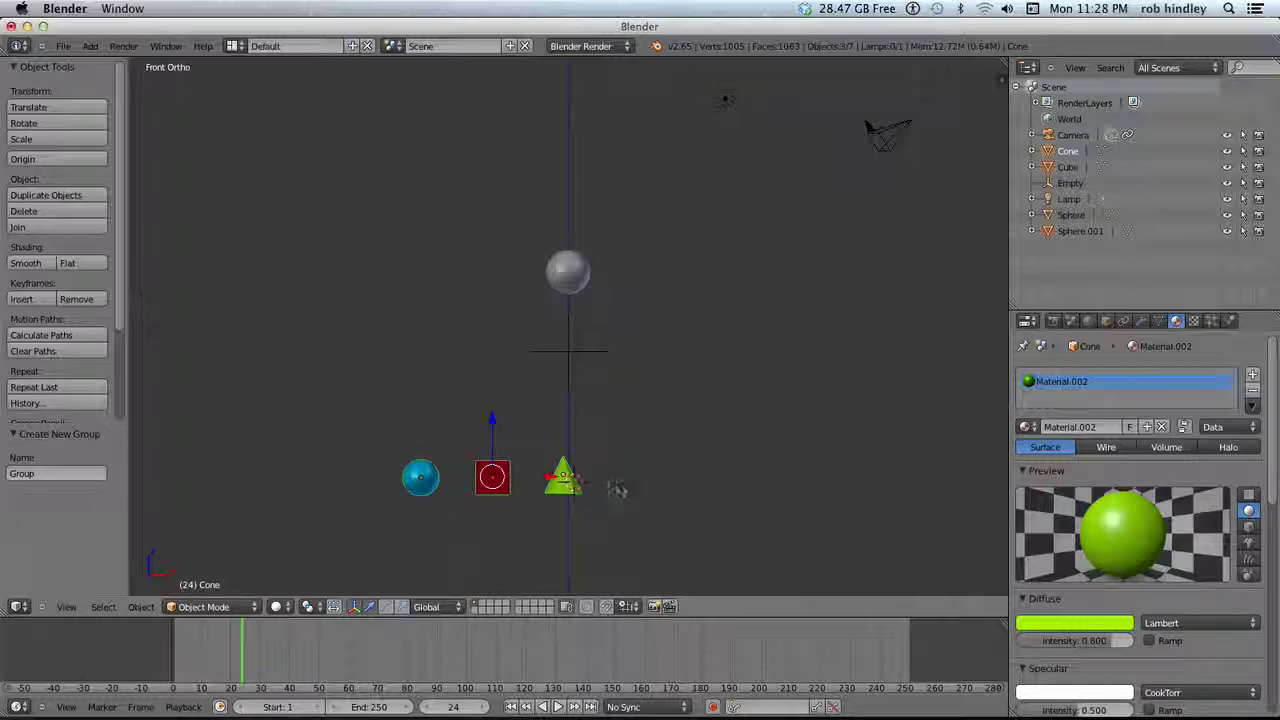
# Step: Add a particle system to the central sphere with emission ending at frame 40 and a particle lifetime of 250
pyautogui.rightClick(570, 277)
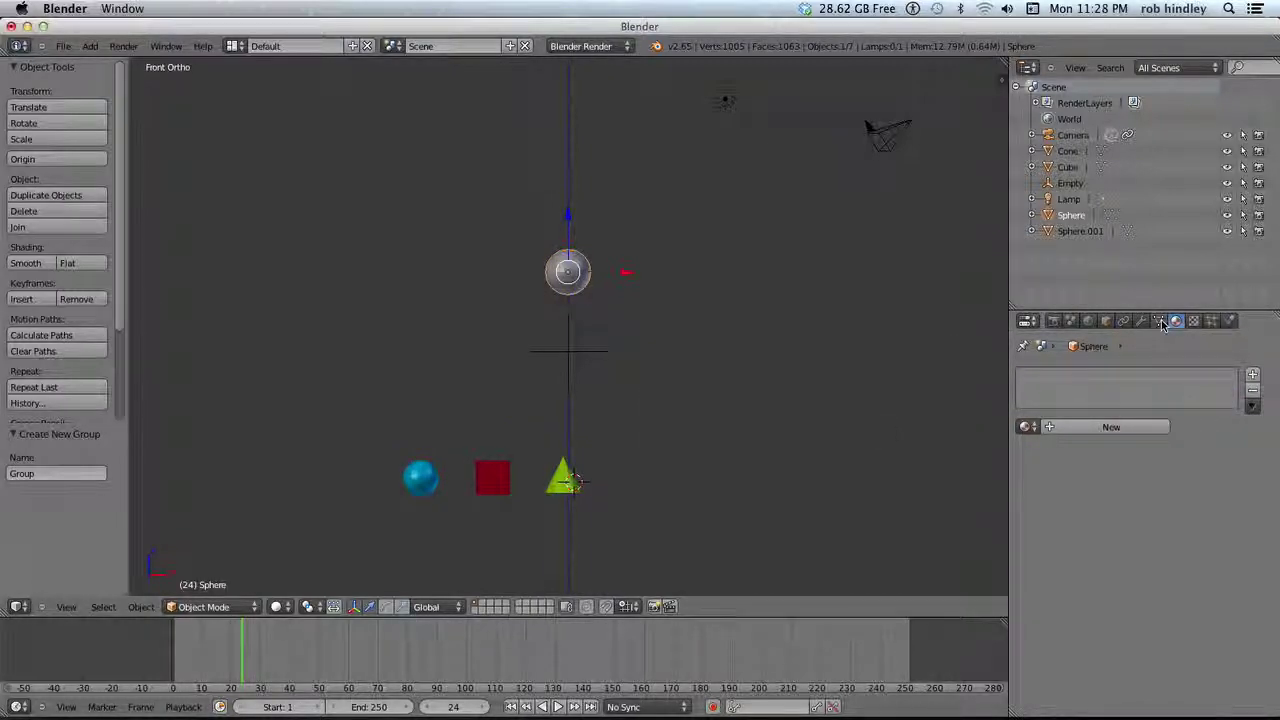
pyautogui.click(1212, 321)
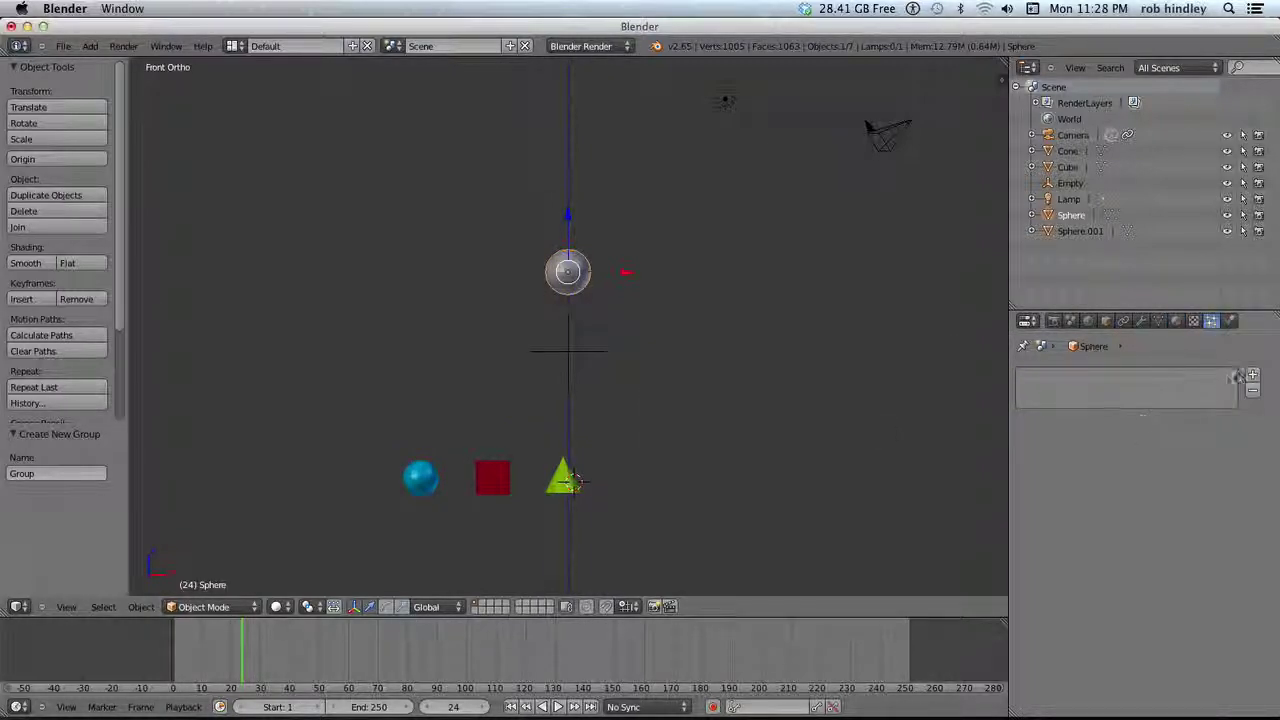
pyautogui.click(1253, 375)
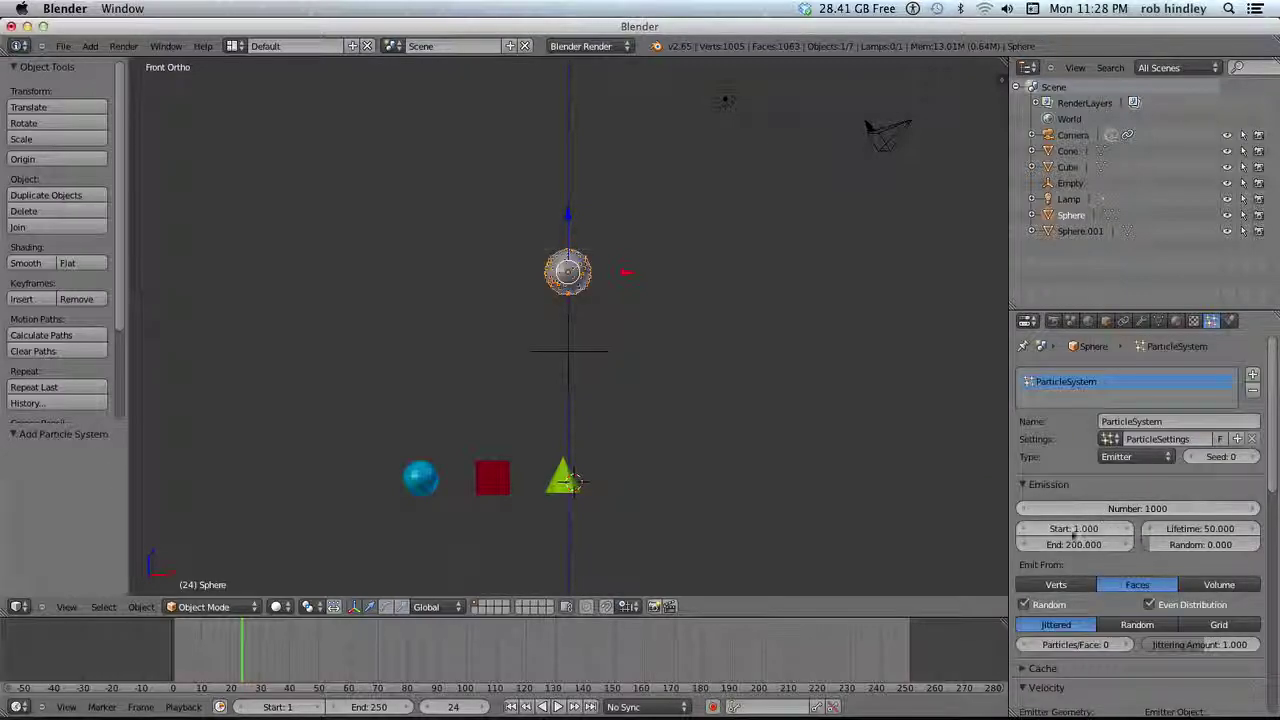
pyautogui.click(1100, 545)
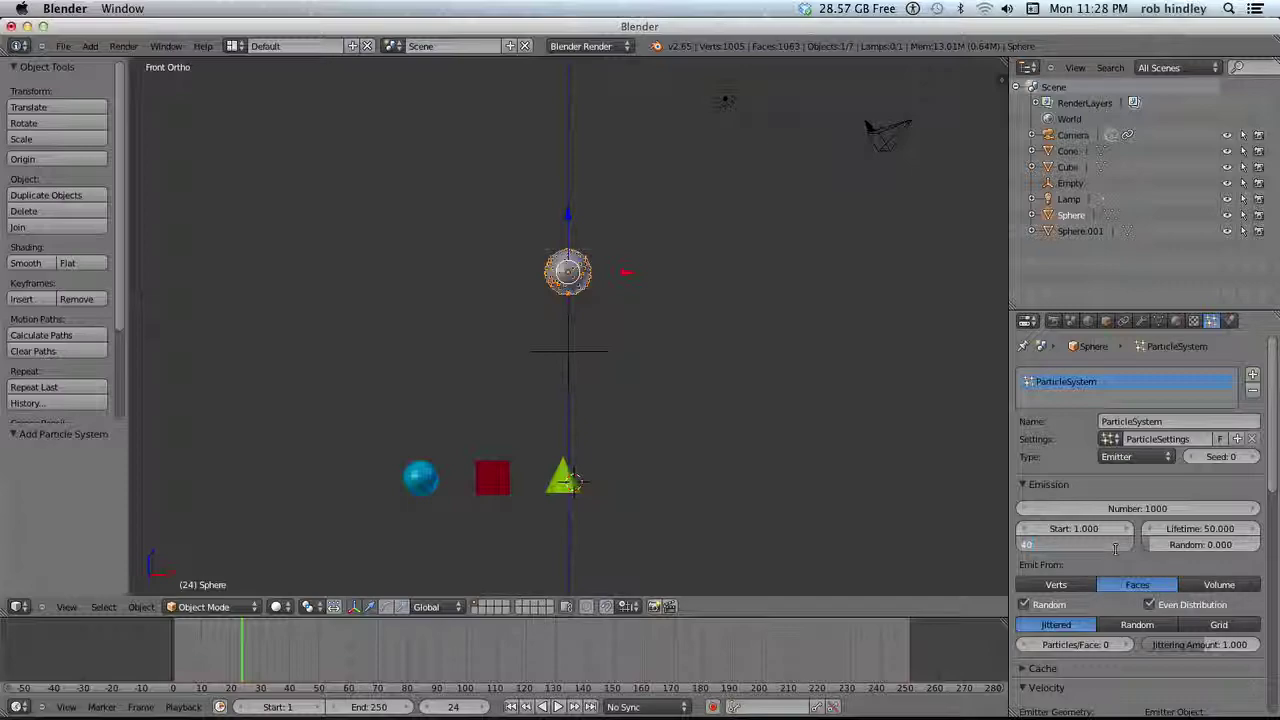
pyautogui.press('Return')
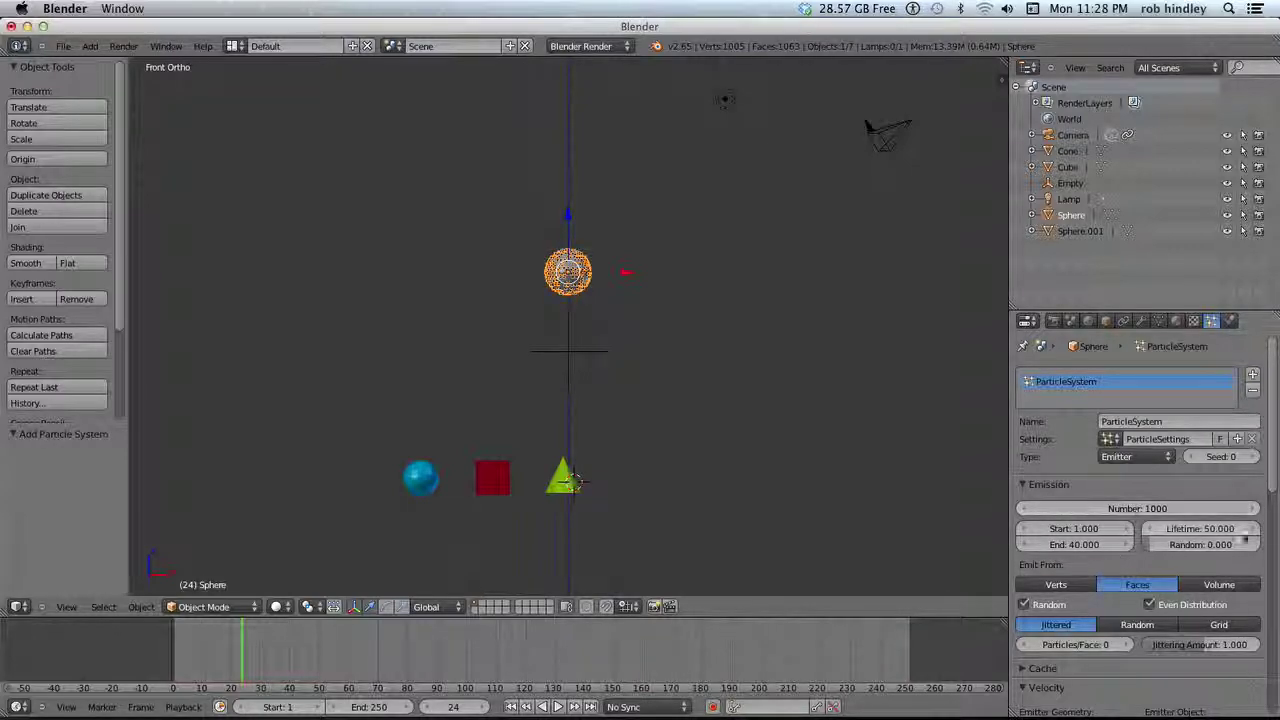
pyautogui.click(1215, 530)
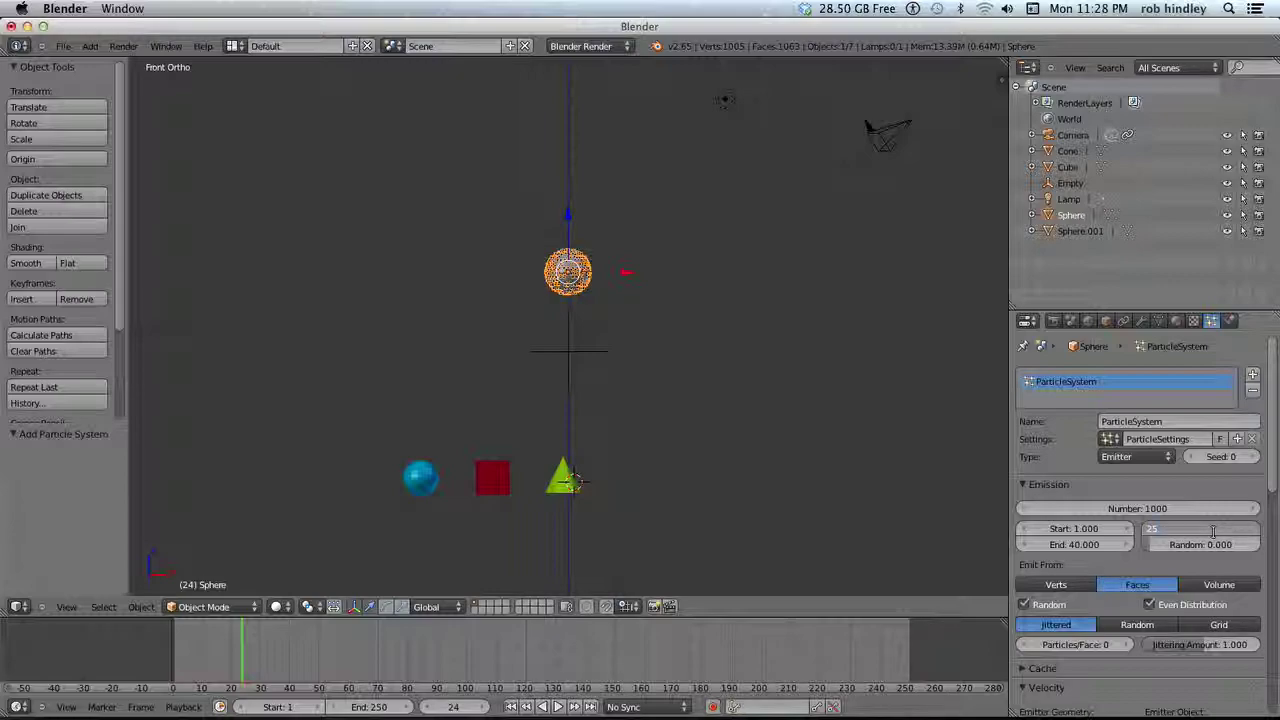
pyautogui.press('Return')
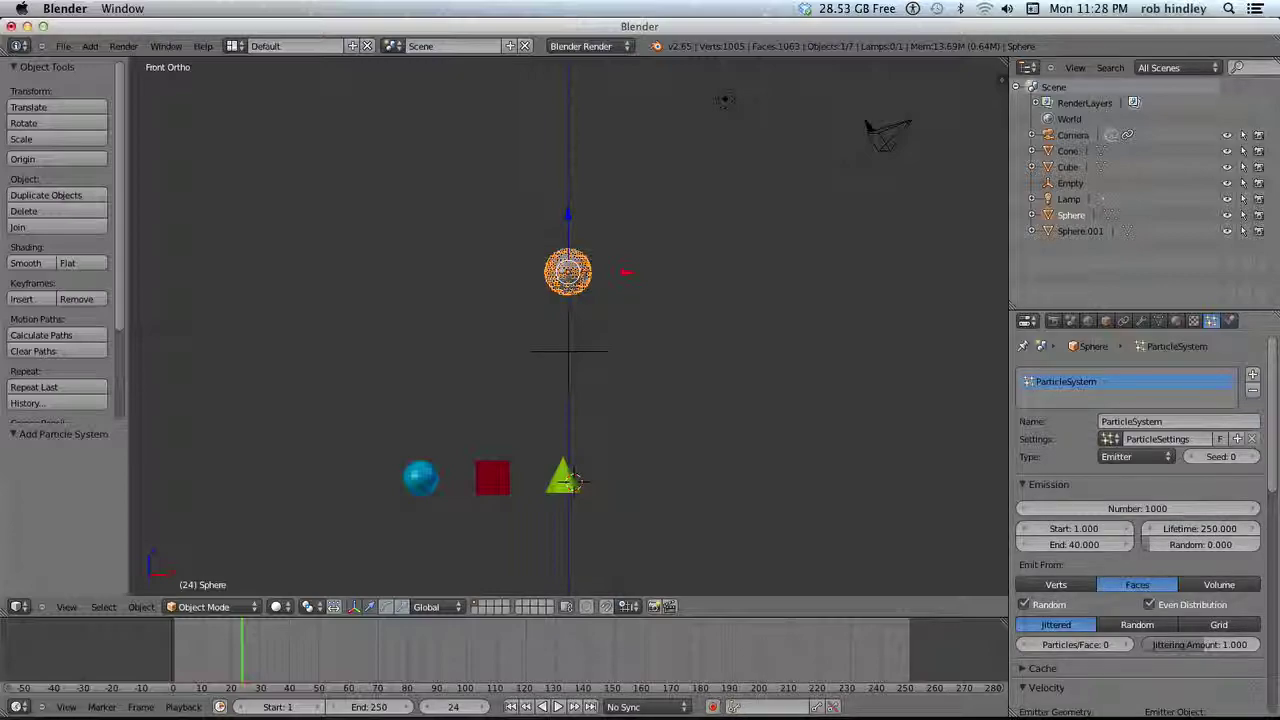
# Step: Render the central sphere's particles as a group, using Group as the dupli group
pyautogui.moveTo(1274, 462); pyautogui.dragTo(1274, 580)
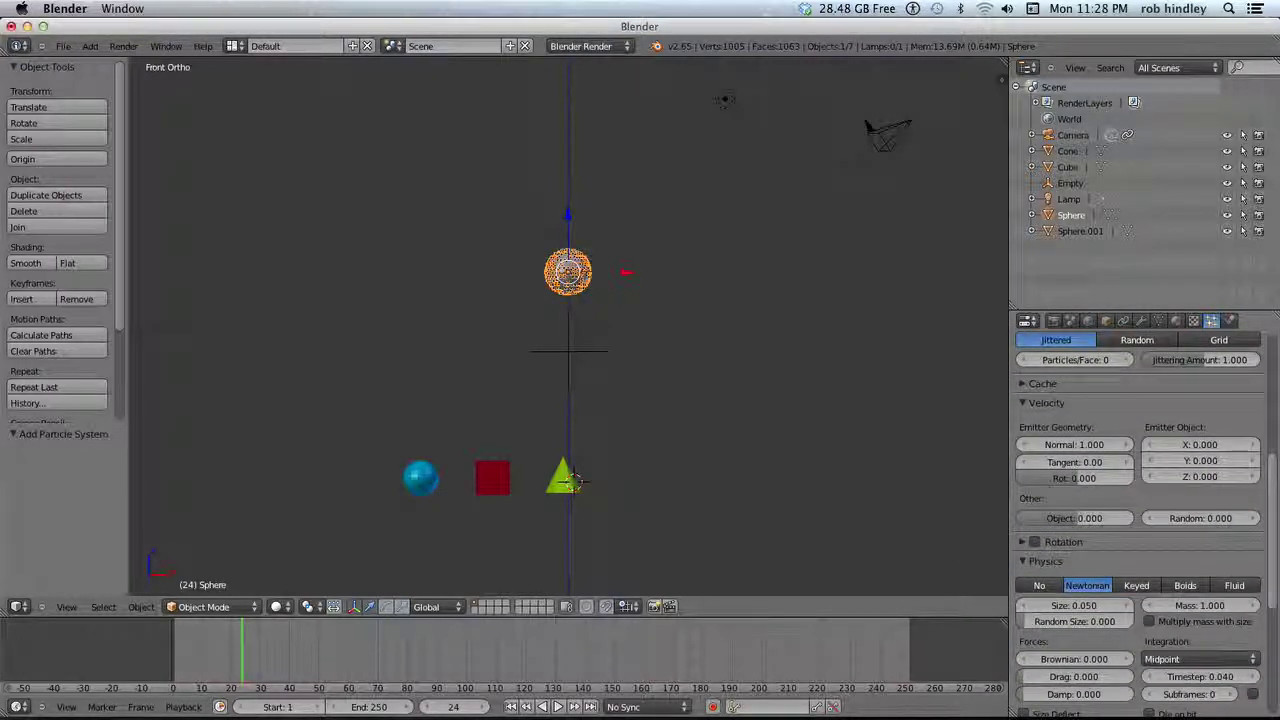
pyautogui.moveTo(1272, 567); pyautogui.dragTo(1272, 652)
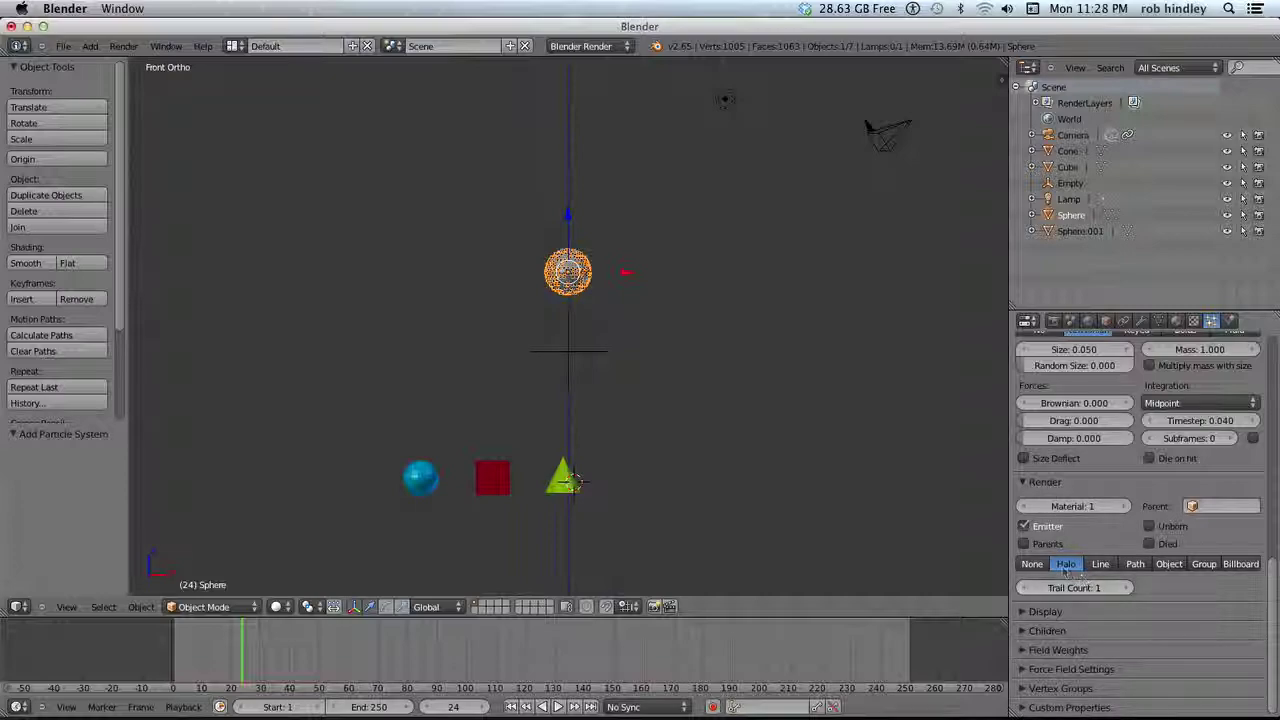
pyautogui.click(1204, 564)
pyautogui.click(1175, 593)
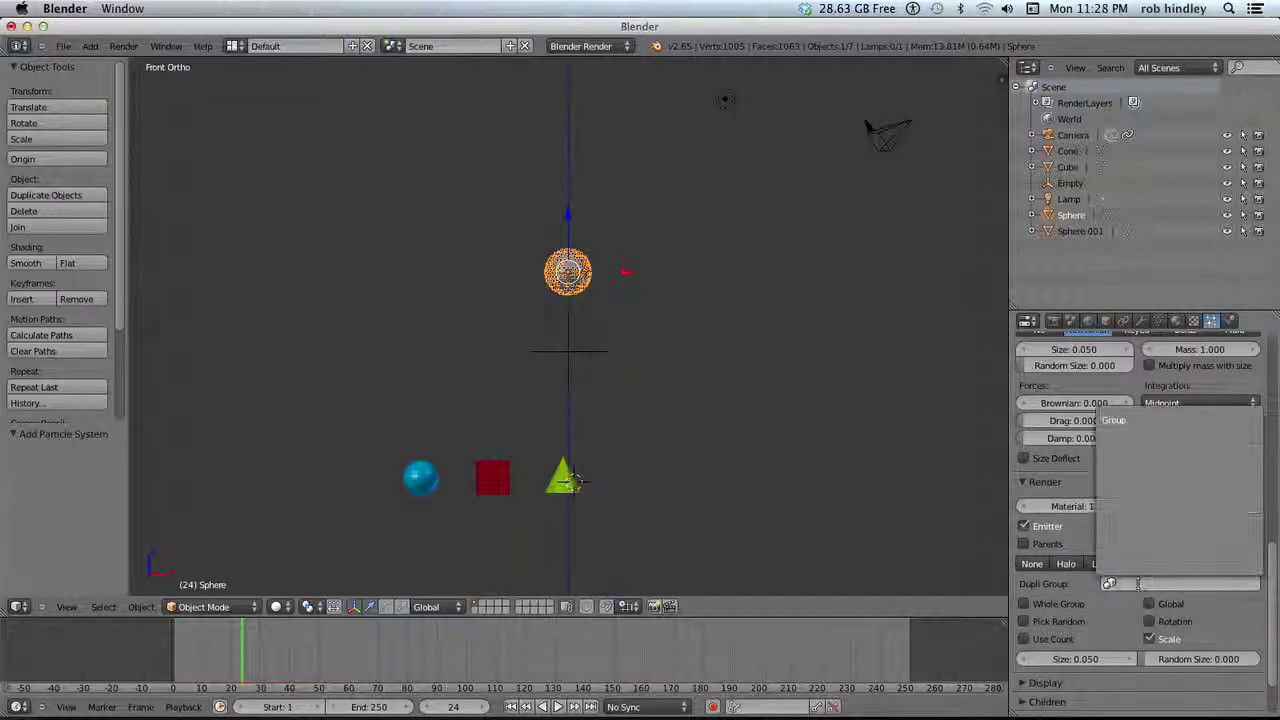
pyautogui.click(1122, 425)
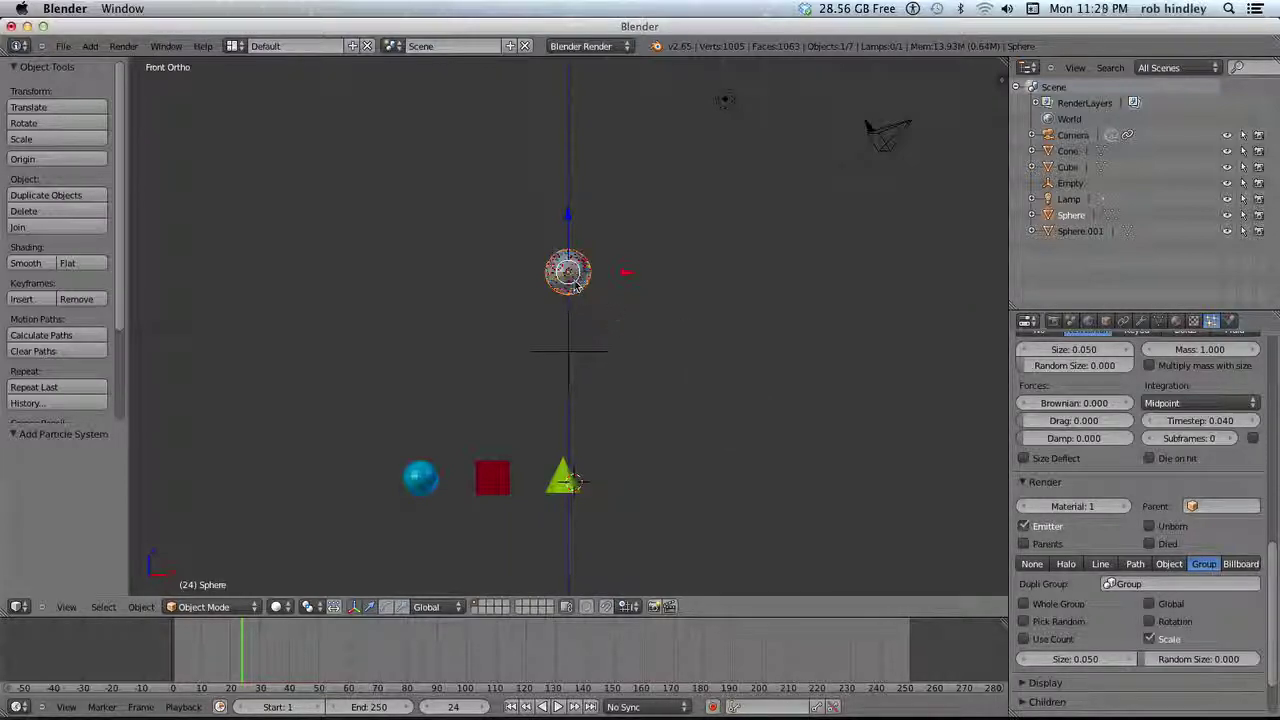
pyautogui.scroll(5, 674, 291)
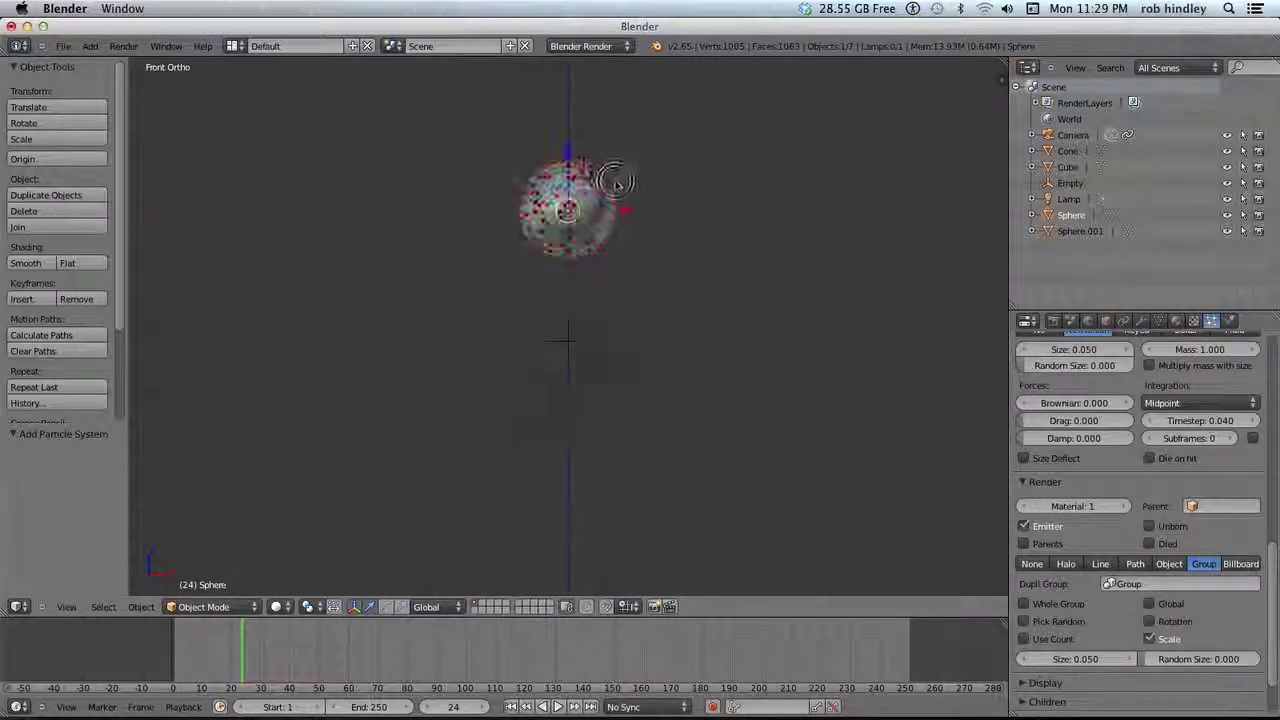
pyautogui.scroll(5, 614, 197)
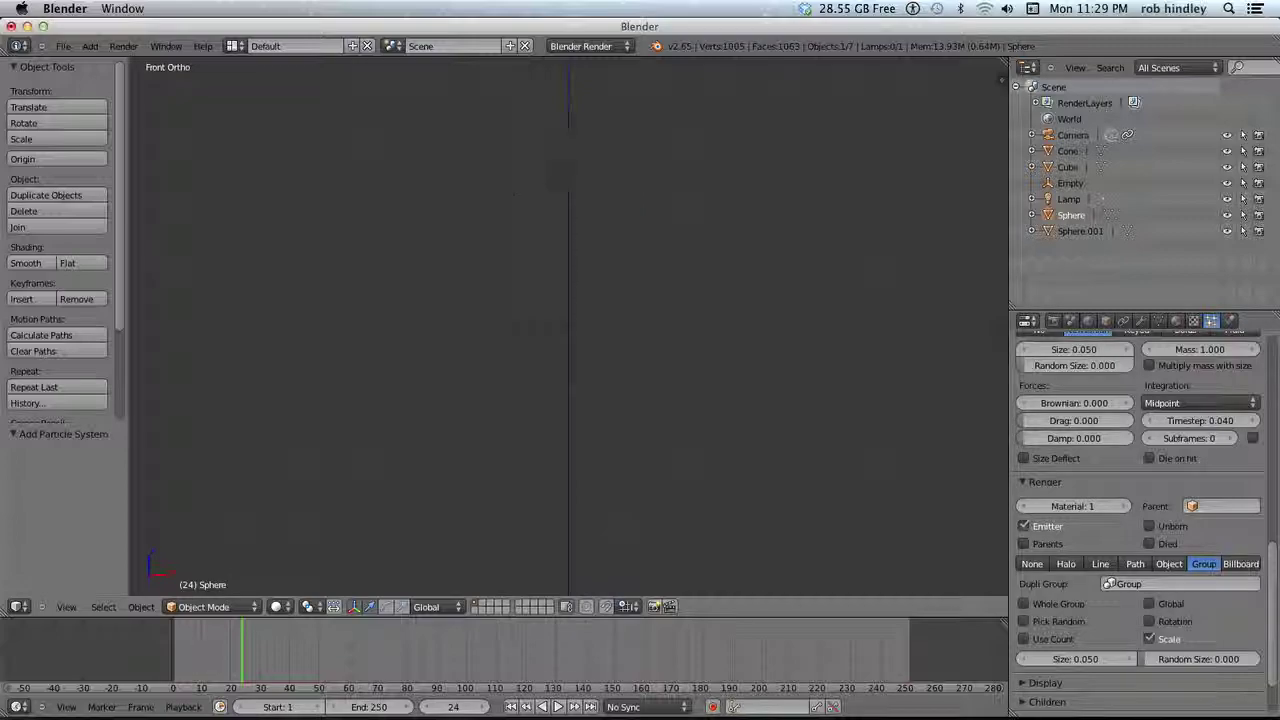
# Step: Look through the camera and set the particles' gravity field weight to 0
pyautogui.press('KP_0')
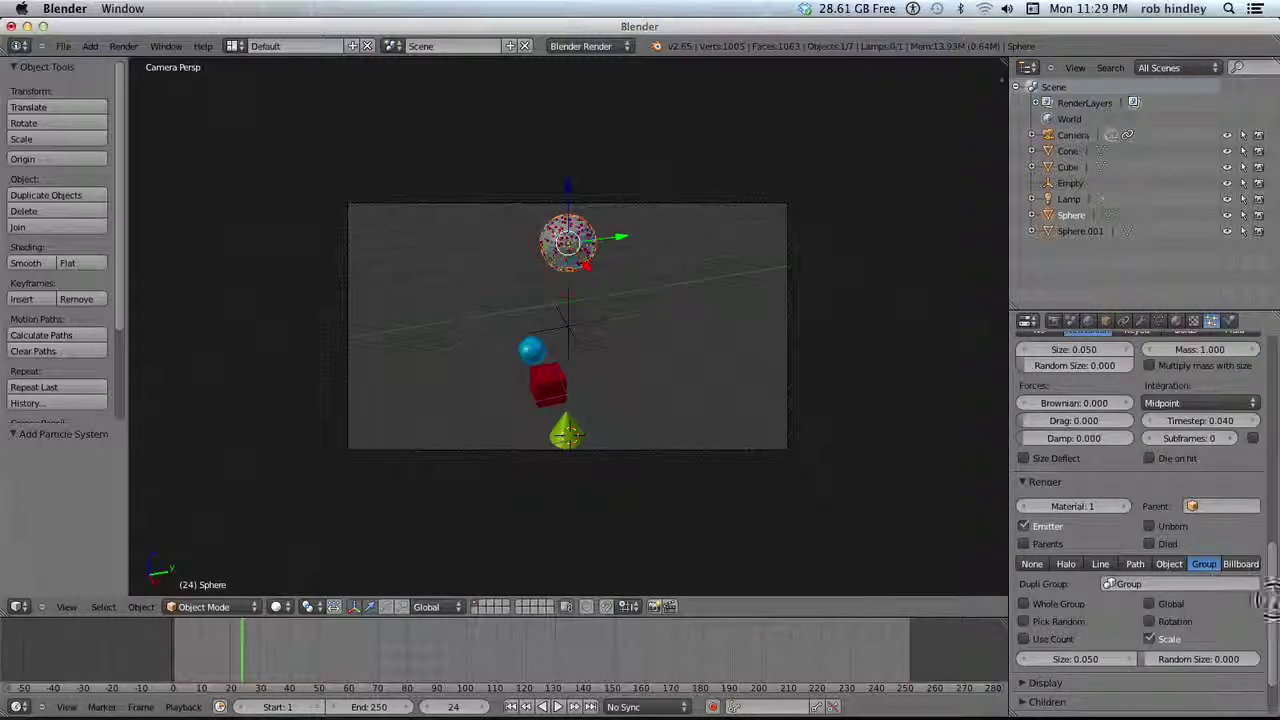
pyautogui.scroll(-3, 1200, 590)
pyautogui.click(1058, 650)
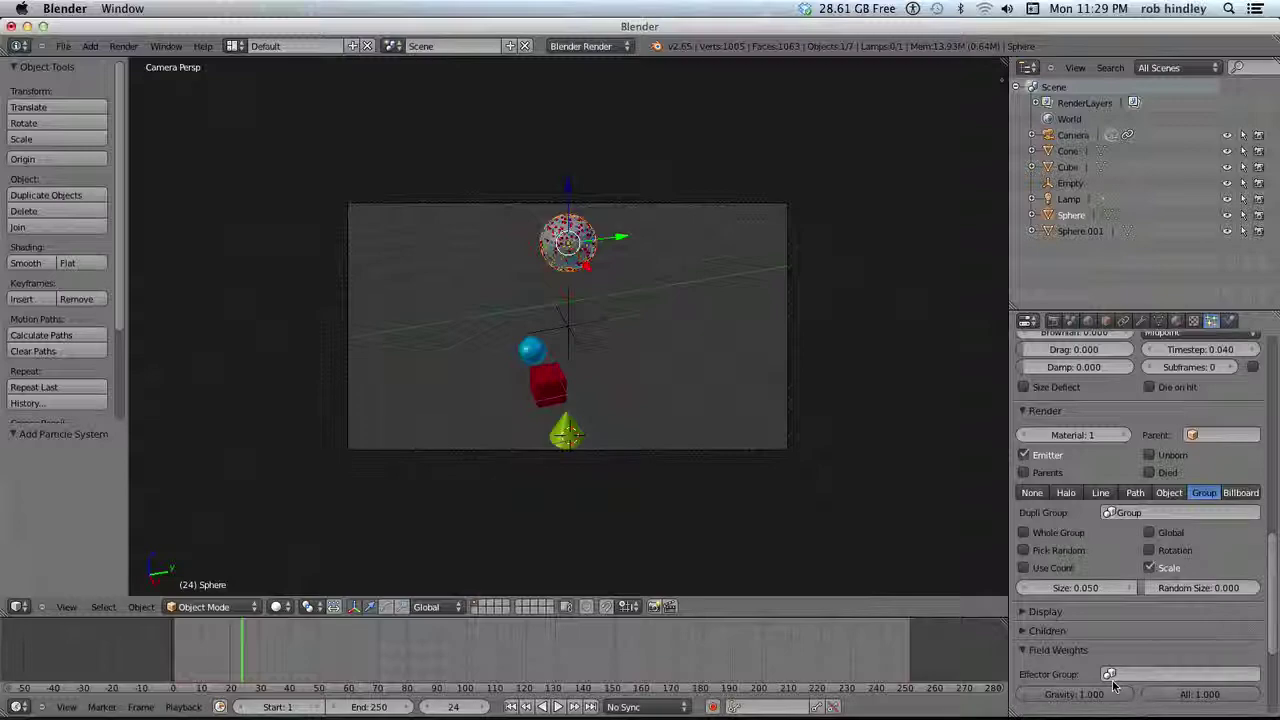
pyautogui.moveTo(1084, 693); pyautogui.dragTo(848, 690)
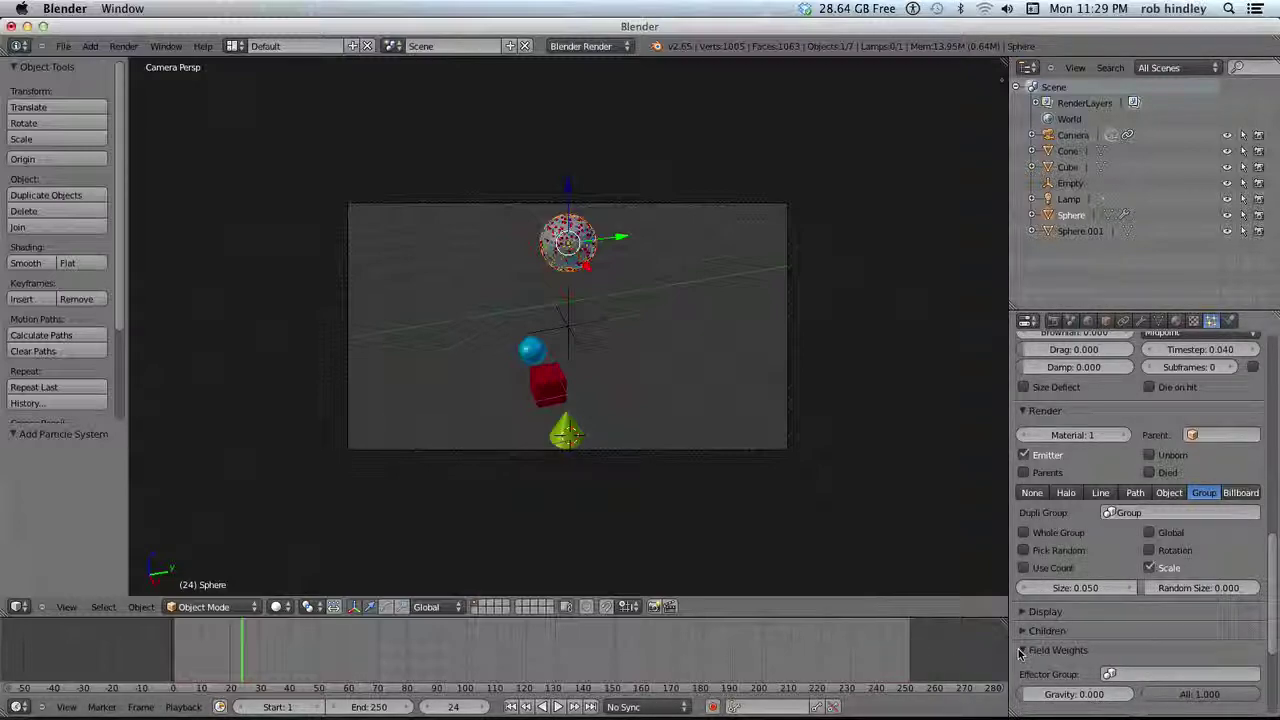
pyautogui.click(1021, 652)
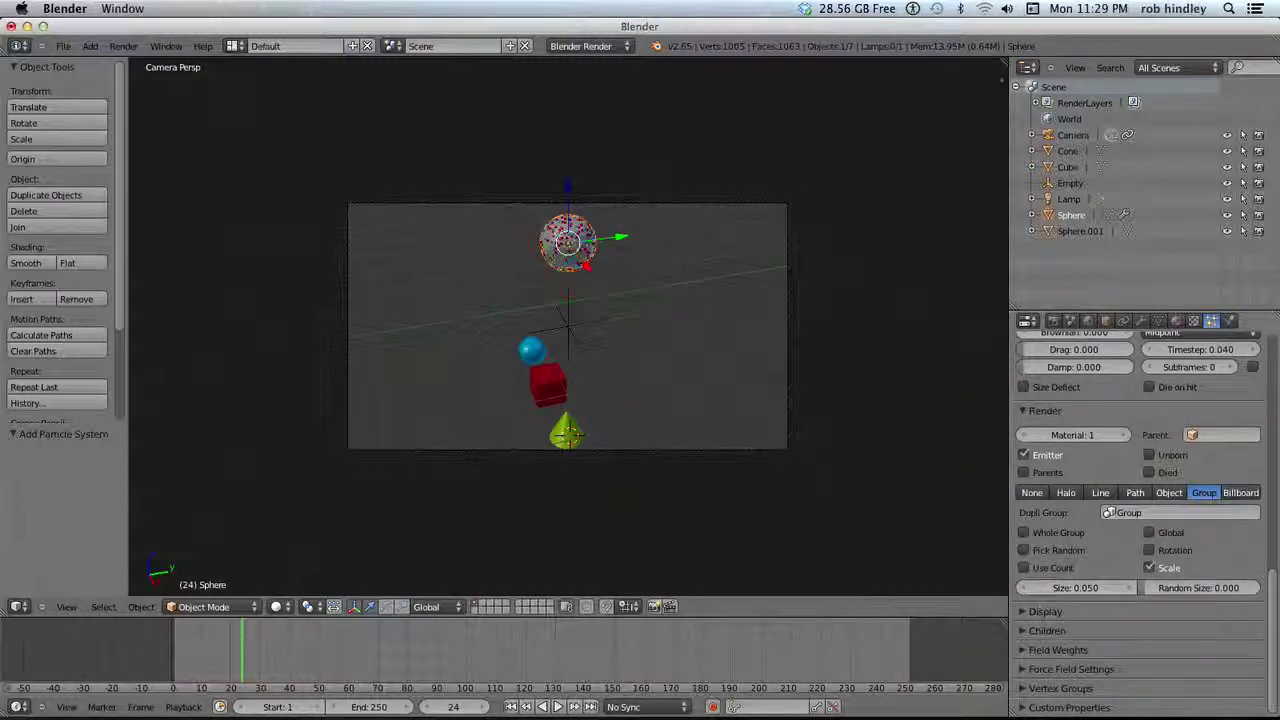
# Step: Turn off rendering of the particle emitter, and collapse the Velocity and Render settings
pyautogui.moveTo(1272, 594); pyautogui.dragTo(1271, 532)
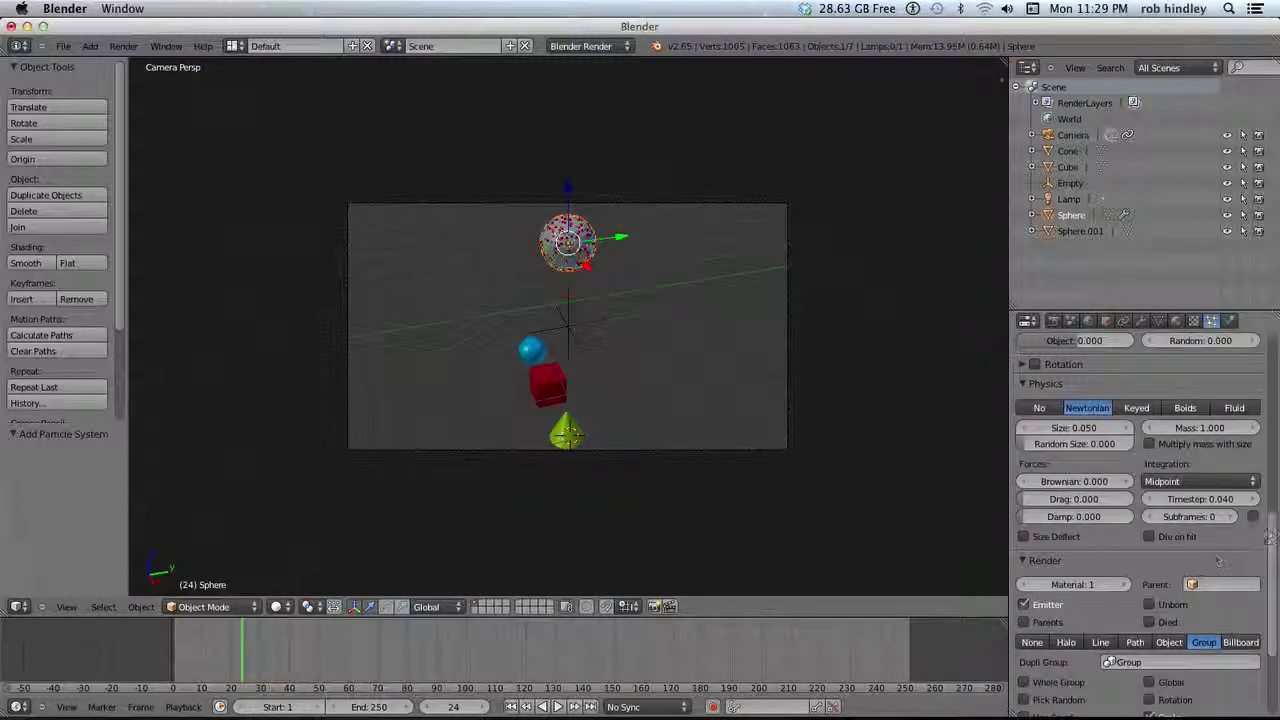
pyautogui.click(1024, 606)
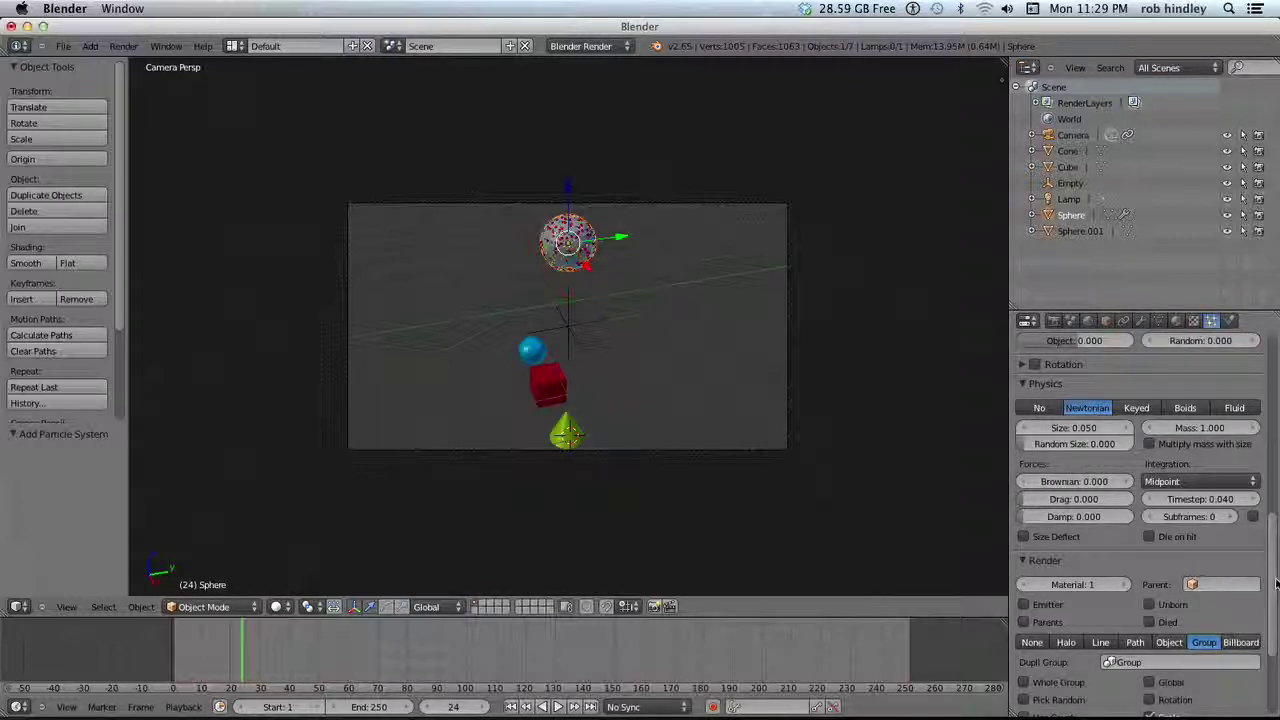
pyautogui.moveTo(1274, 580); pyautogui.dragTo(1270, 528)
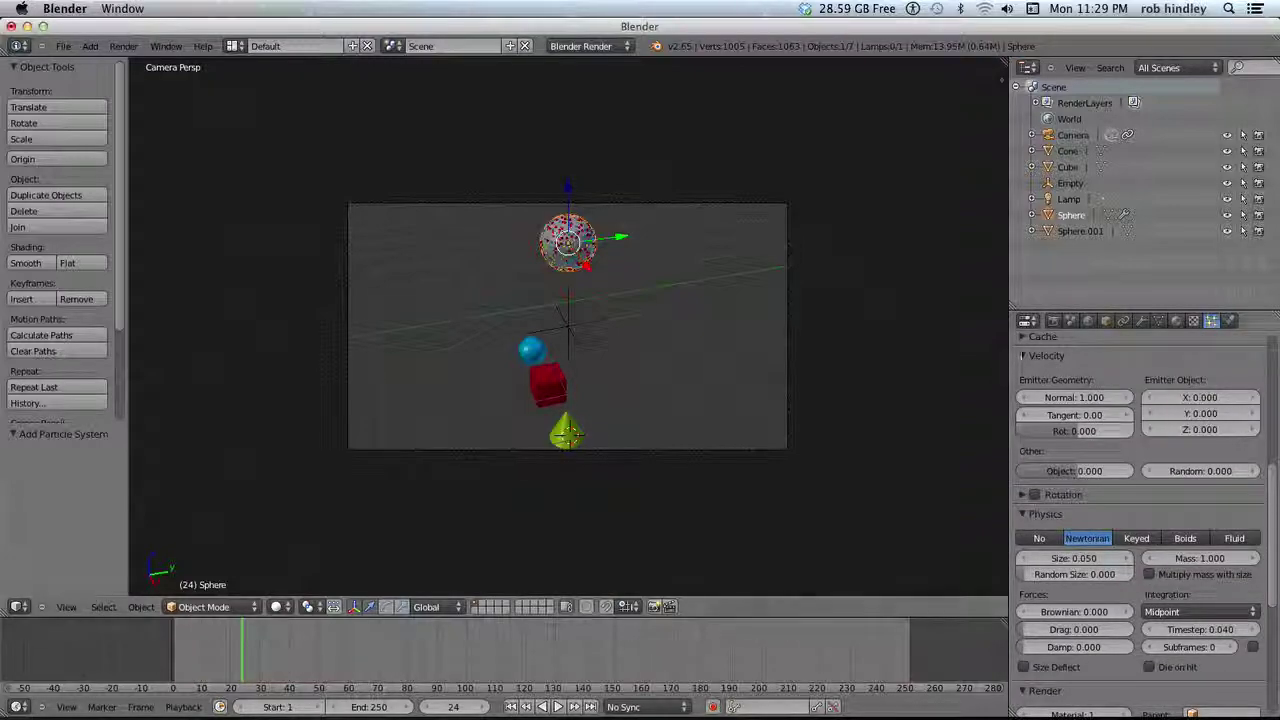
pyautogui.click(1046, 356)
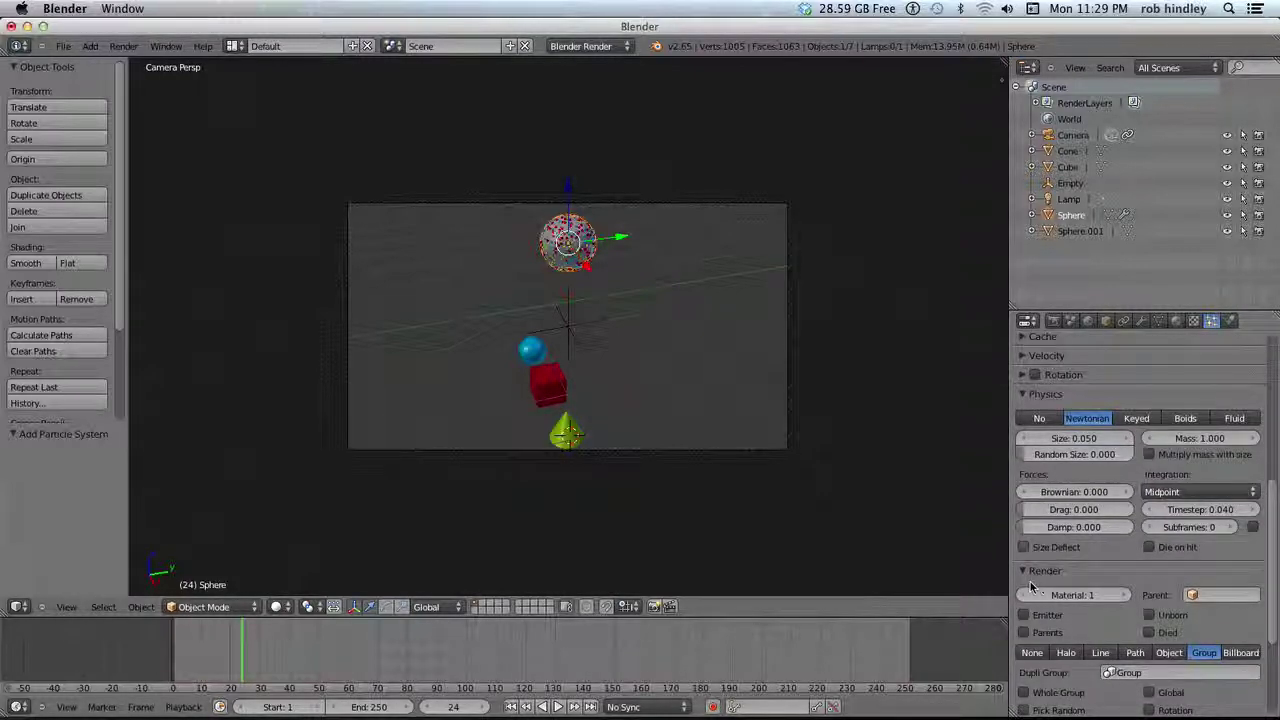
pyautogui.click(1036, 571)
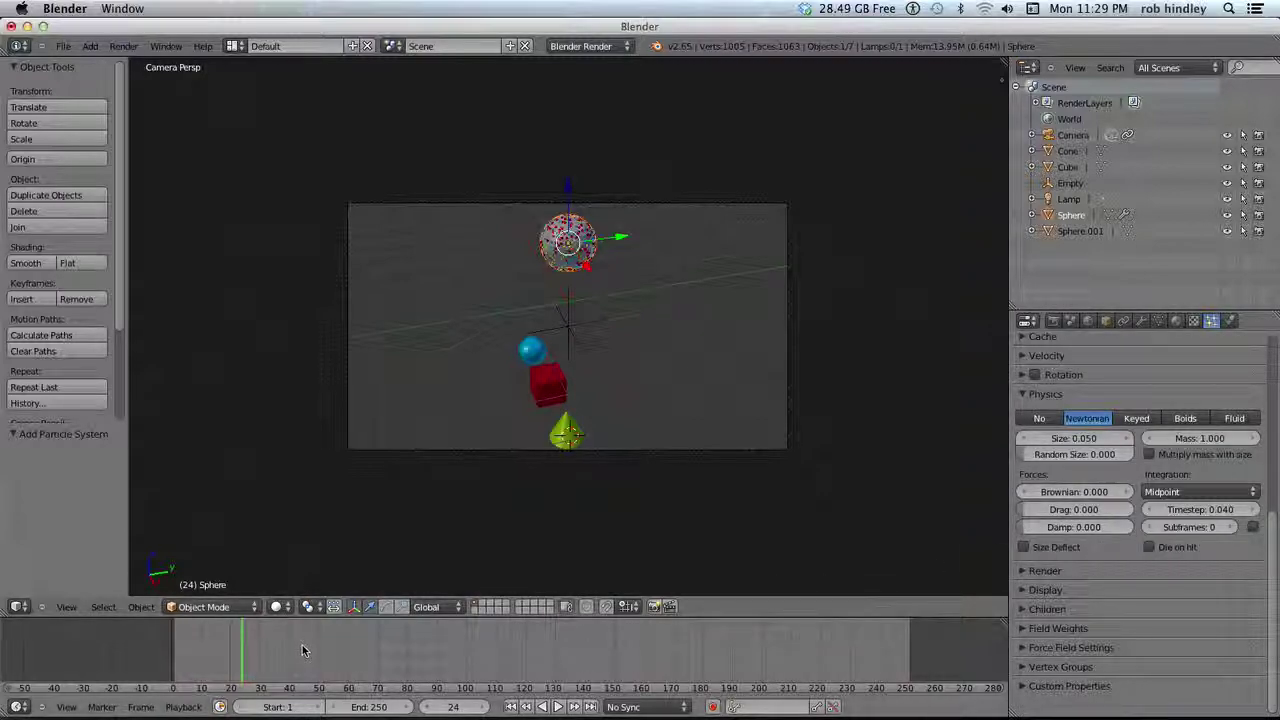
# Step: Scrub through the particle burst, go to frame 40 and keyframe the particle timestep at 0.040
pyautogui.moveTo(248, 648); pyautogui.dragTo(301, 650)
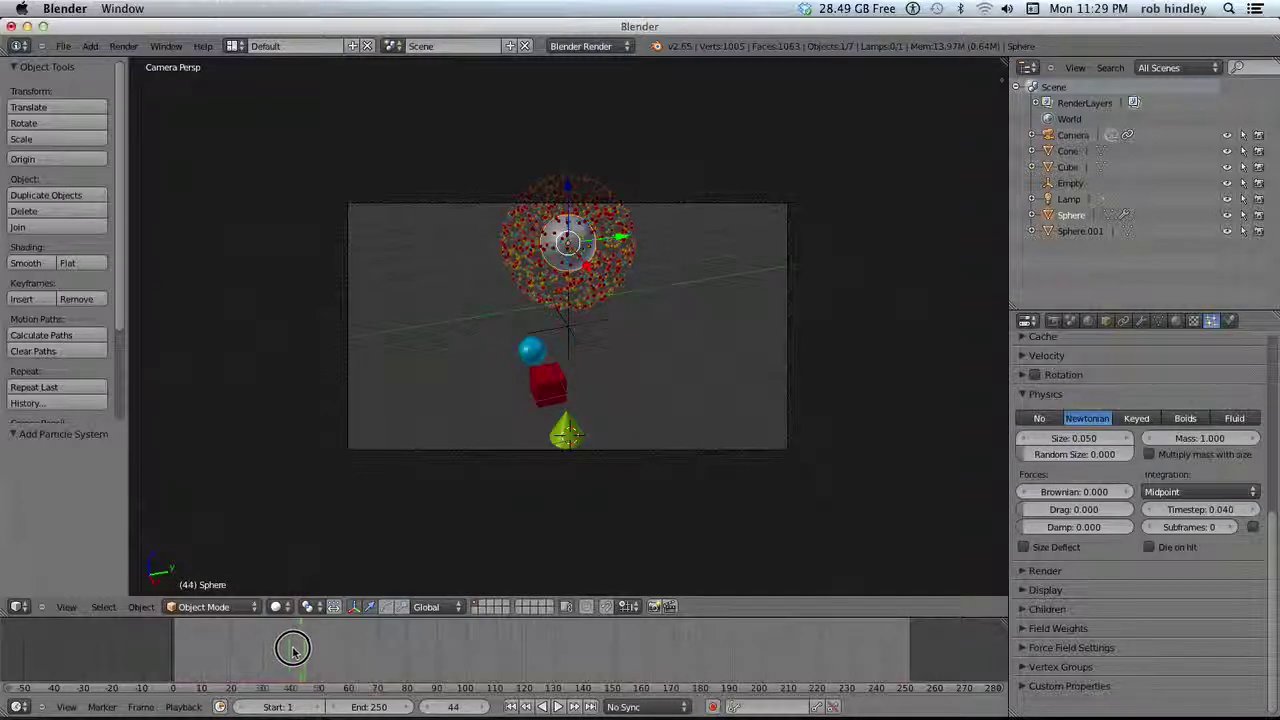
pyautogui.click(287, 650)
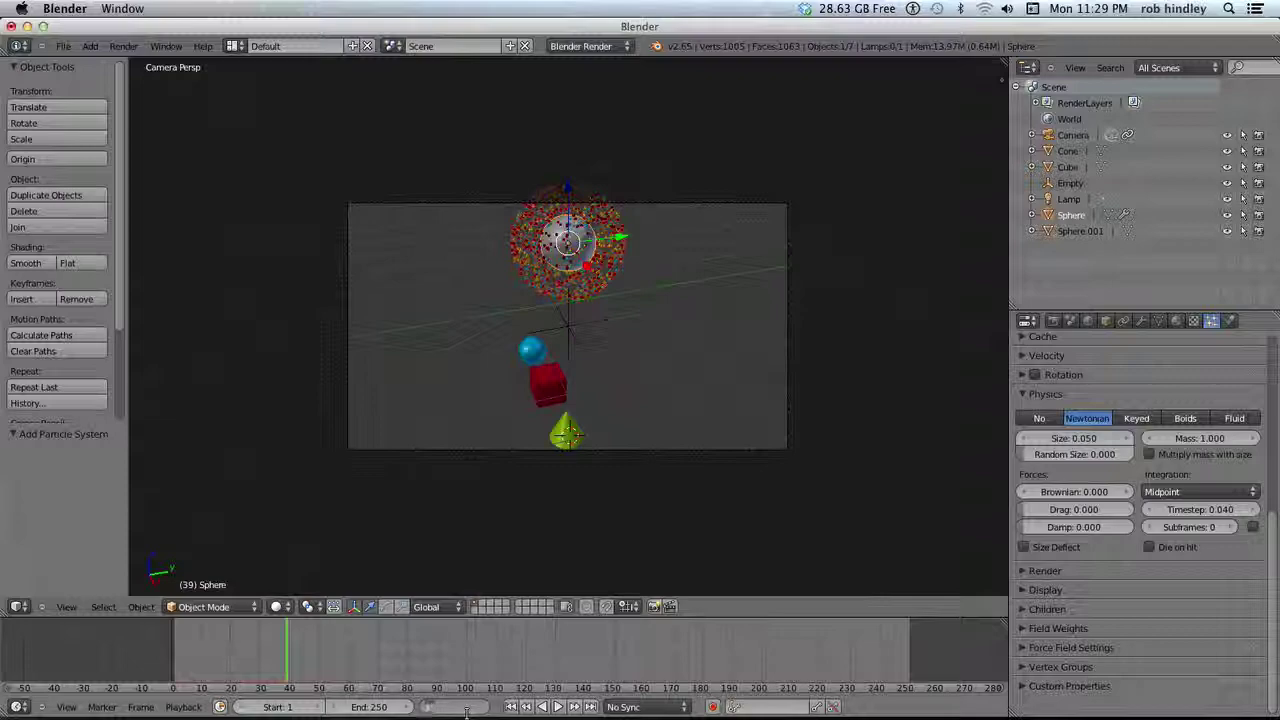
pyautogui.press('Return')
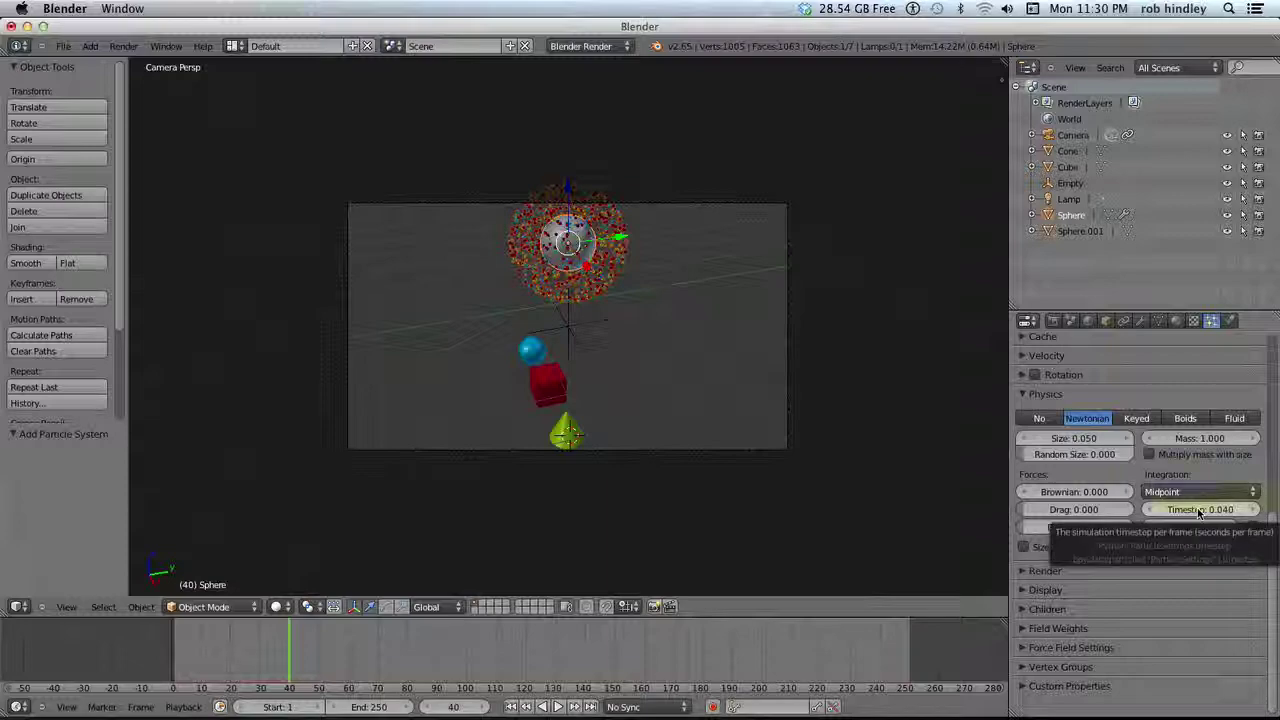
pyautogui.press('i')
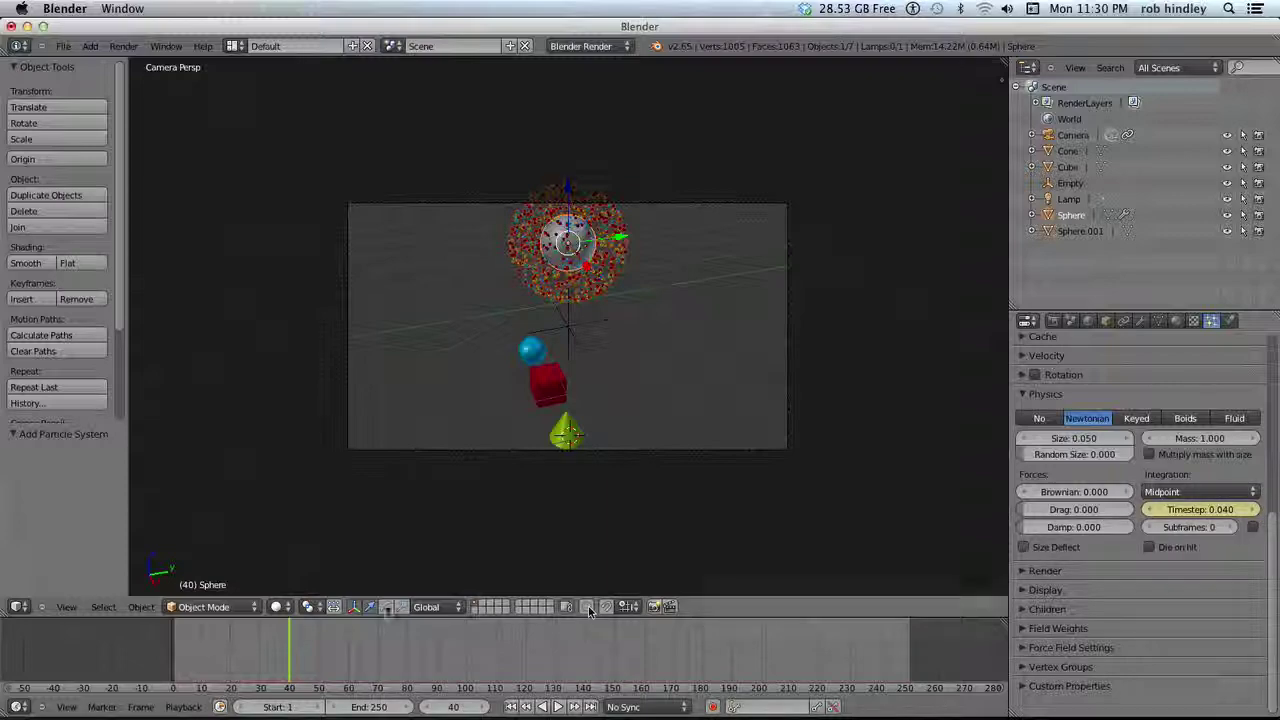
# Step: Go to frame 60, set the particle timestep to 0.002 and keyframe it
pyautogui.click(452, 707)
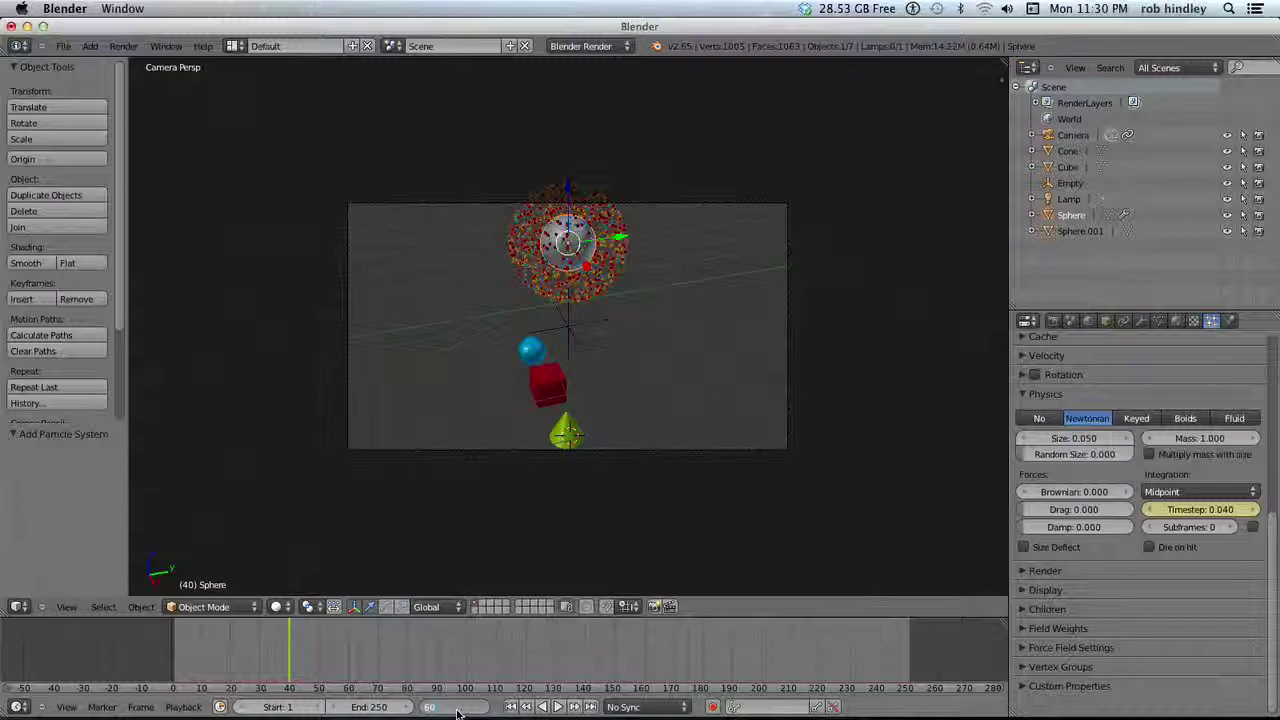
pyautogui.press('Return')
pyautogui.click(1190, 510)
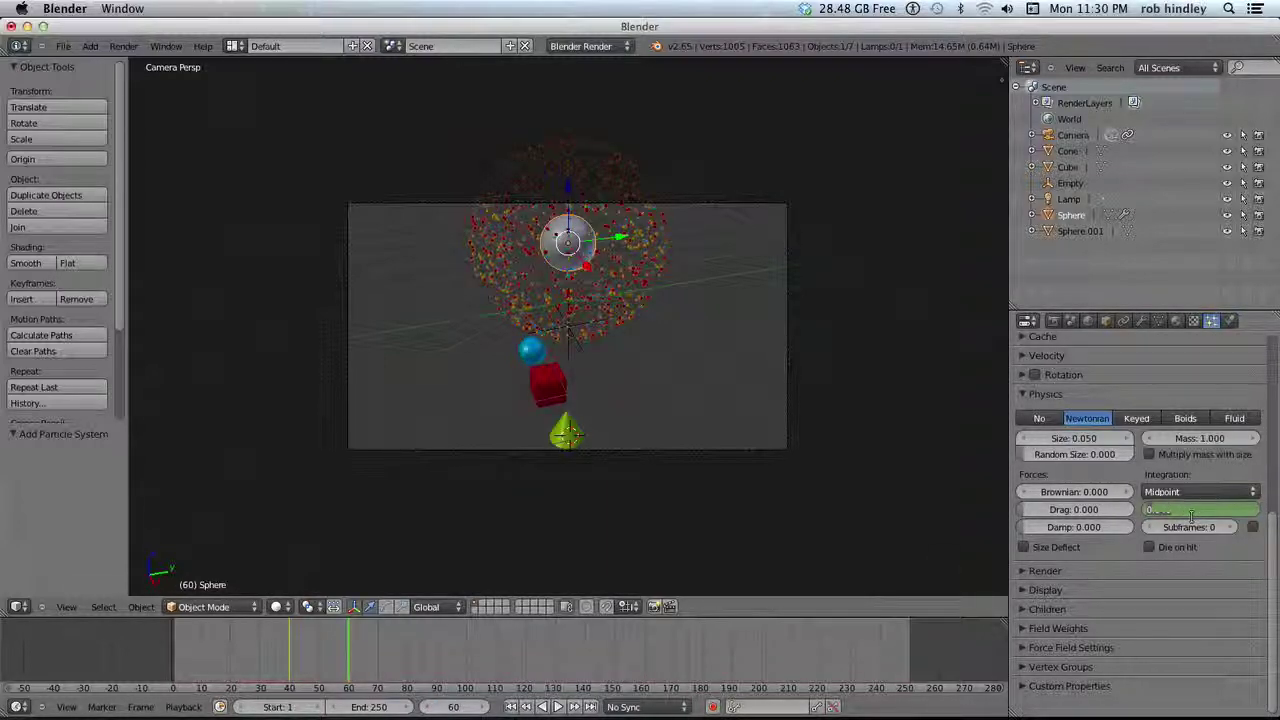
pyautogui.write('.002')
pyautogui.press('Return')
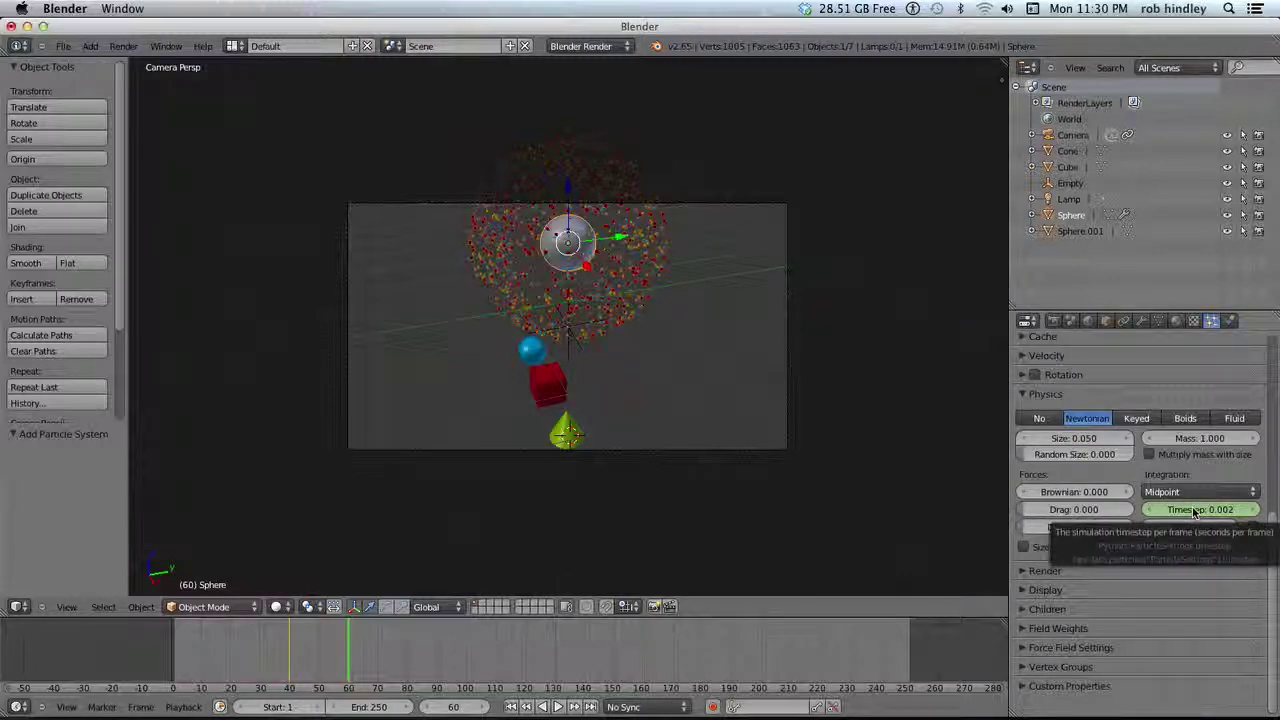
pyautogui.press('i')
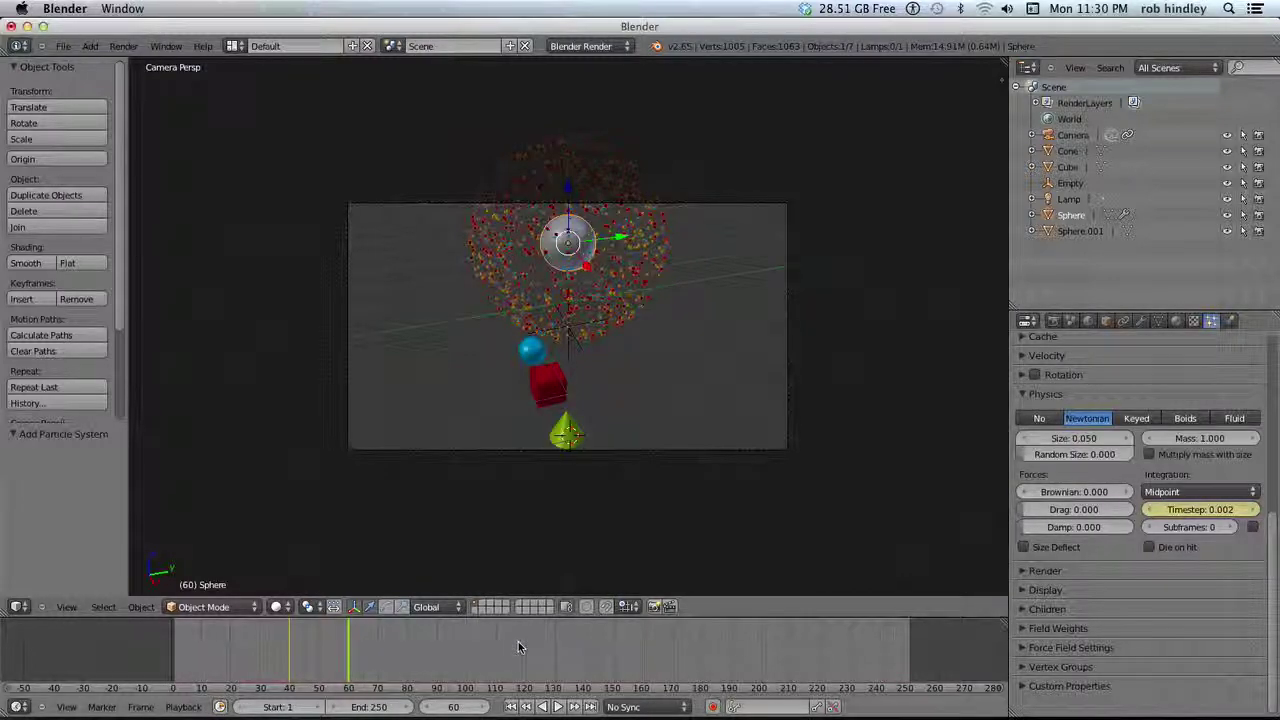
# Step: Go to frame 140 and keyframe the particle timestep at 0.002
pyautogui.click(585, 662)
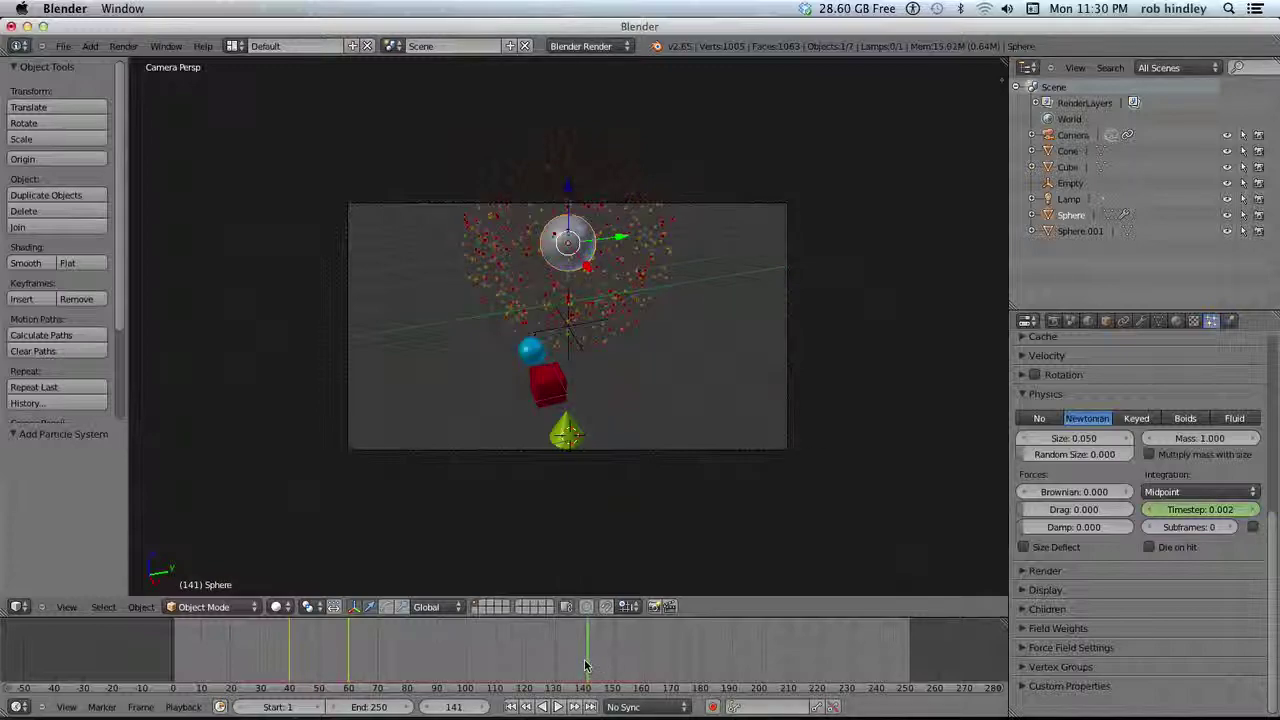
pyautogui.click(425, 707)
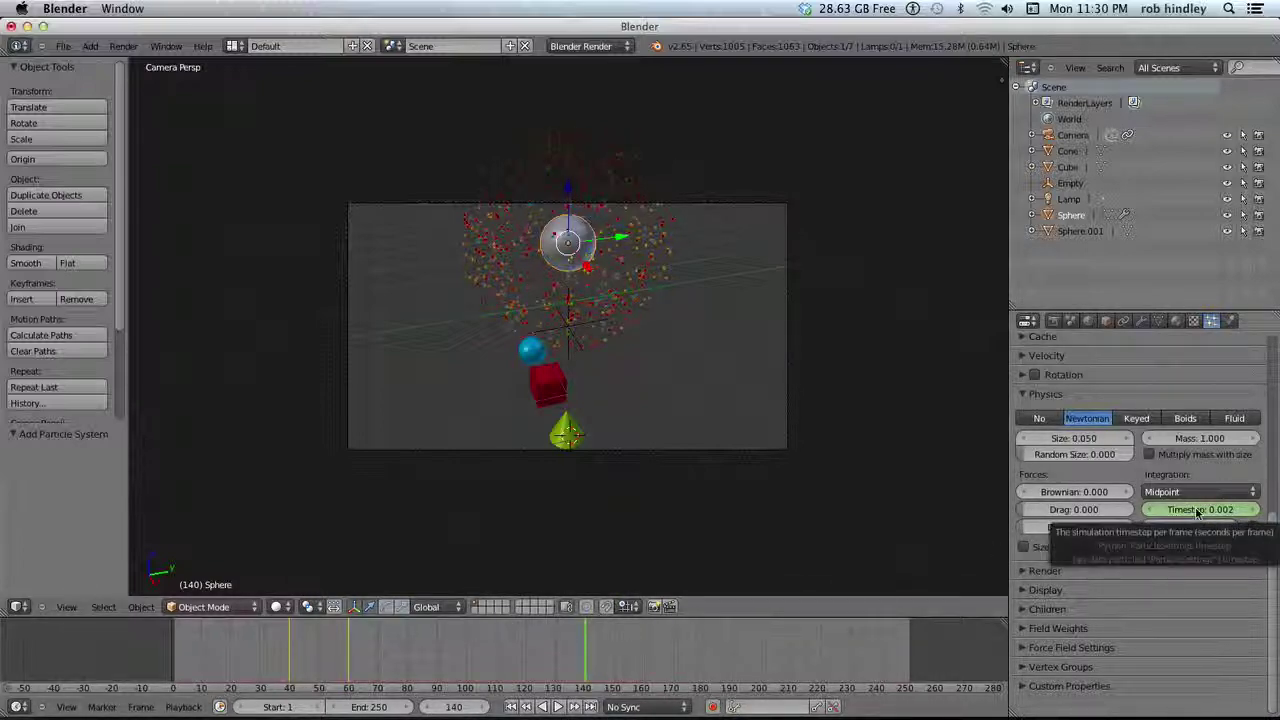
pyautogui.press('i')
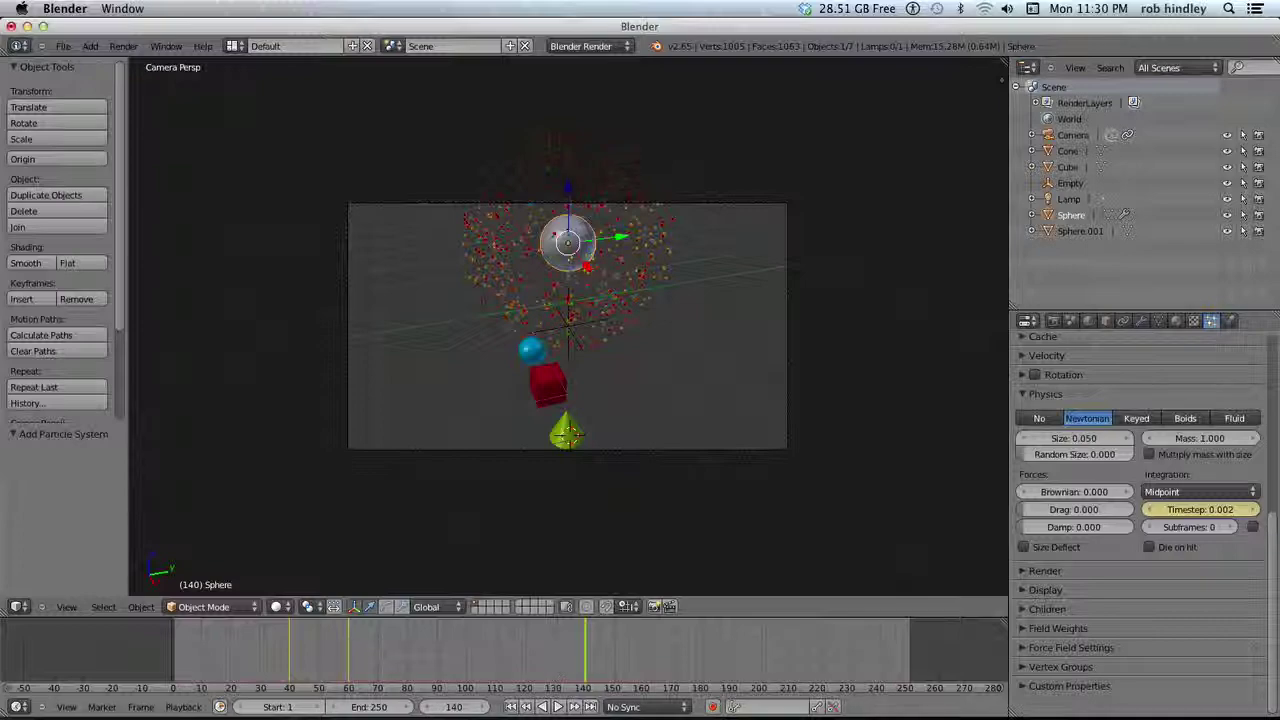
# Step: Go to frame 160 and set the particle timestep to 0.100
pyautogui.click(645, 657)
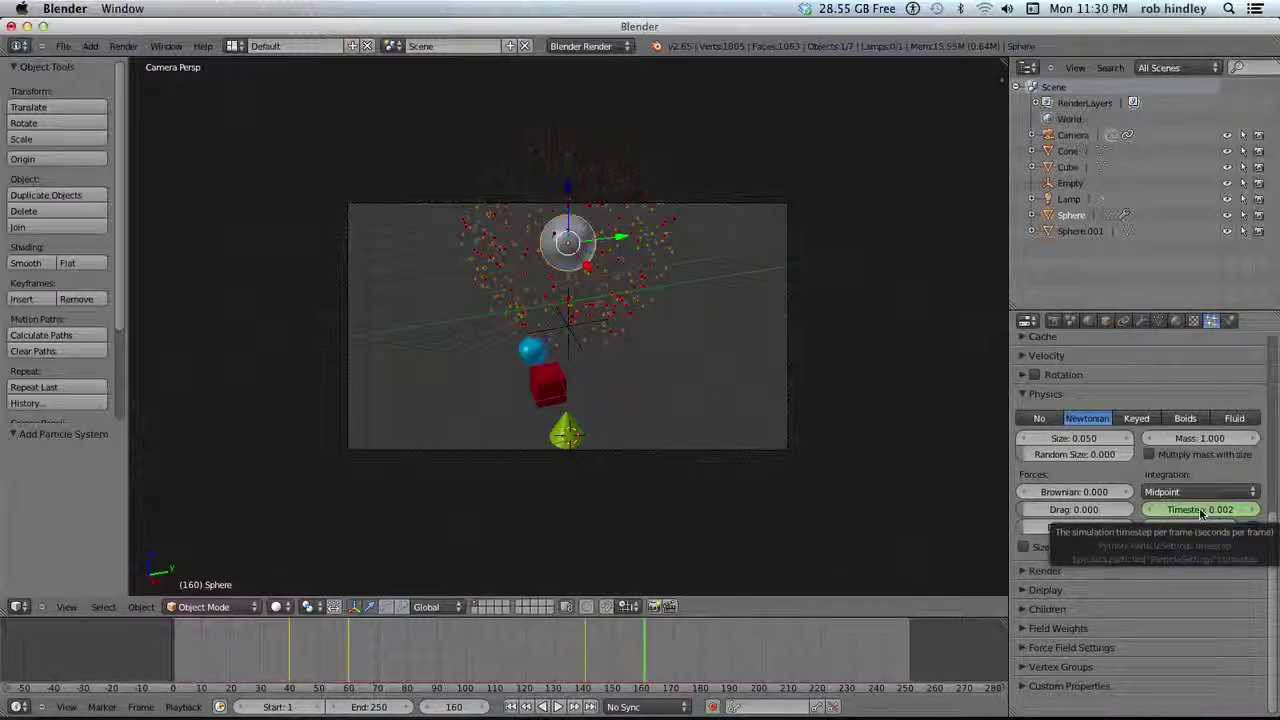
pyautogui.click(1201, 511)
pyautogui.press('BackSpace')
pyautogui.write('1')
pyautogui.press('Return')
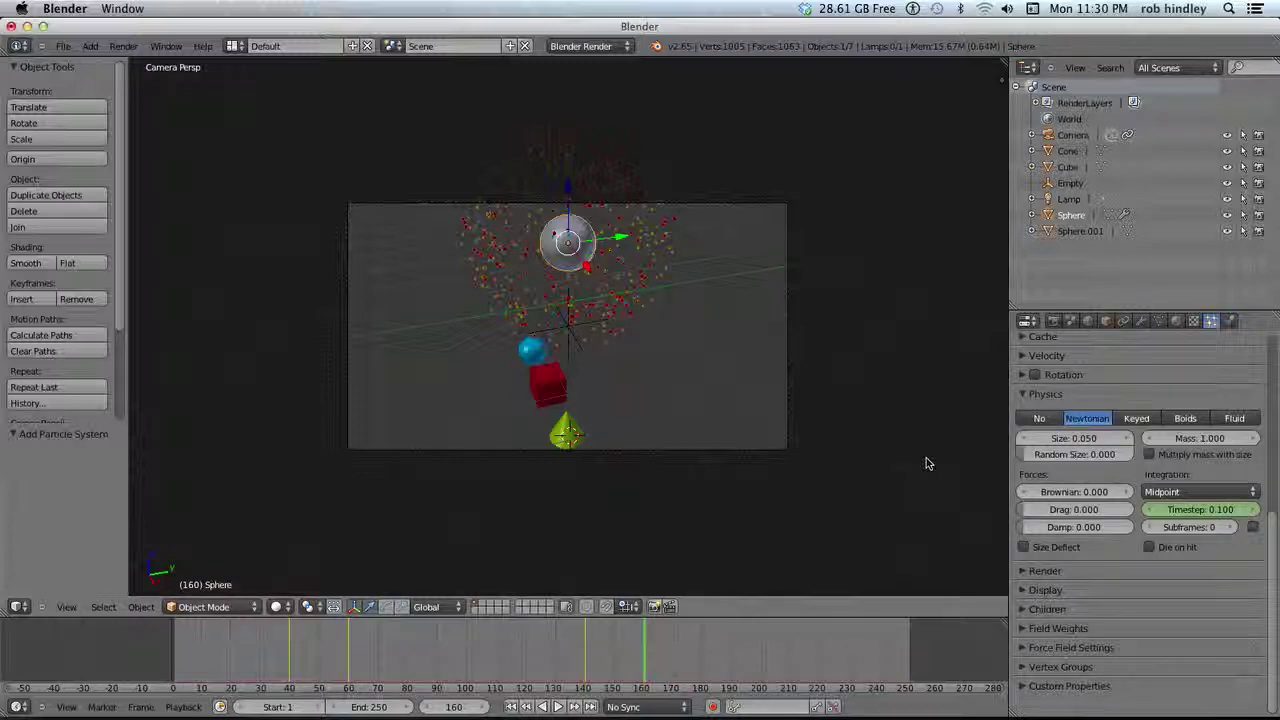
# Step: Enable particle rotation and keyframe an angular velocity of 7 at frame 140
pyautogui.click(1031, 376)
pyautogui.click(1022, 376)
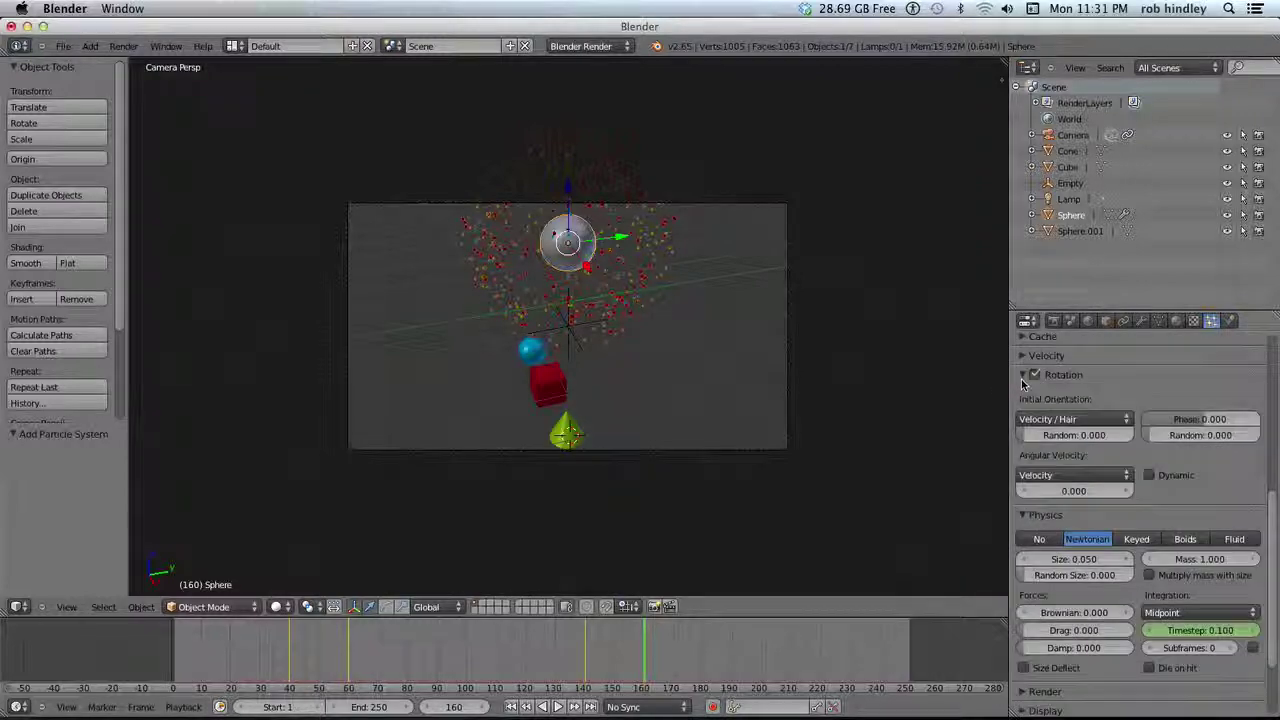
pyautogui.click(1075, 492)
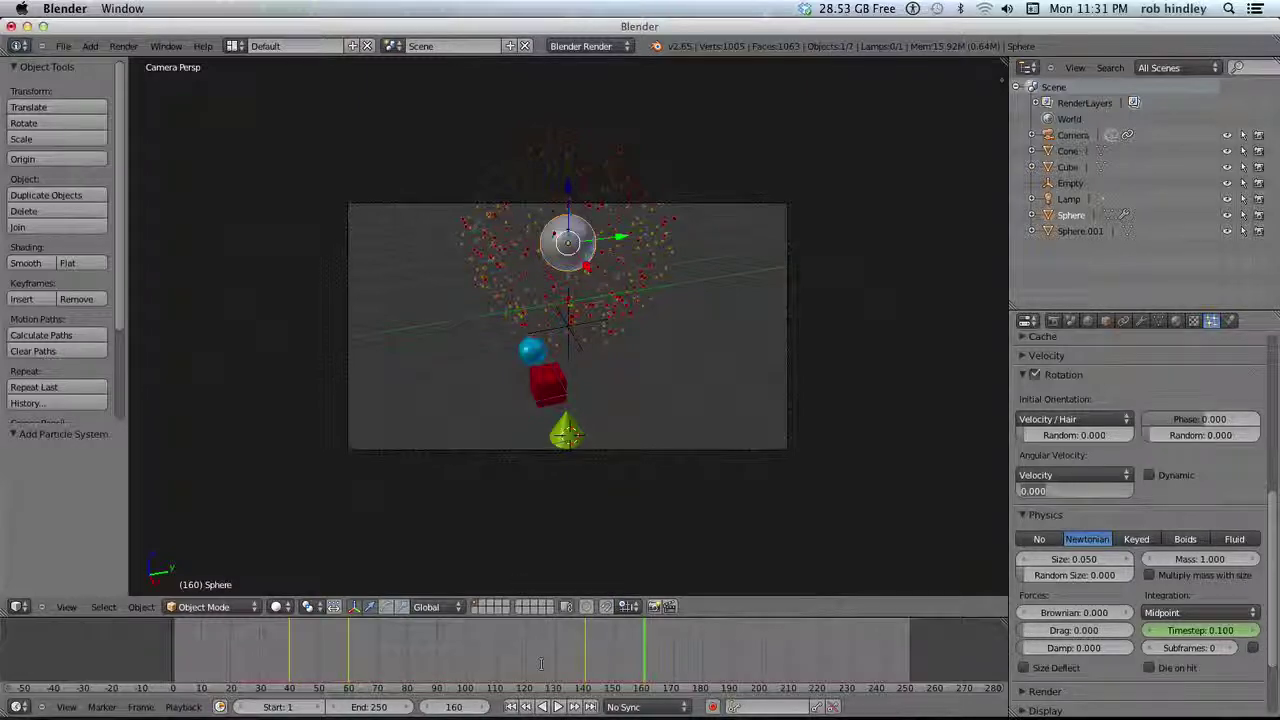
pyautogui.click(585, 655)
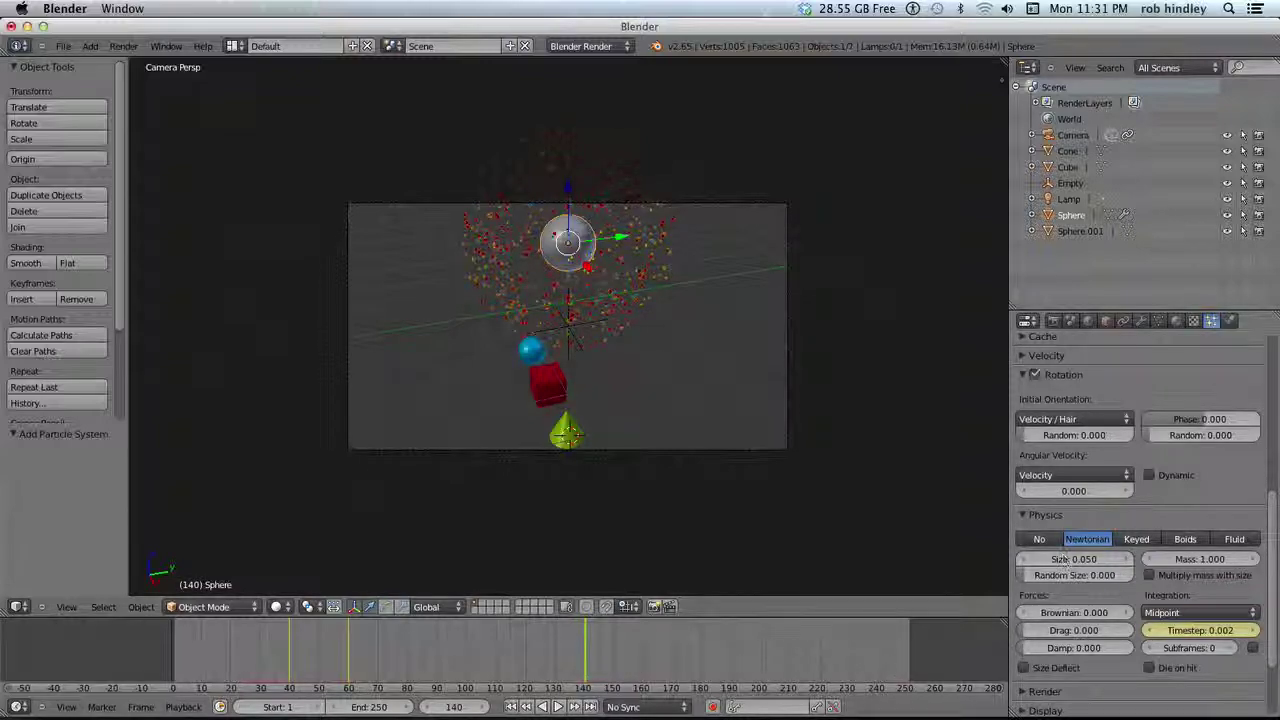
pyautogui.click(1077, 494)
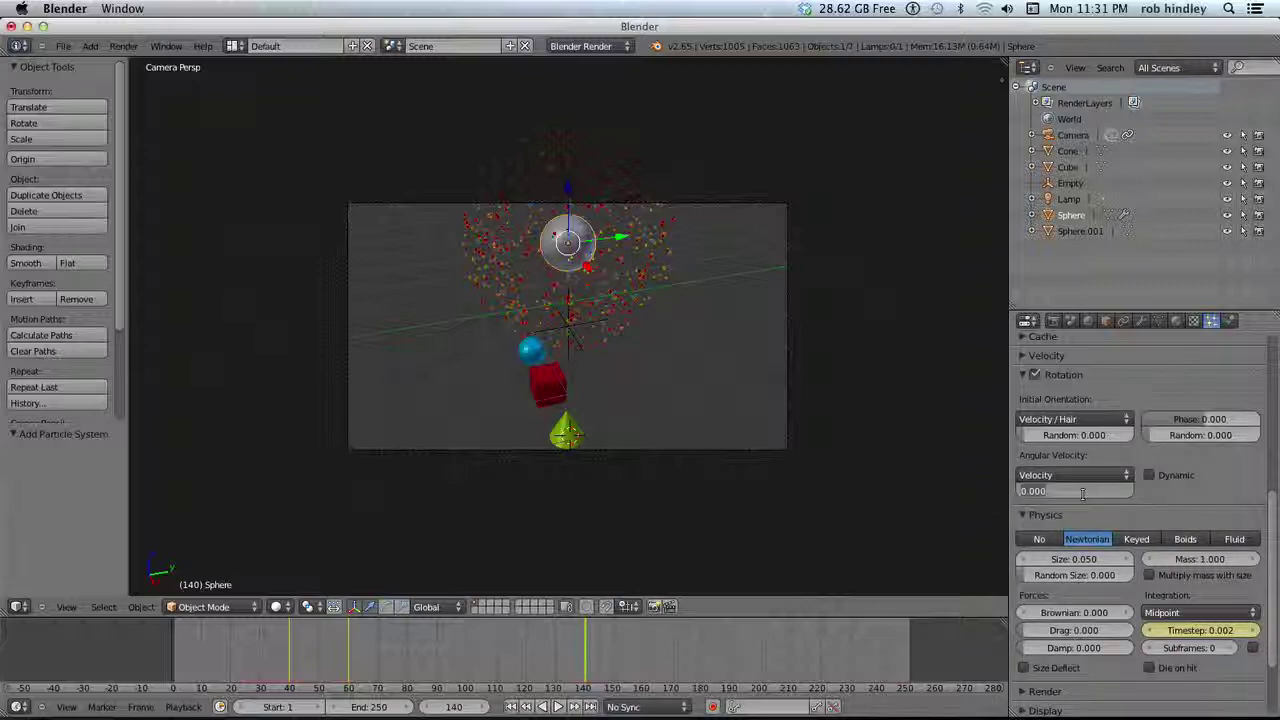
pyautogui.write('7')
pyautogui.press('Return')
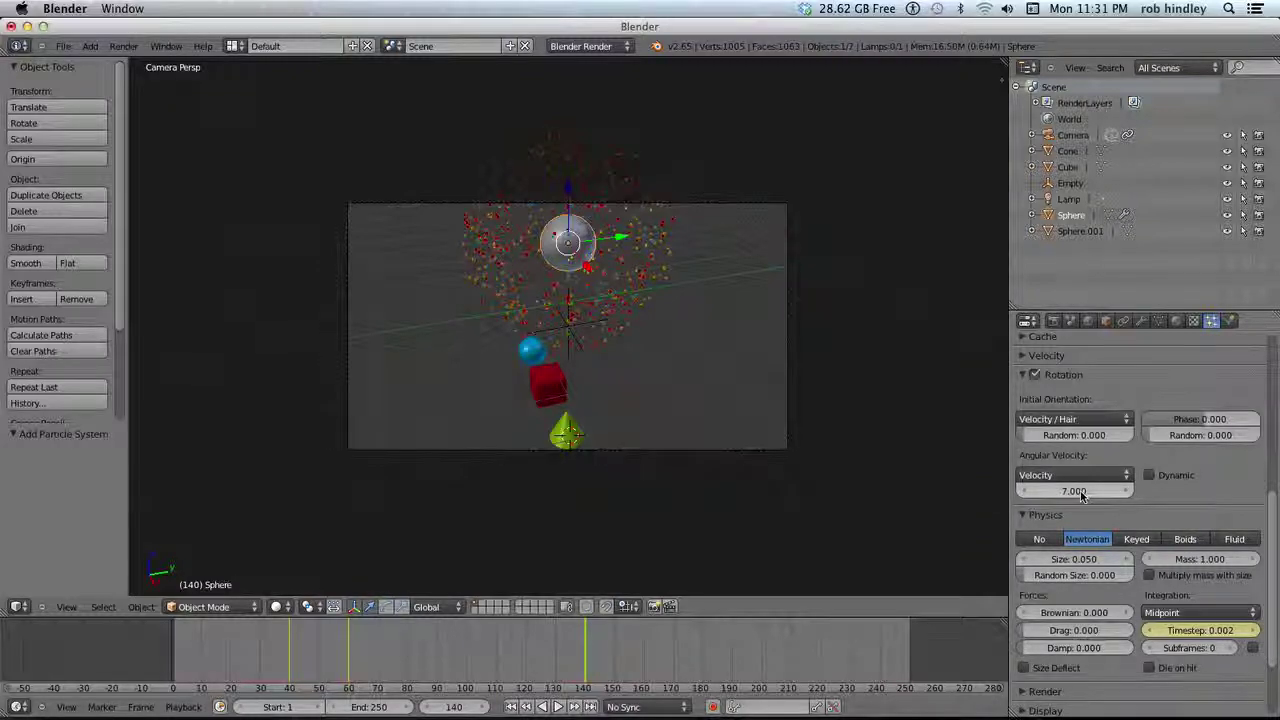
pyautogui.press('i')
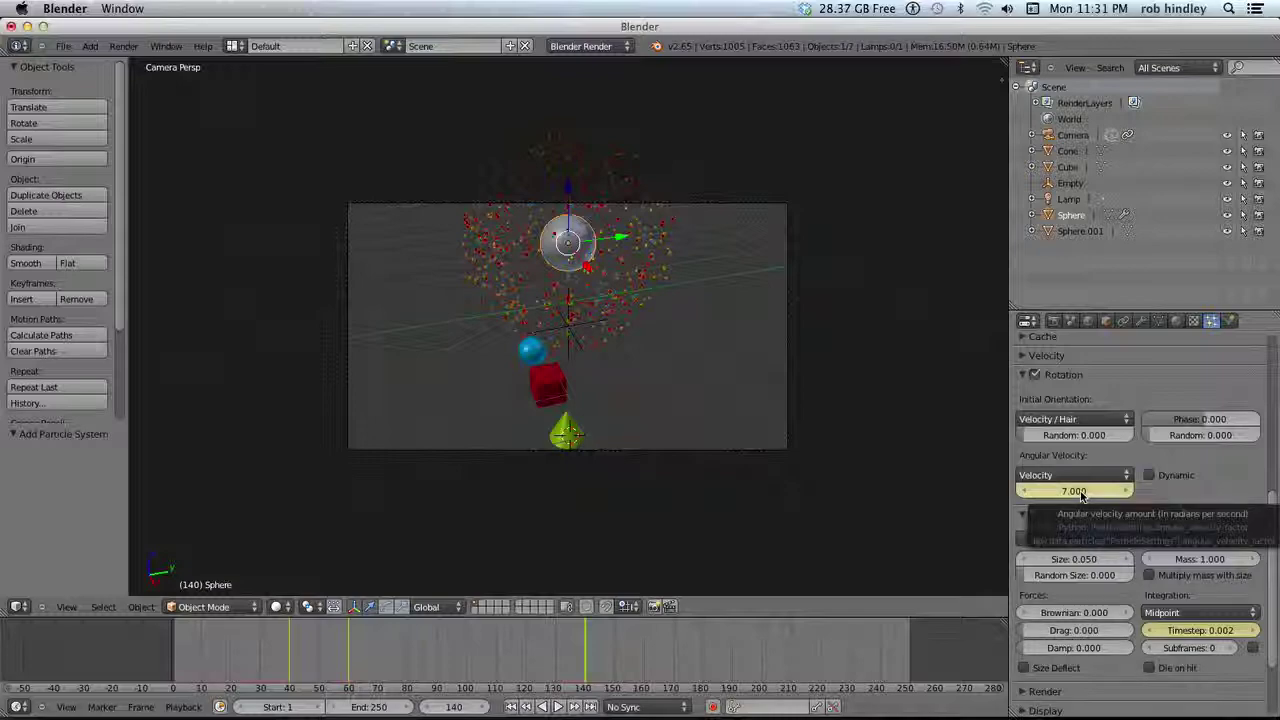
# Step: Go to frame 161, set the particles' angular velocity to 2 and keyframe it
pyautogui.click(640, 645)
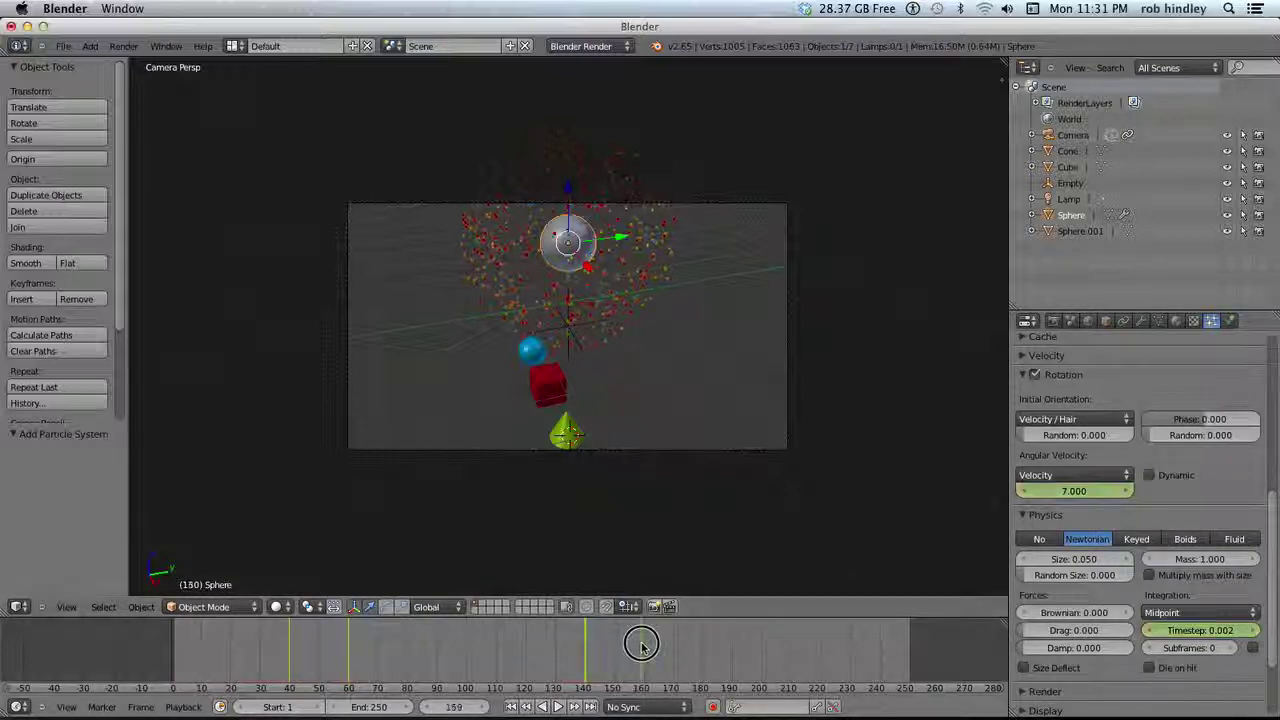
pyautogui.moveTo(645, 645); pyautogui.dragTo(646, 645)
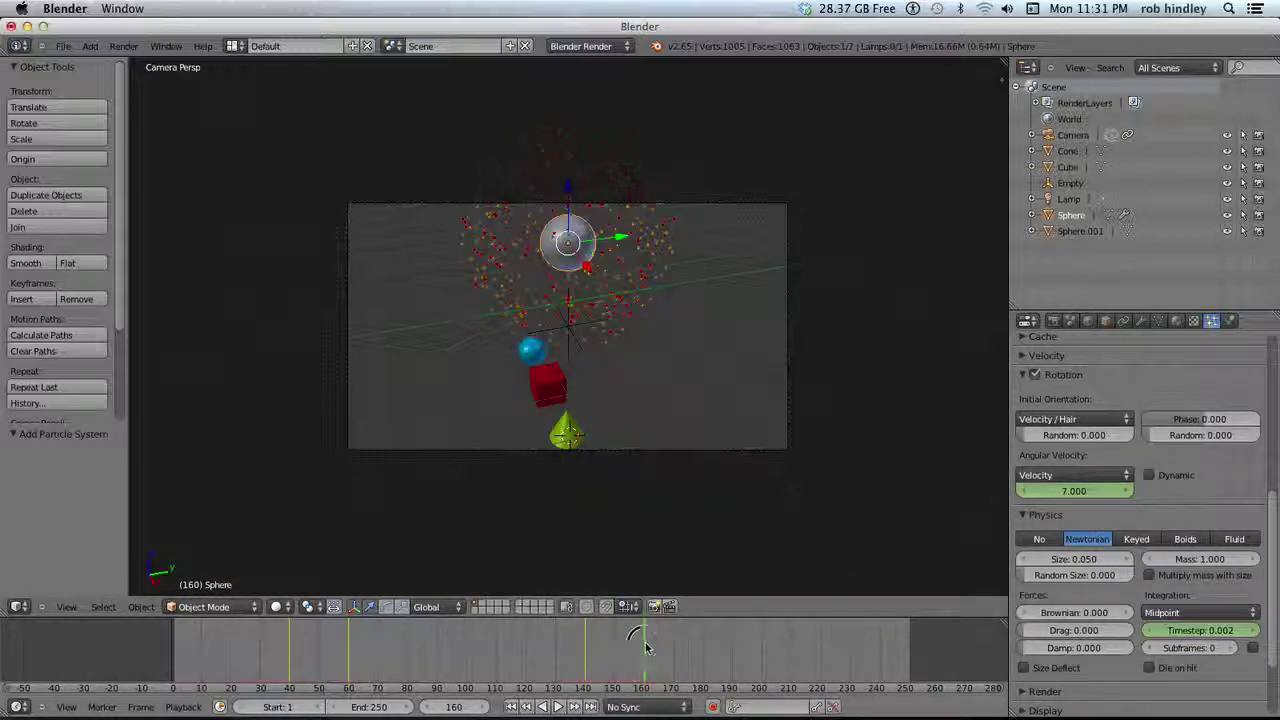
pyautogui.click(1080, 494)
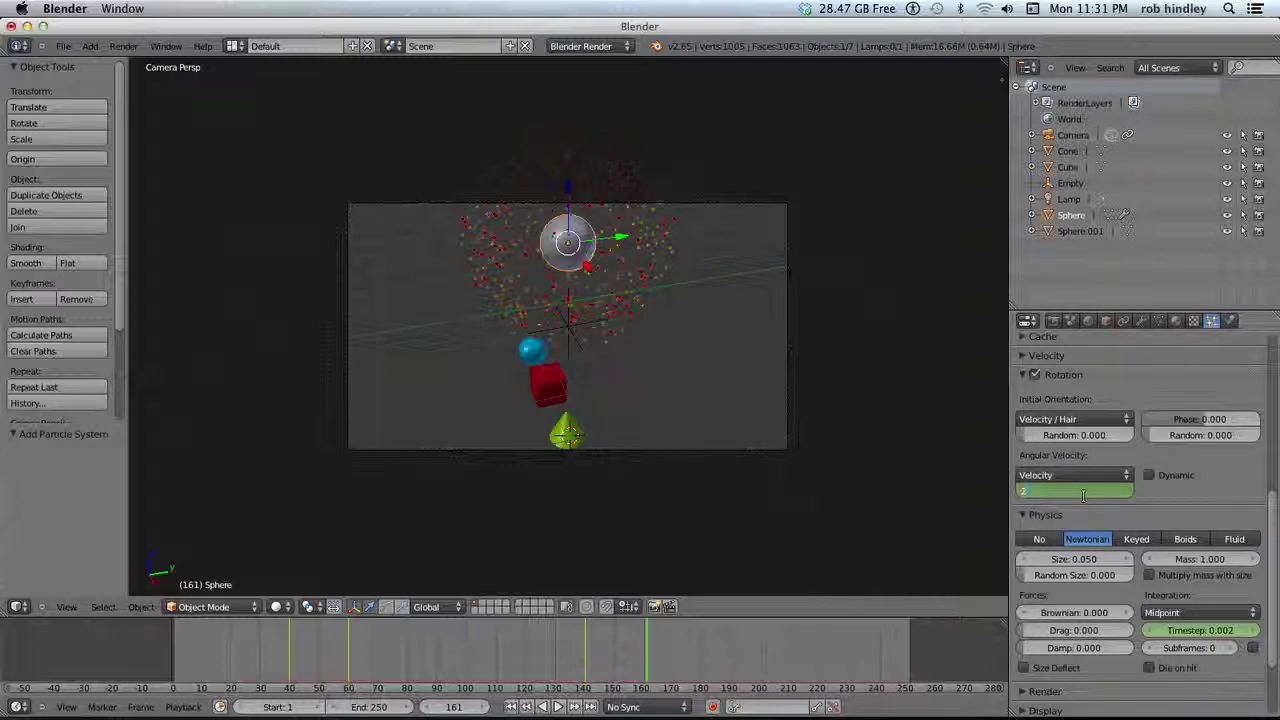
pyautogui.write('2')
pyautogui.press('Return')
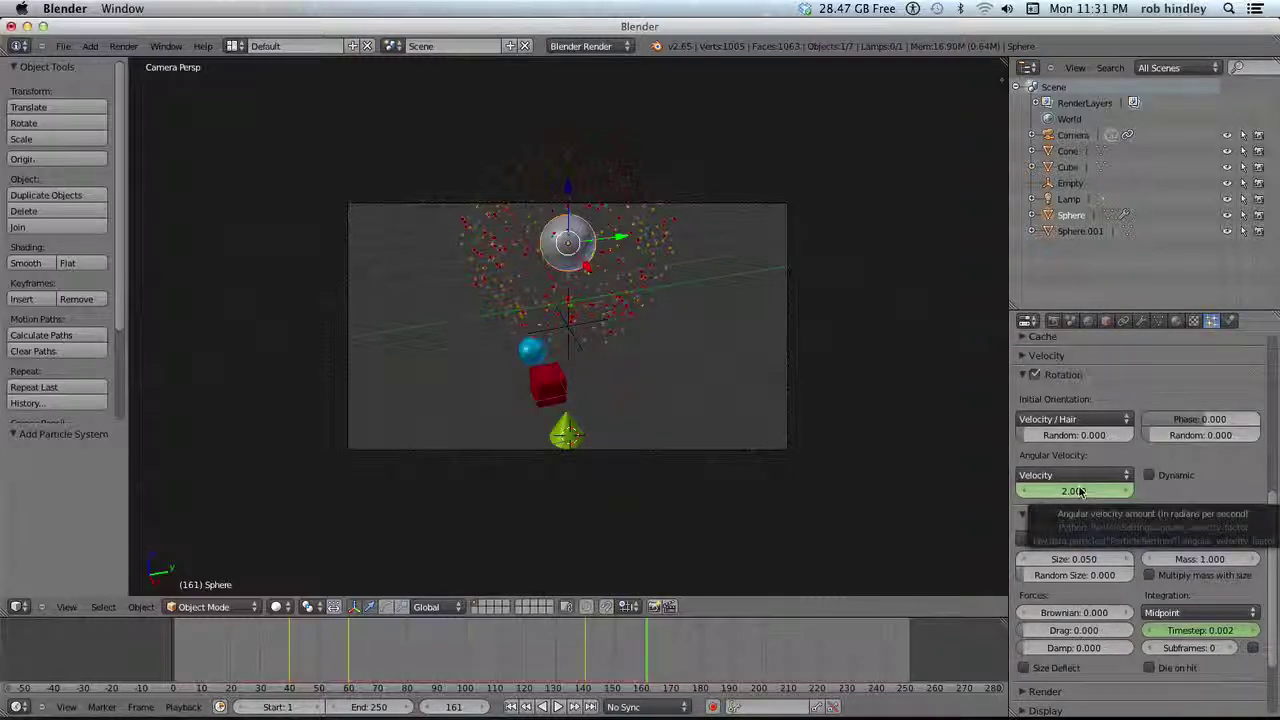
pyautogui.press('i')
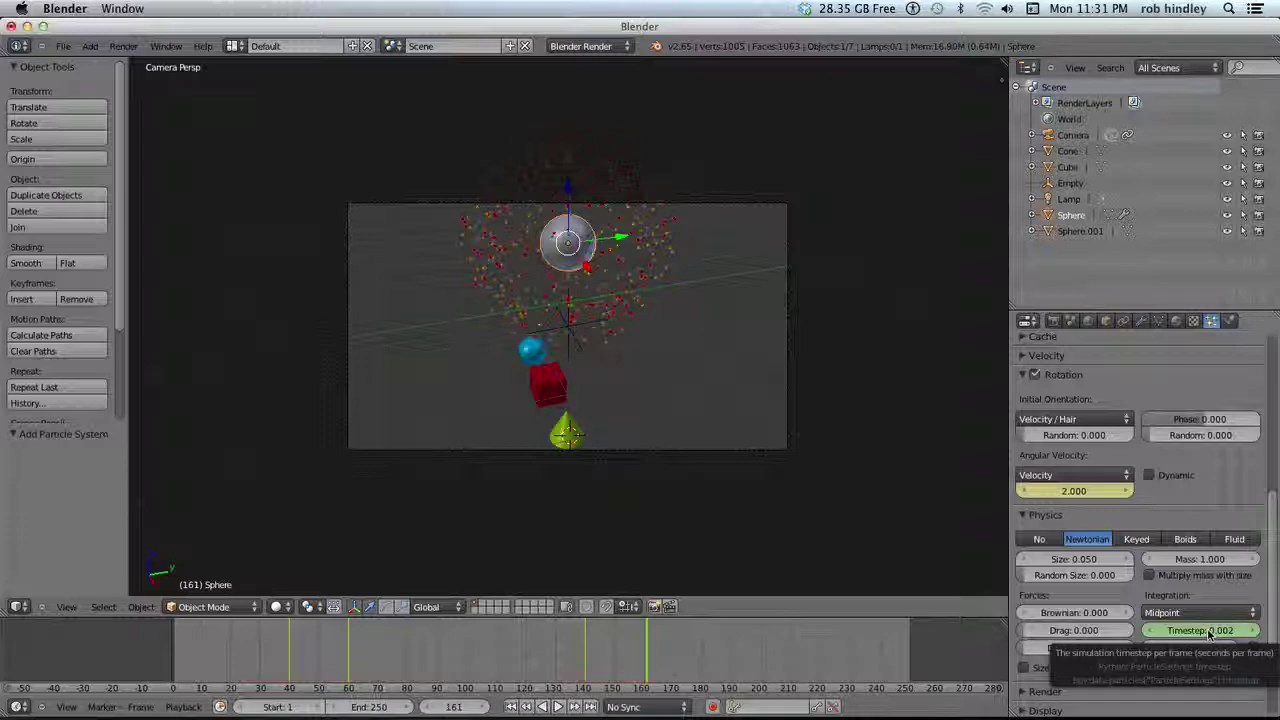
# Step: Set the particle timestep to 0.100 at frame 161, and scrub back to frame 121
pyautogui.click(1210, 631)
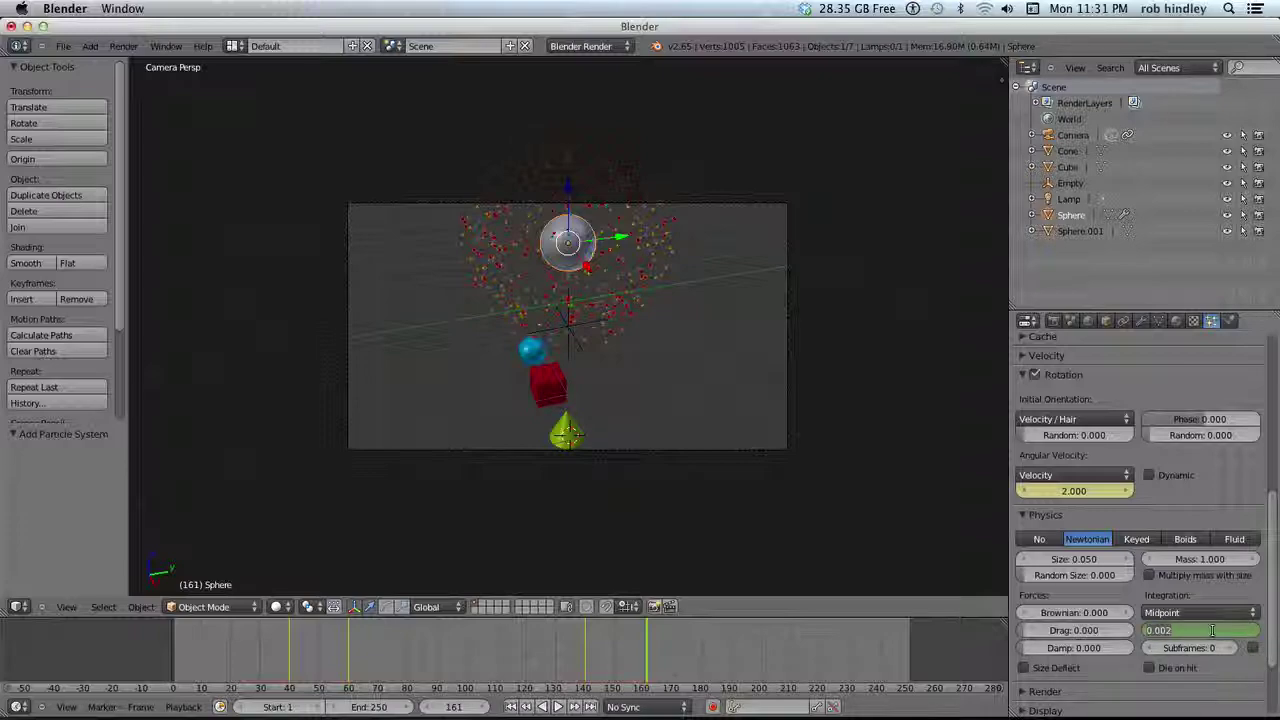
pyautogui.press('Return')
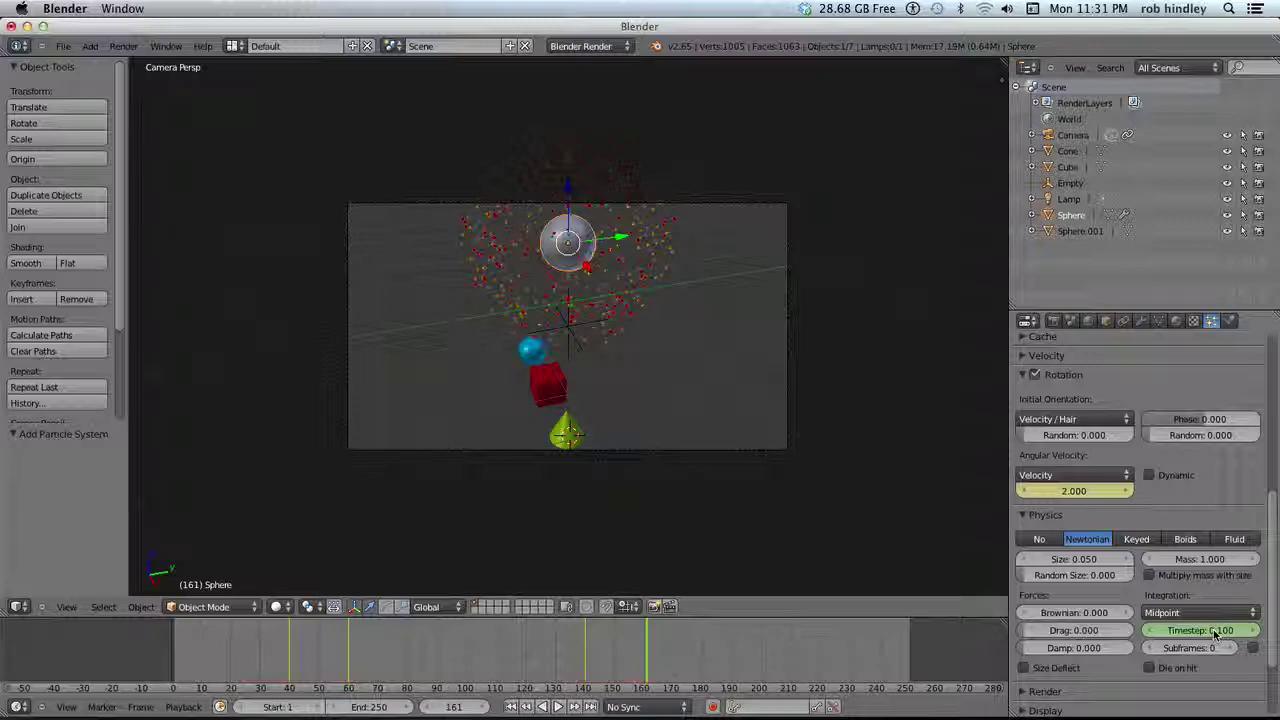
pyautogui.moveTo(606, 662); pyautogui.dragTo(530, 655)
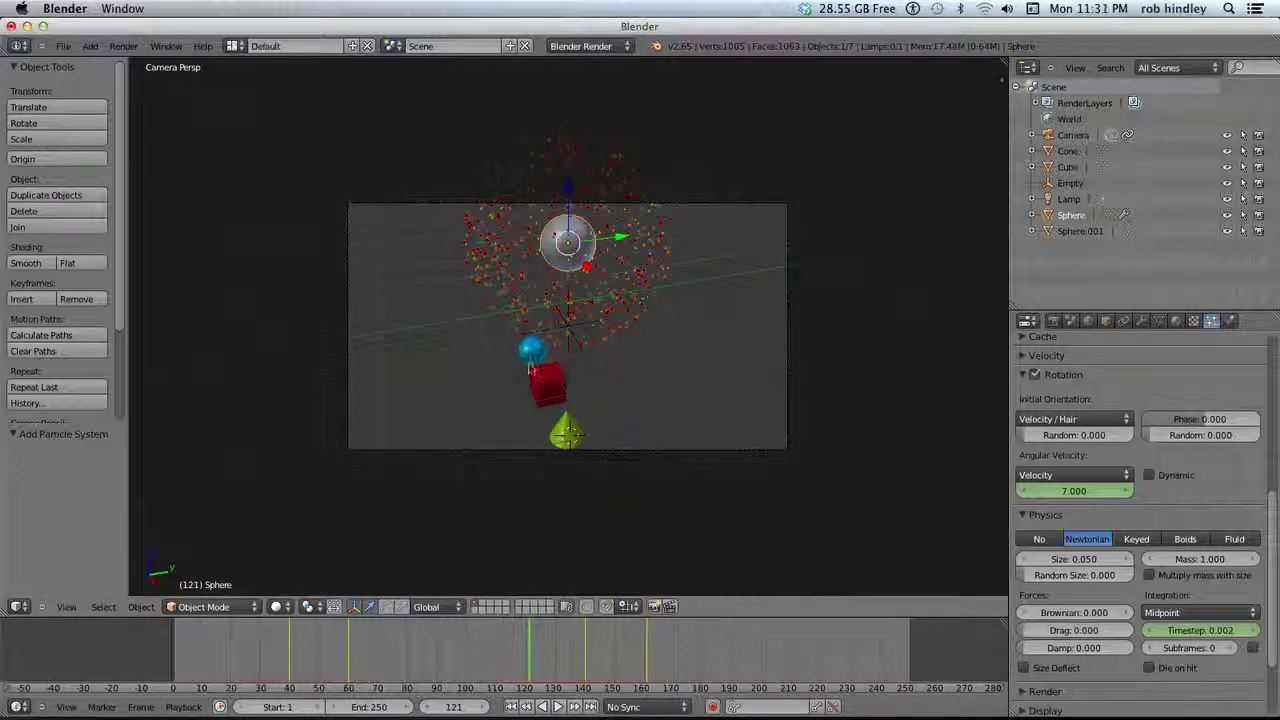
# Step: Move the blue sphere, red cube and yellow cone together about 12.35 units along Y, out of the camera frame
pyautogui.rightClick(545, 382)
pyautogui.keyDown('shift'); pyautogui.rightClick(563, 432); pyautogui.keyUp('shift')
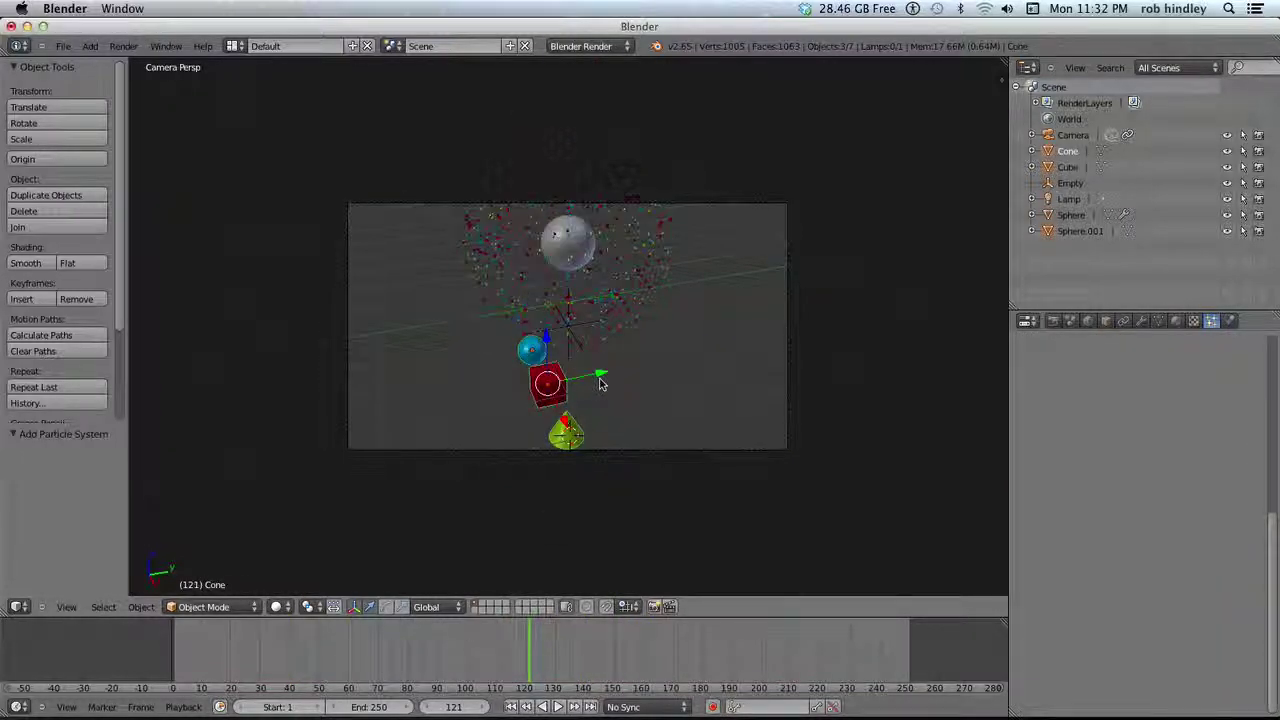
pyautogui.press('g')
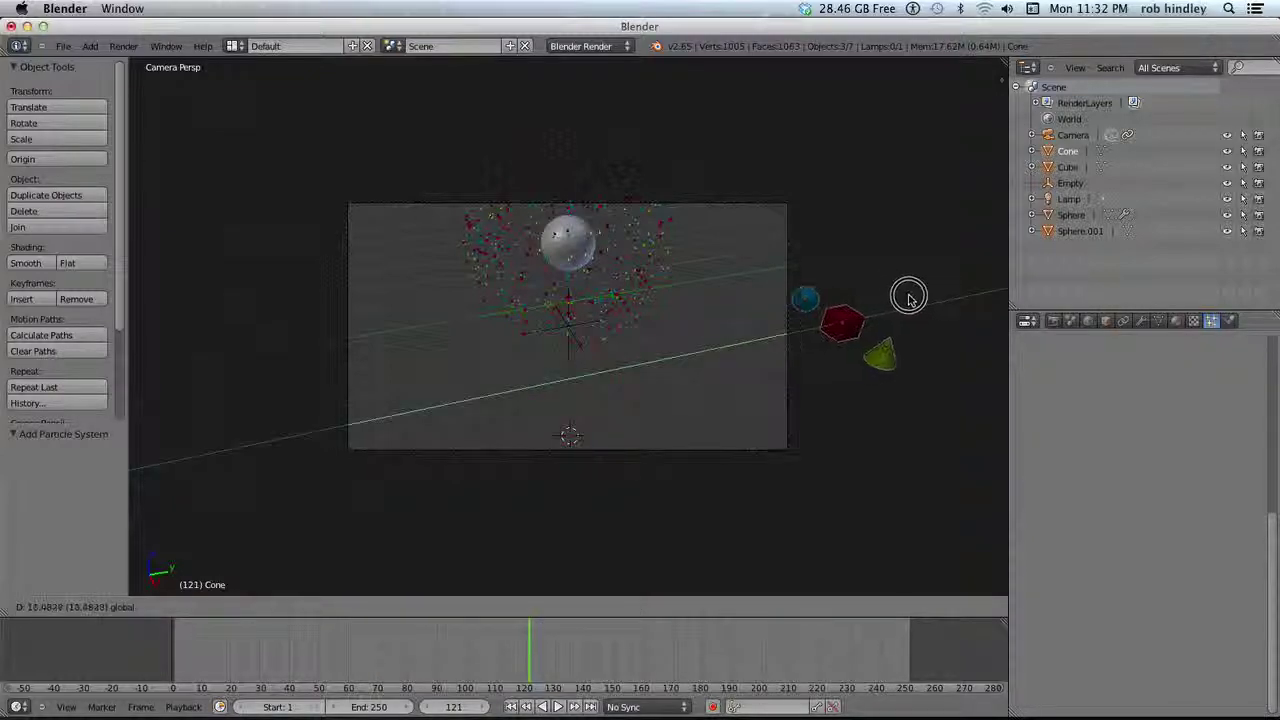
pyautogui.click(580, 452)
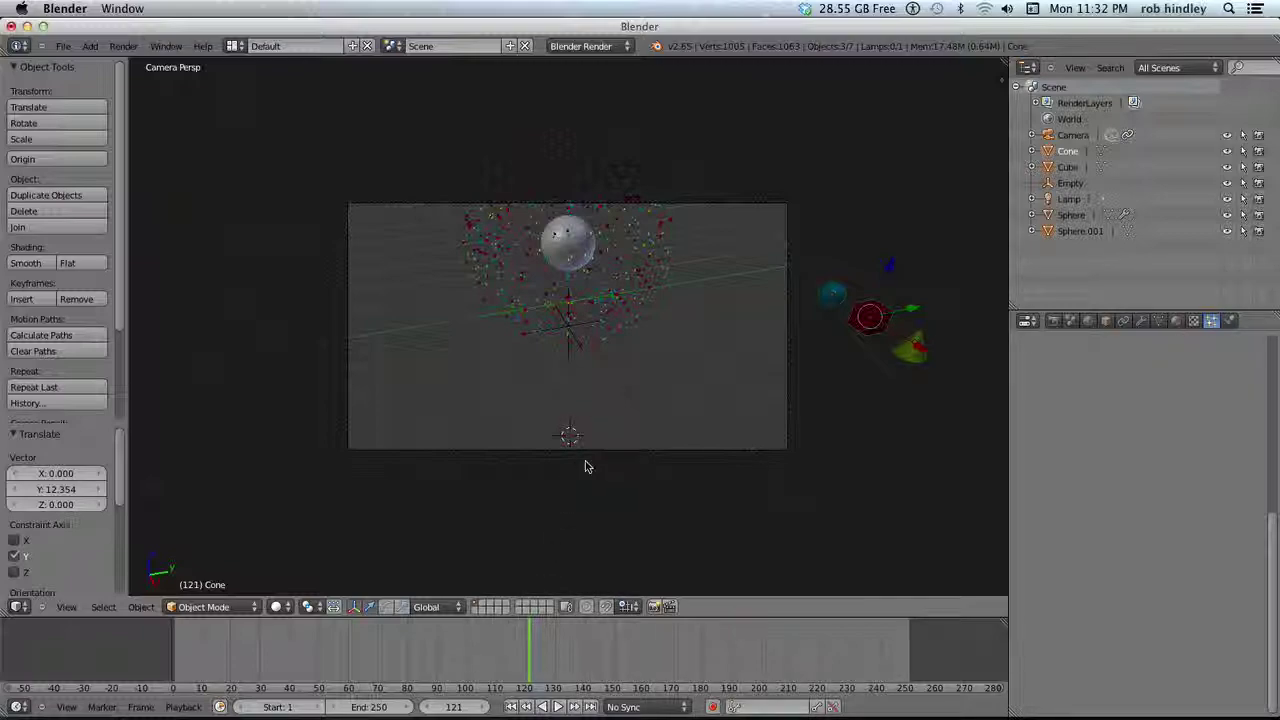
# Step: Lower the emitter sphere about 1.68 units along Z towards the centre of the camera frame
pyautogui.rightClick(572, 255)
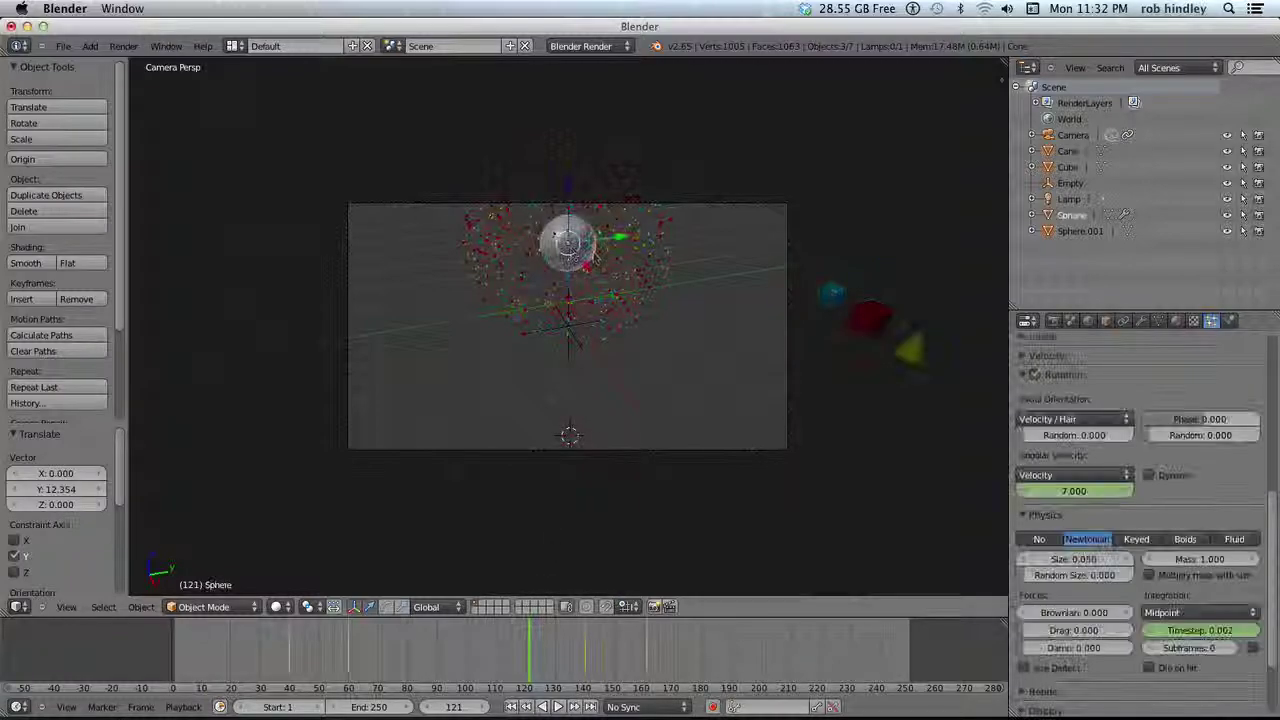
pyautogui.press('g')
pyautogui.press('z')
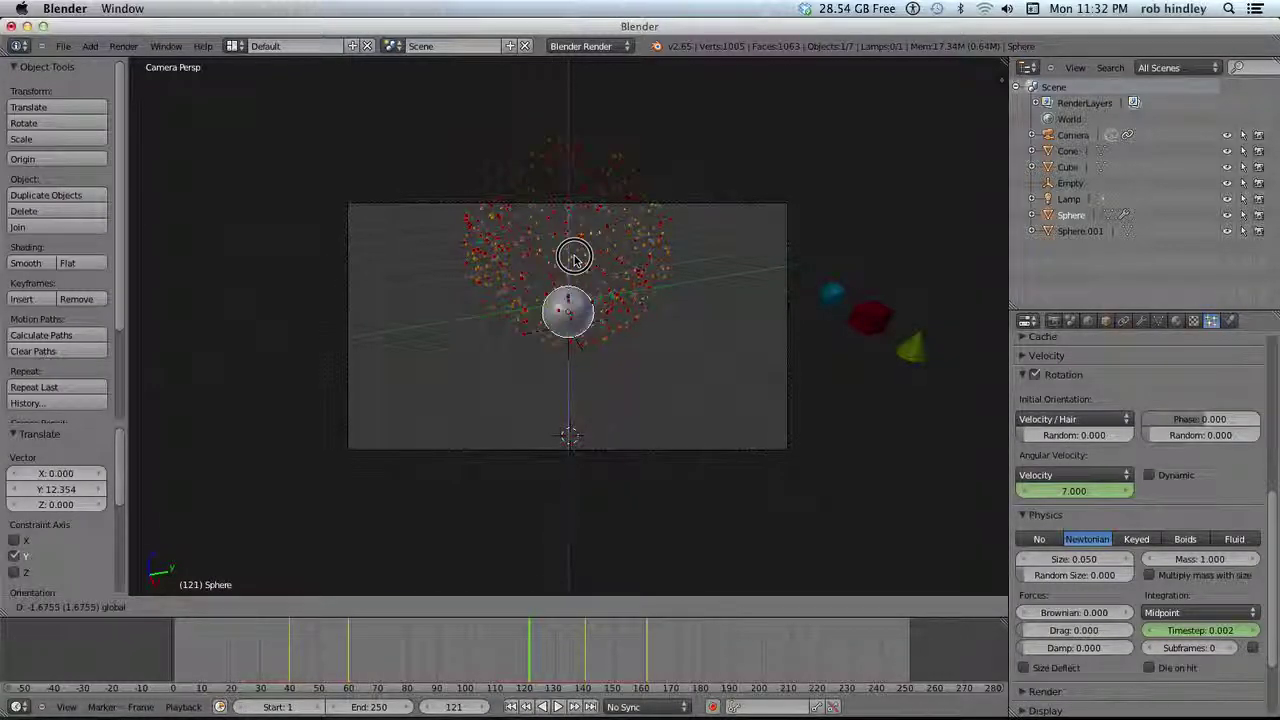
pyautogui.click(571, 252)
# Step: Preview the burst from the beginning of the timeline, stop it and return to the first frame
pyautogui.moveTo(209, 651); pyautogui.dragTo(171, 649)
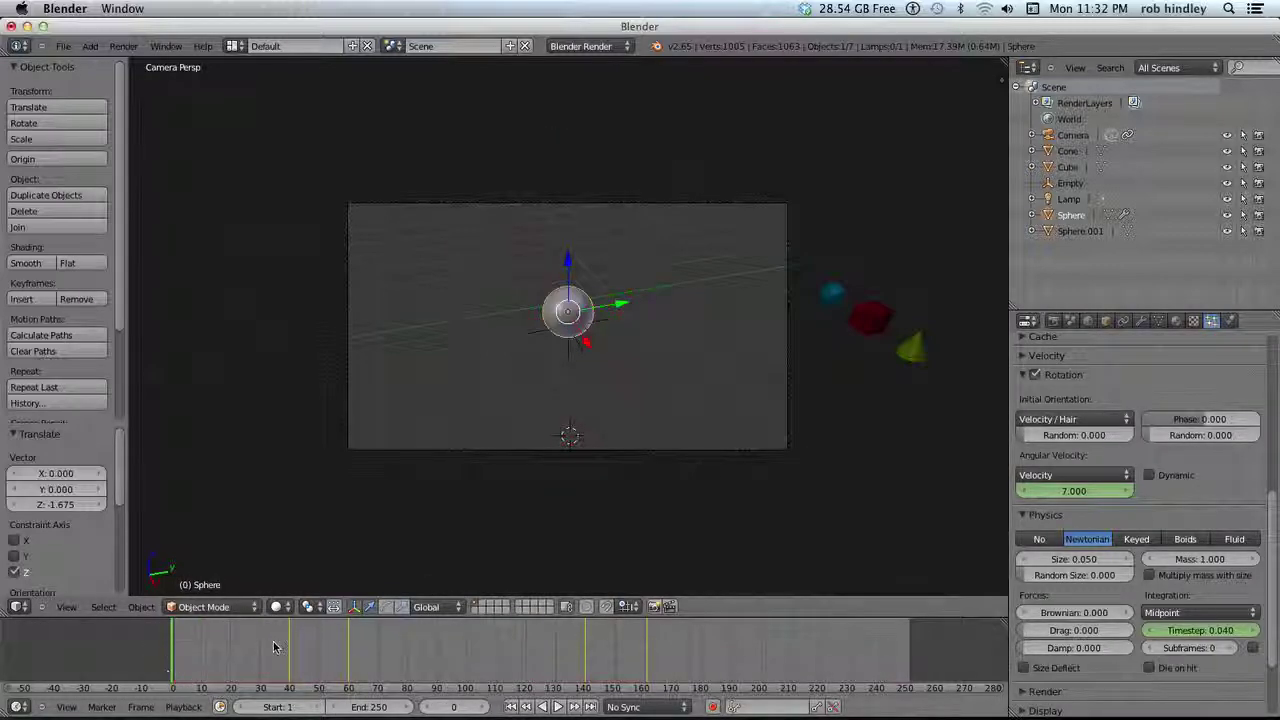
pyautogui.click(558, 707)
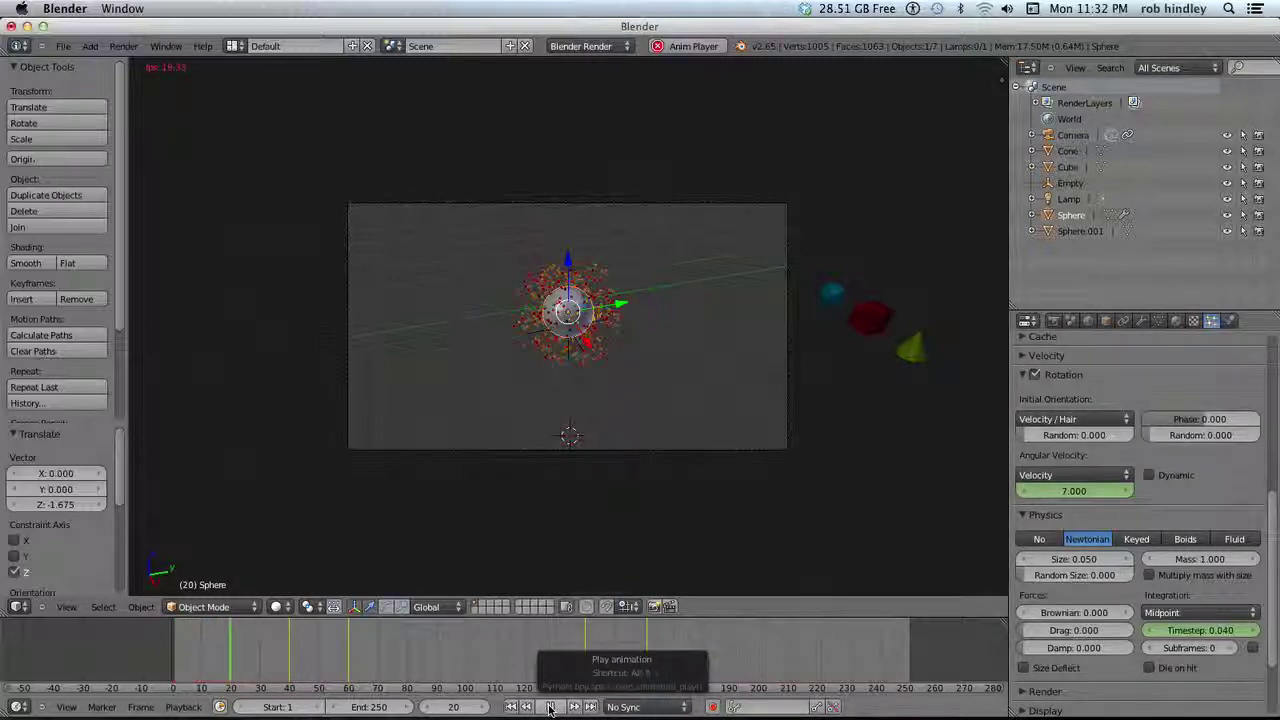
pyautogui.click(549, 709)
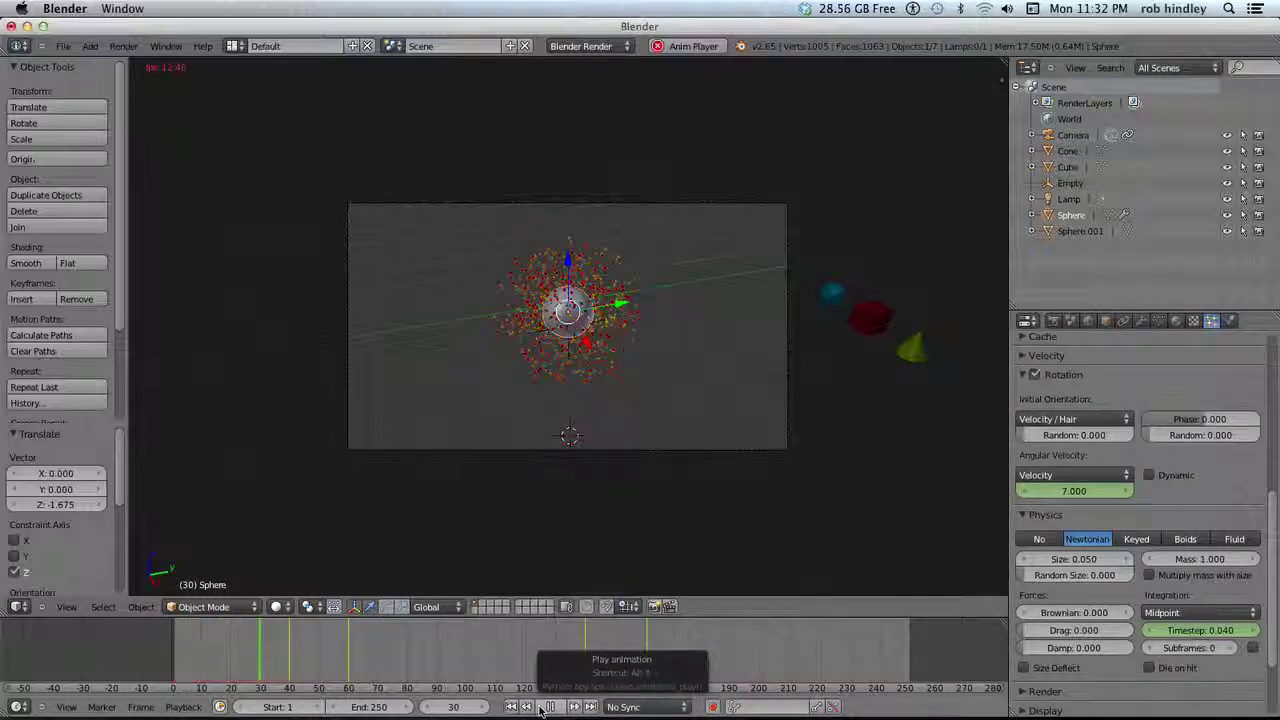
pyautogui.click(510, 707)
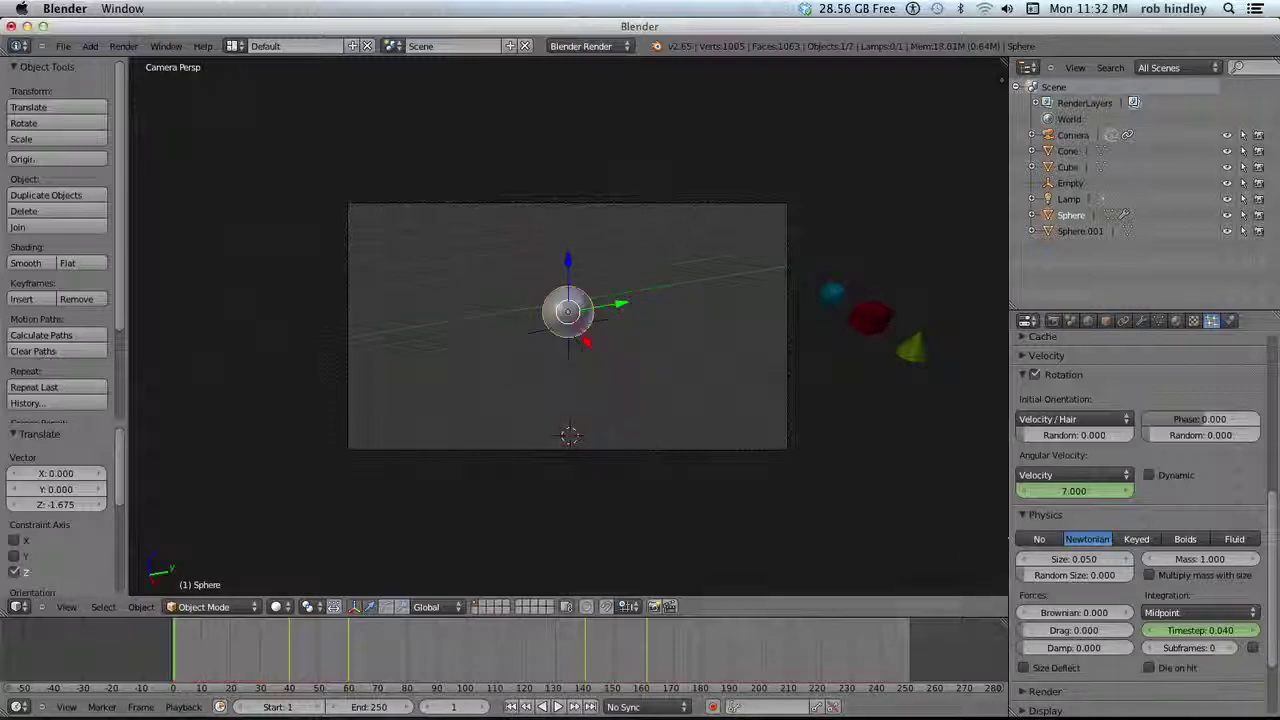
# Step: Collapse the Rotation settings, expand the Velocity settings and set the particles' normal emission velocity to 7
pyautogui.click(1021, 375)
pyautogui.click(1021, 355)
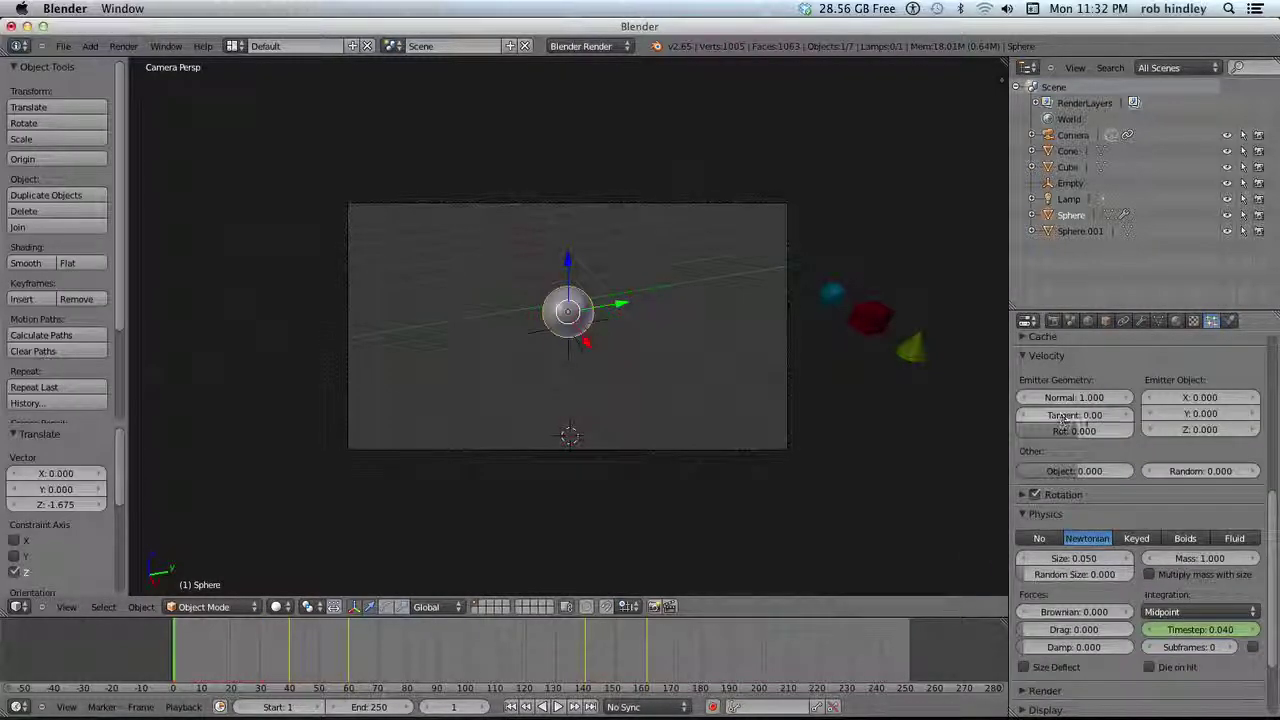
pyautogui.click(1092, 398)
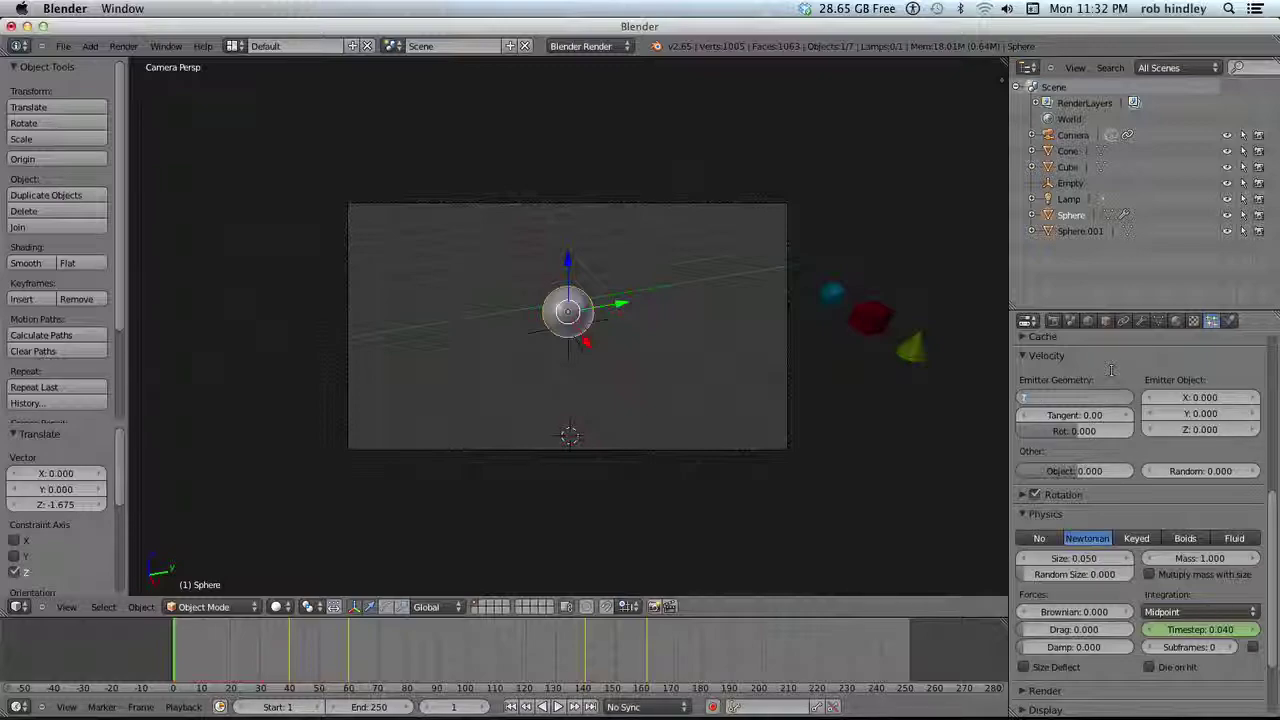
pyautogui.press('Return')
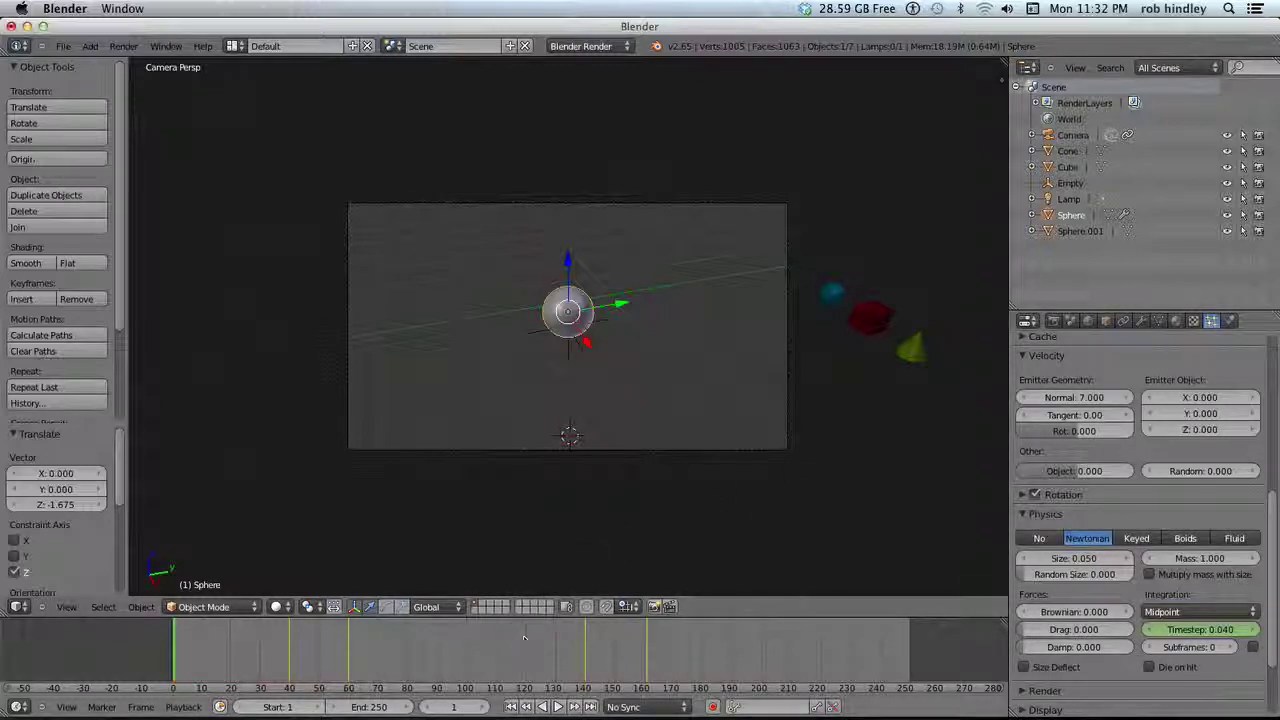
# Step: Play the animation to check the faster burst, and rewind to frame 1
pyautogui.click(559, 708)
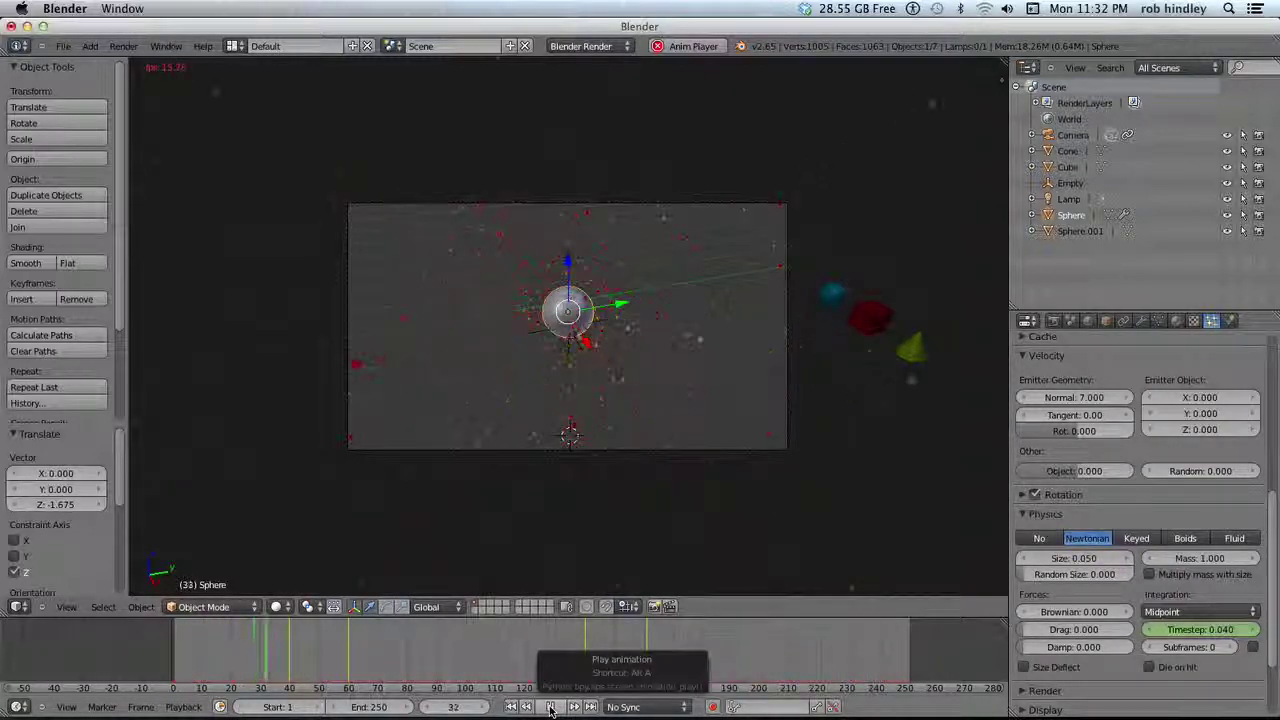
pyautogui.click(549, 707)
pyautogui.click(510, 707)
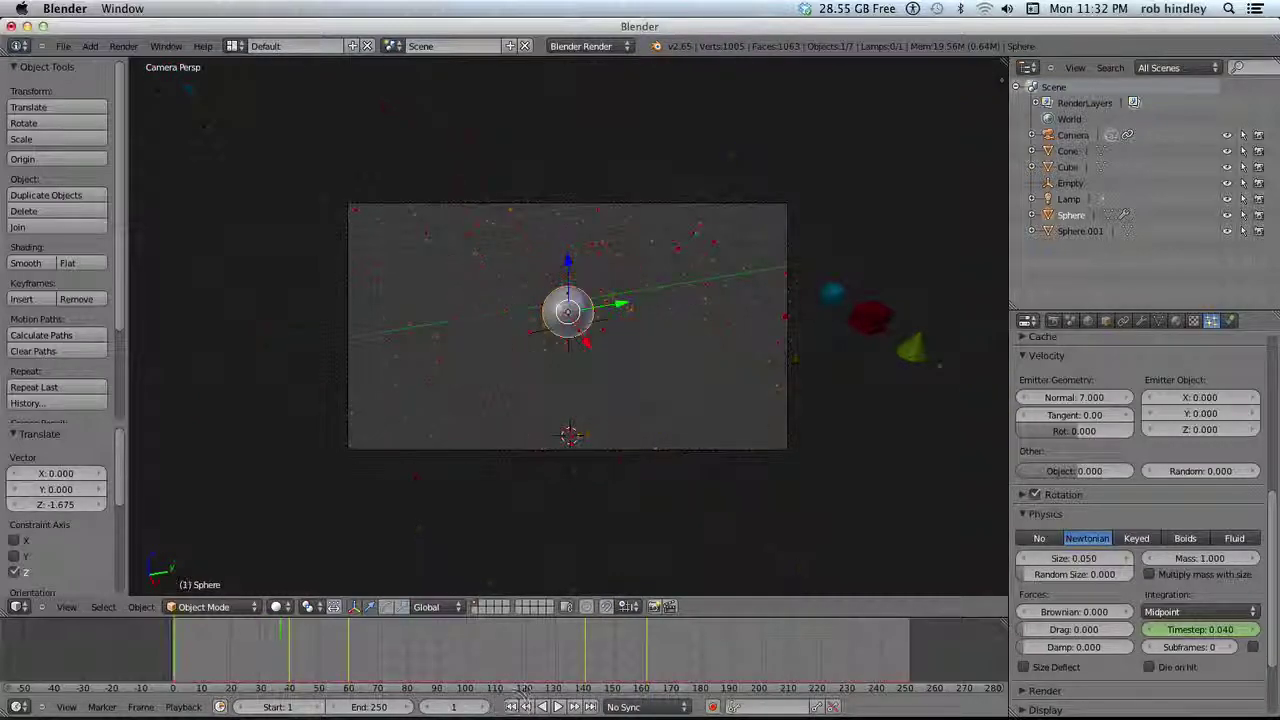
# Step: Set the emitter sphere's X, Y and Z scale to 0.01, and preview the burst before returning to frame 1
pyautogui.rightClick(558, 330)
pyautogui.rightClick(585, 318)
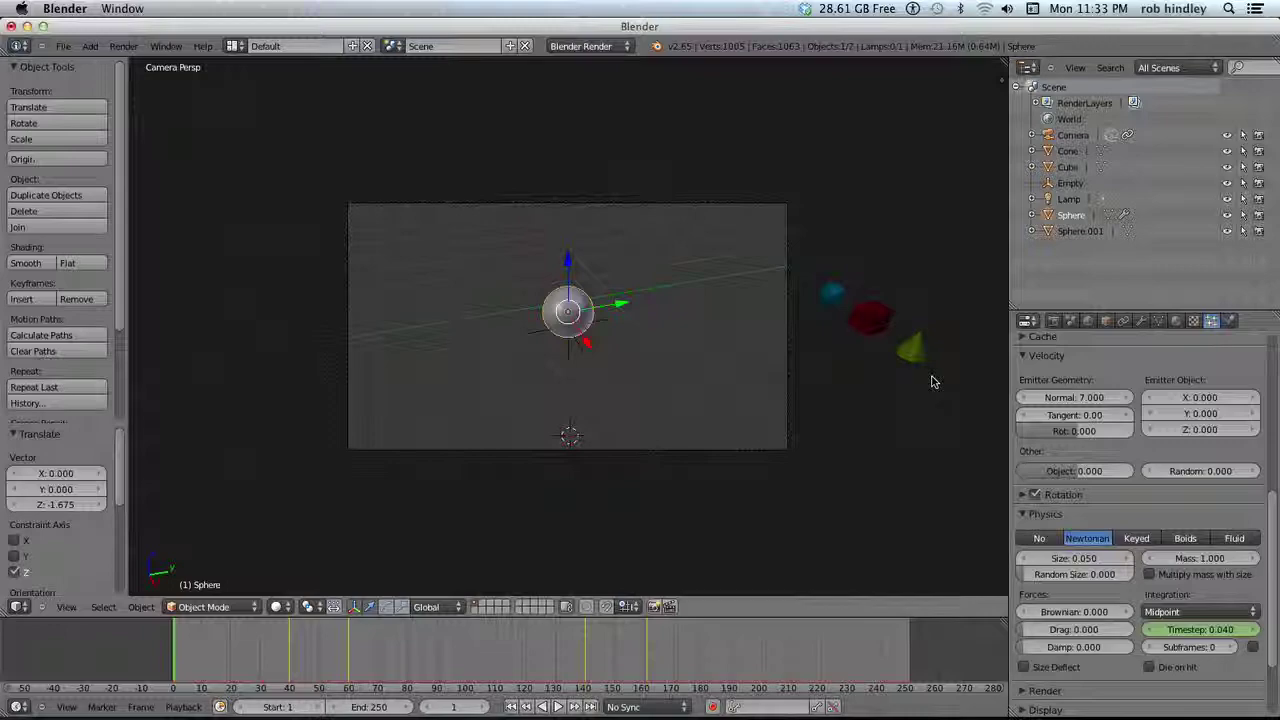
pyautogui.press('n')
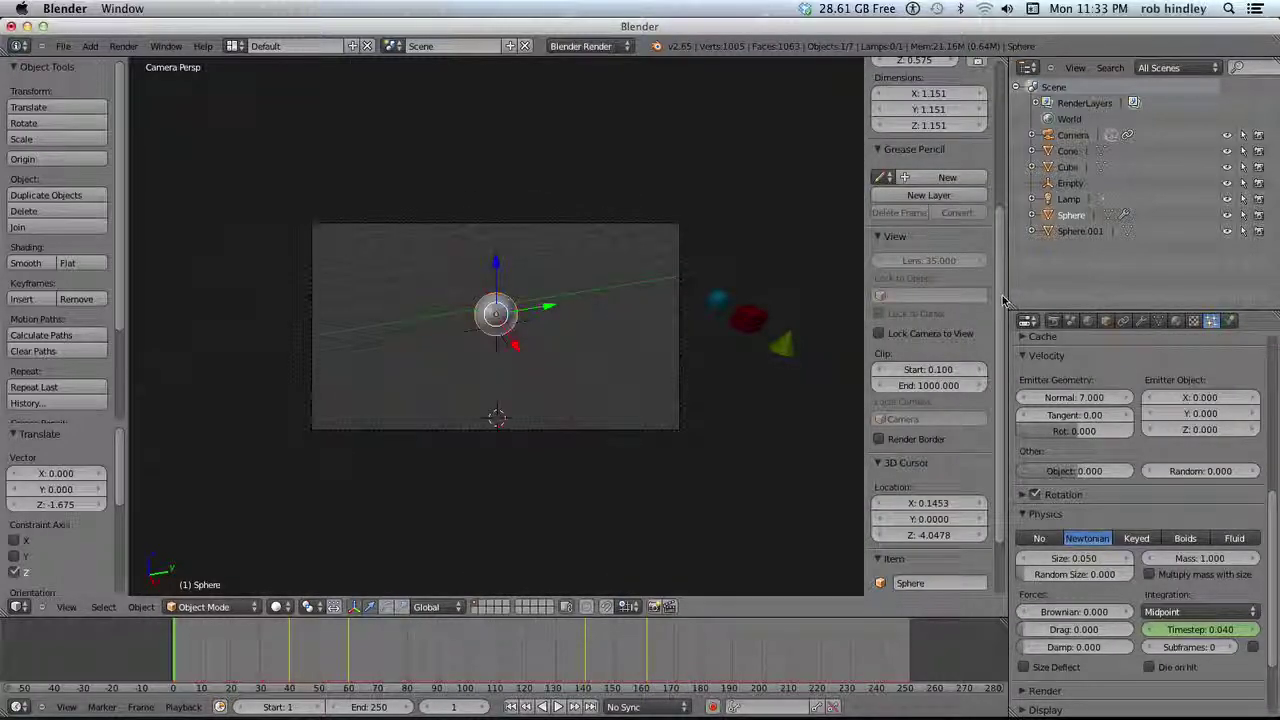
pyautogui.scroll(5, 964, 103)
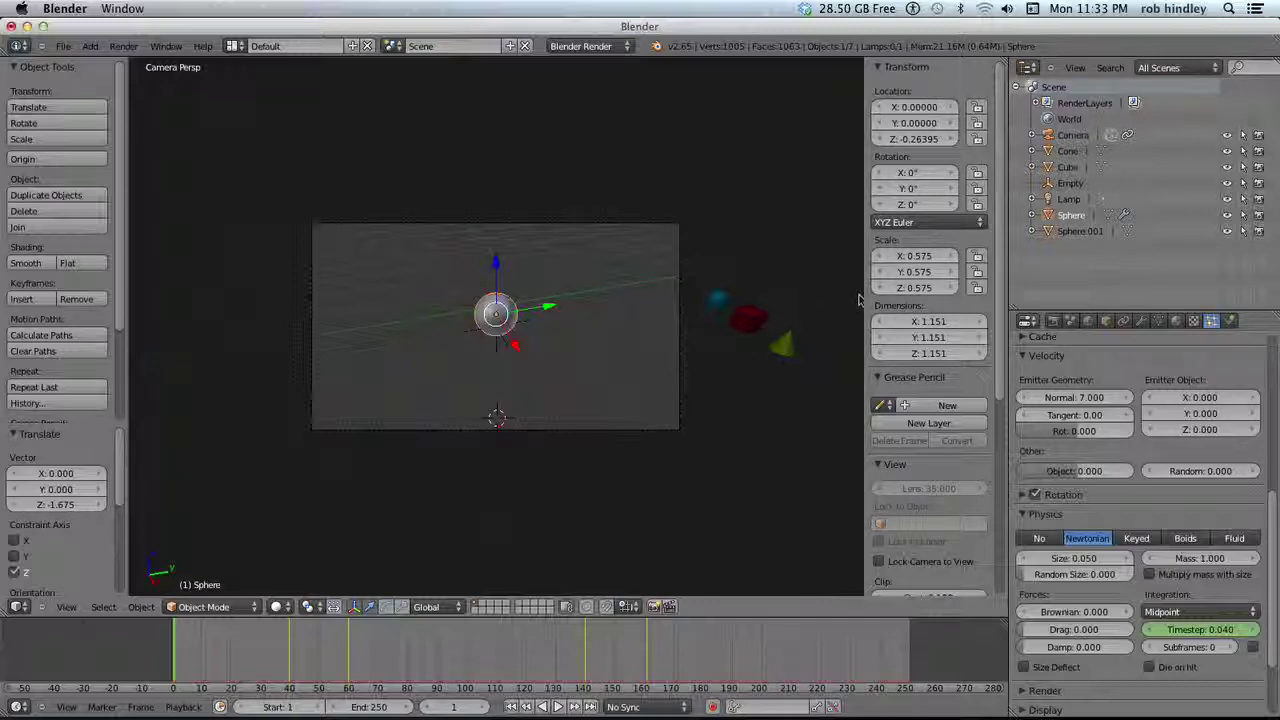
pyautogui.click(920, 257)
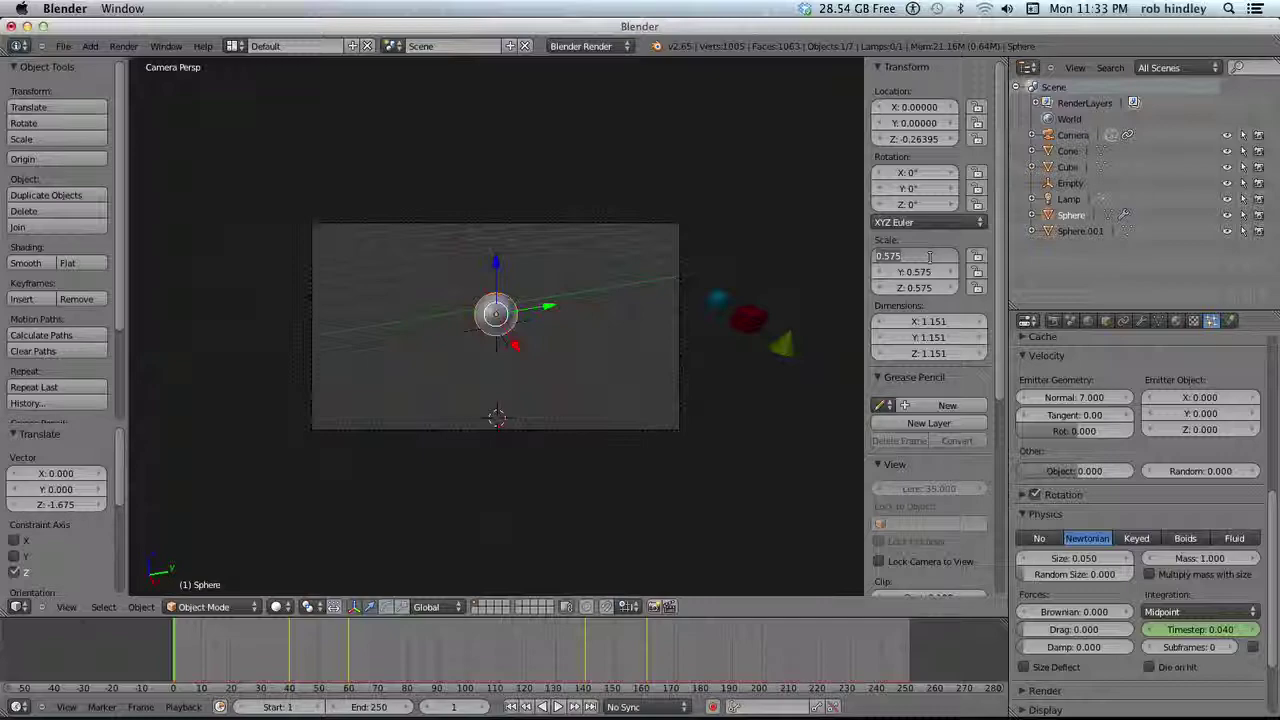
pyautogui.write('0.01')
pyautogui.press('Tab')
pyautogui.write('0.01')
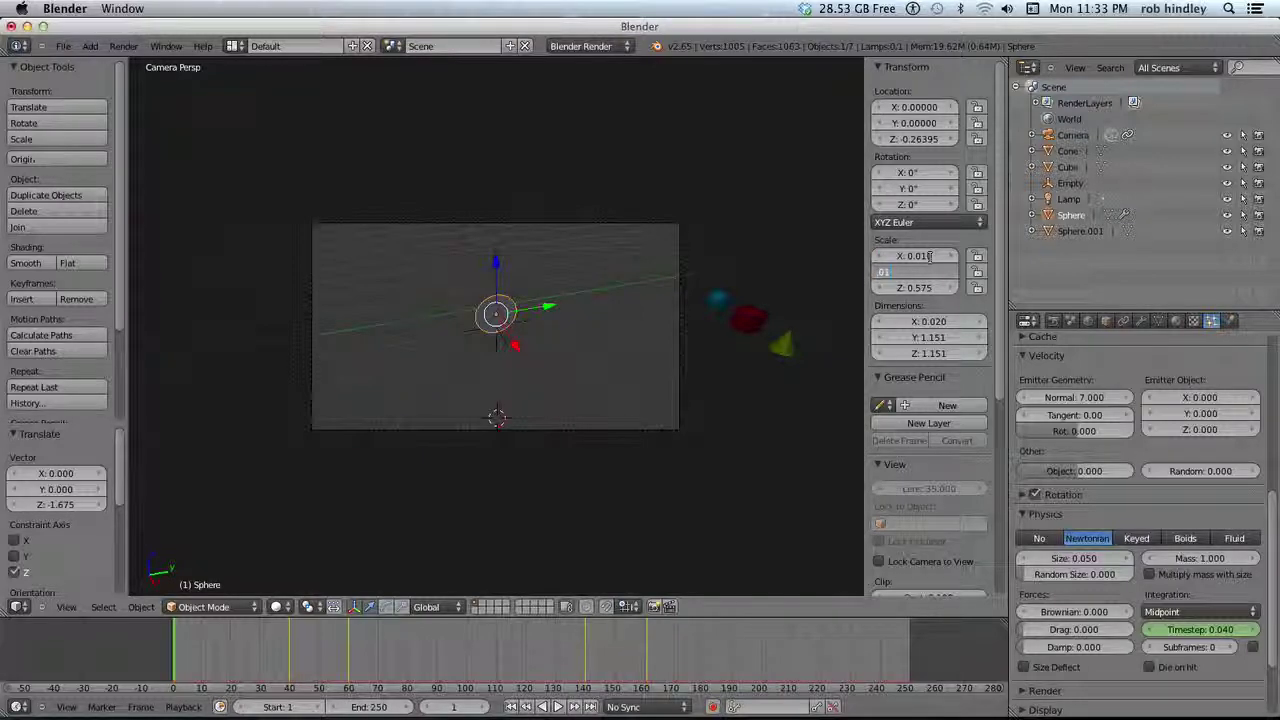
pyautogui.press('Tab')
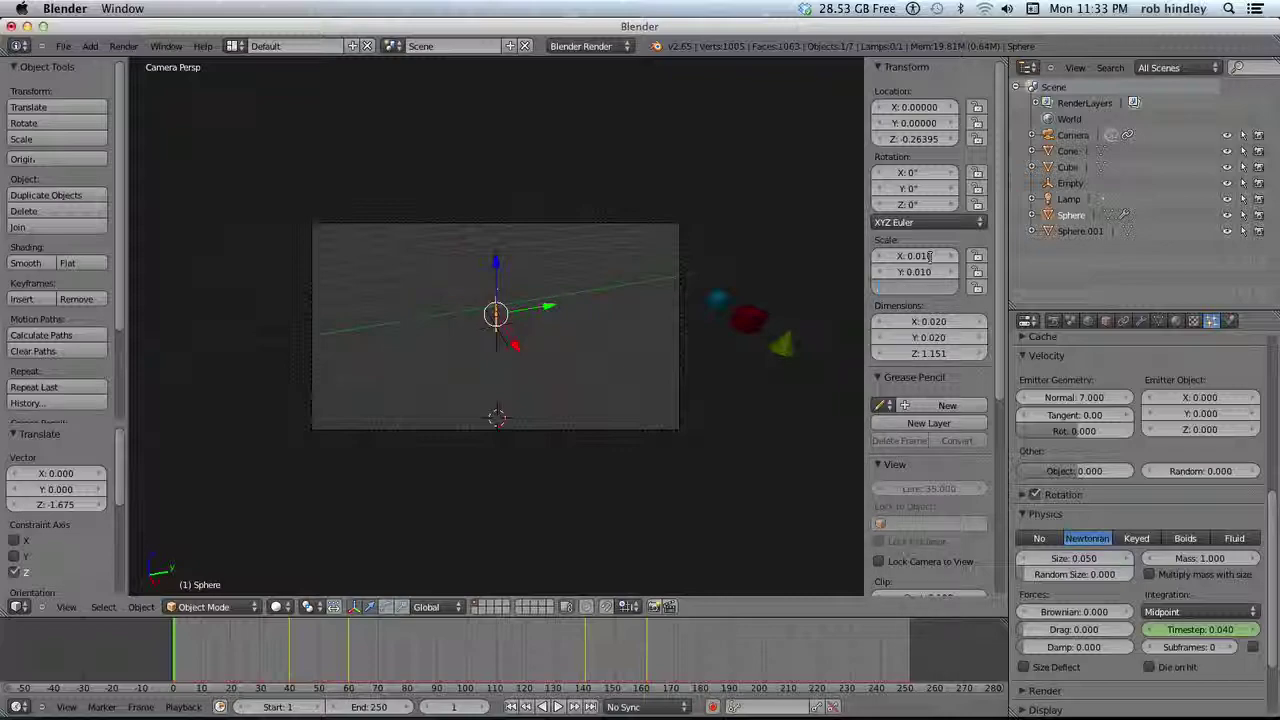
pyautogui.write('.01')
pyautogui.press('Return')
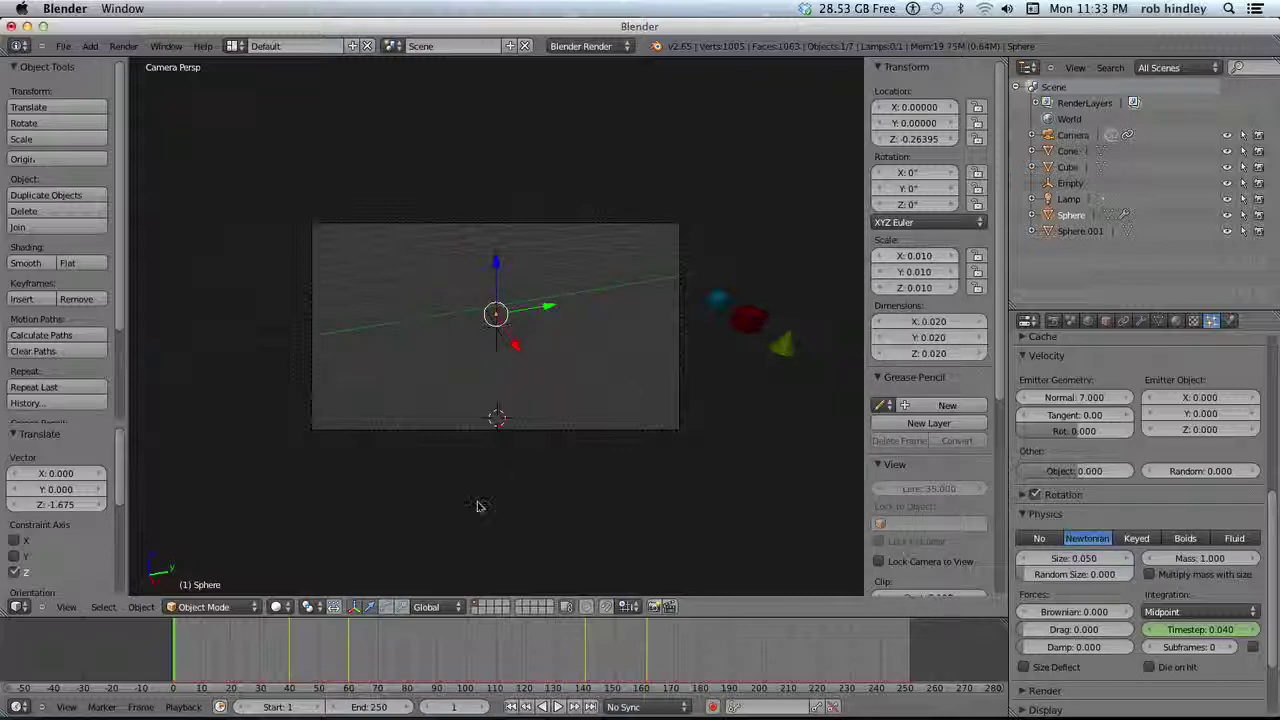
pyautogui.click(558, 707)
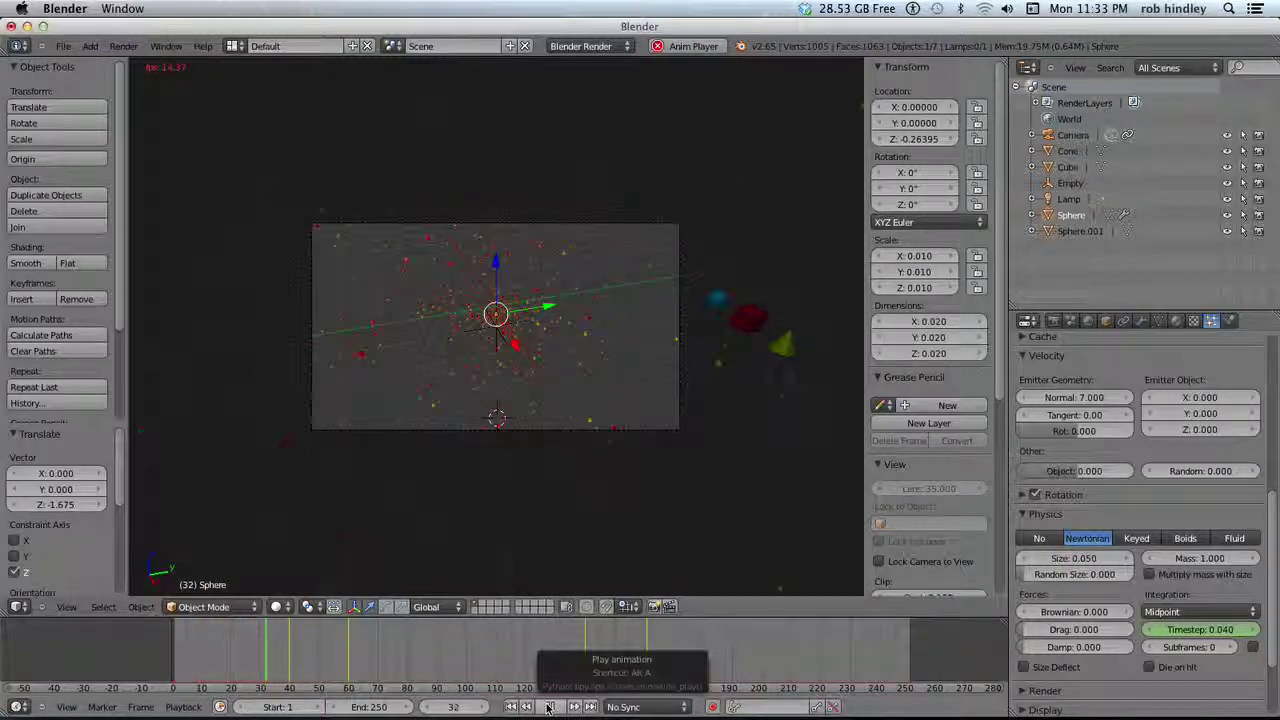
pyautogui.click(511, 707)
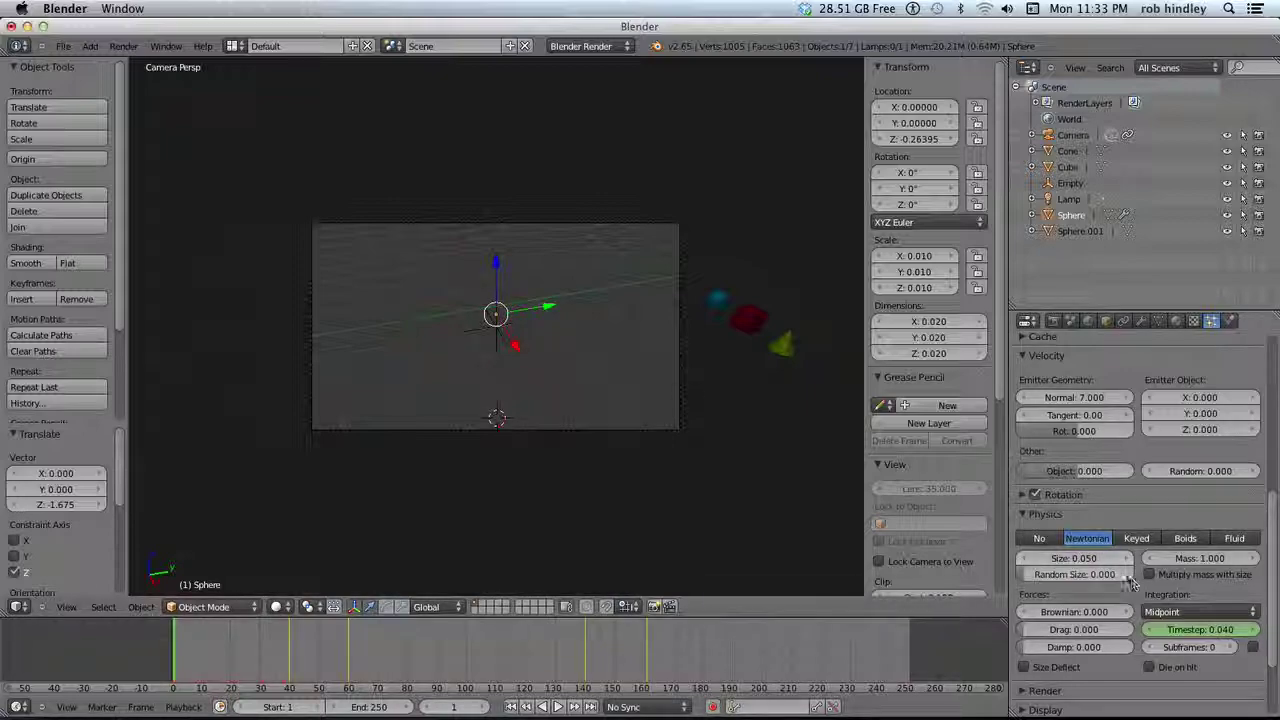
# Step: Set the particles' normal emission velocity to 5 and play the animation to check the burst
pyautogui.click(1092, 398)
pyautogui.write('5')
pyautogui.press('Return')
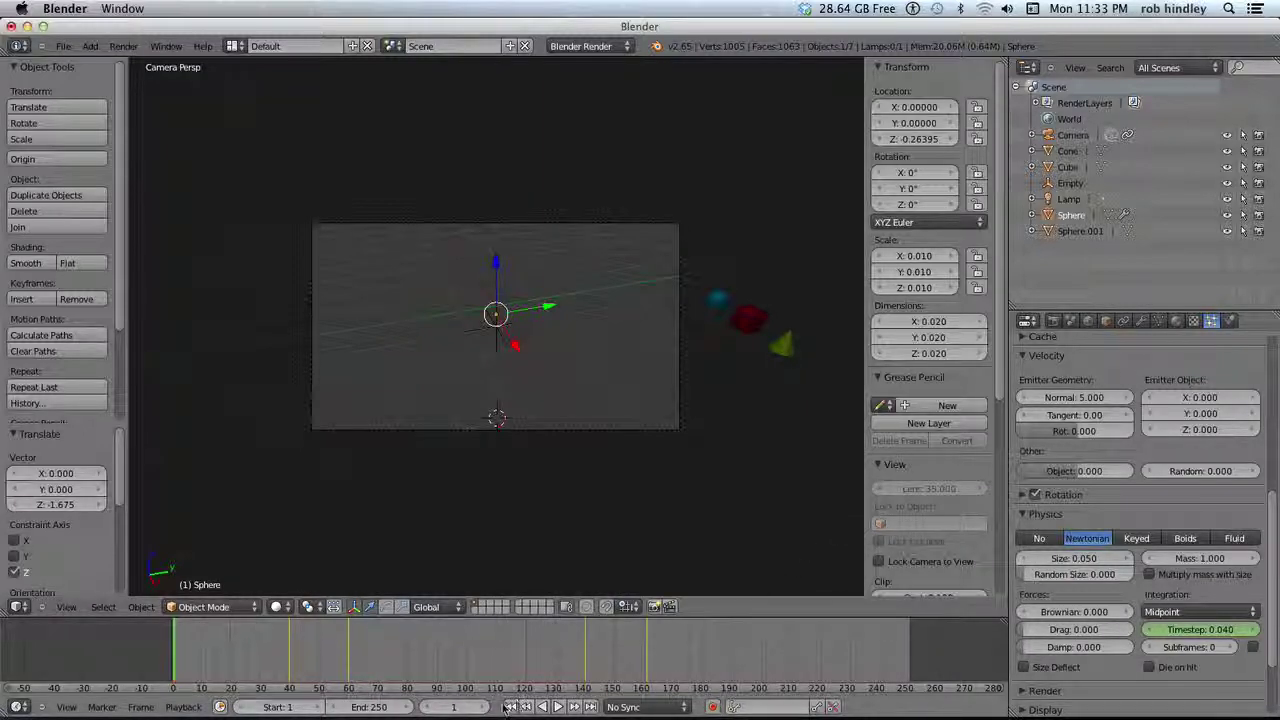
pyautogui.click(560, 707)
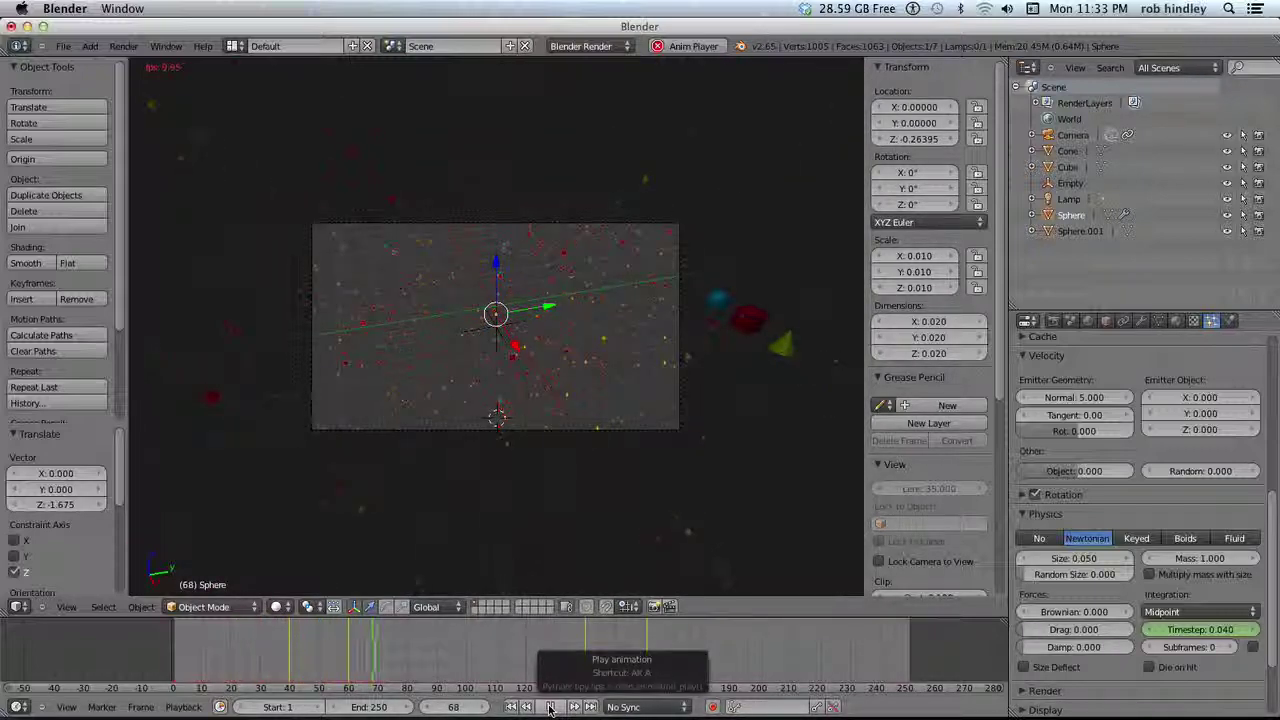
pyautogui.click(549, 707)
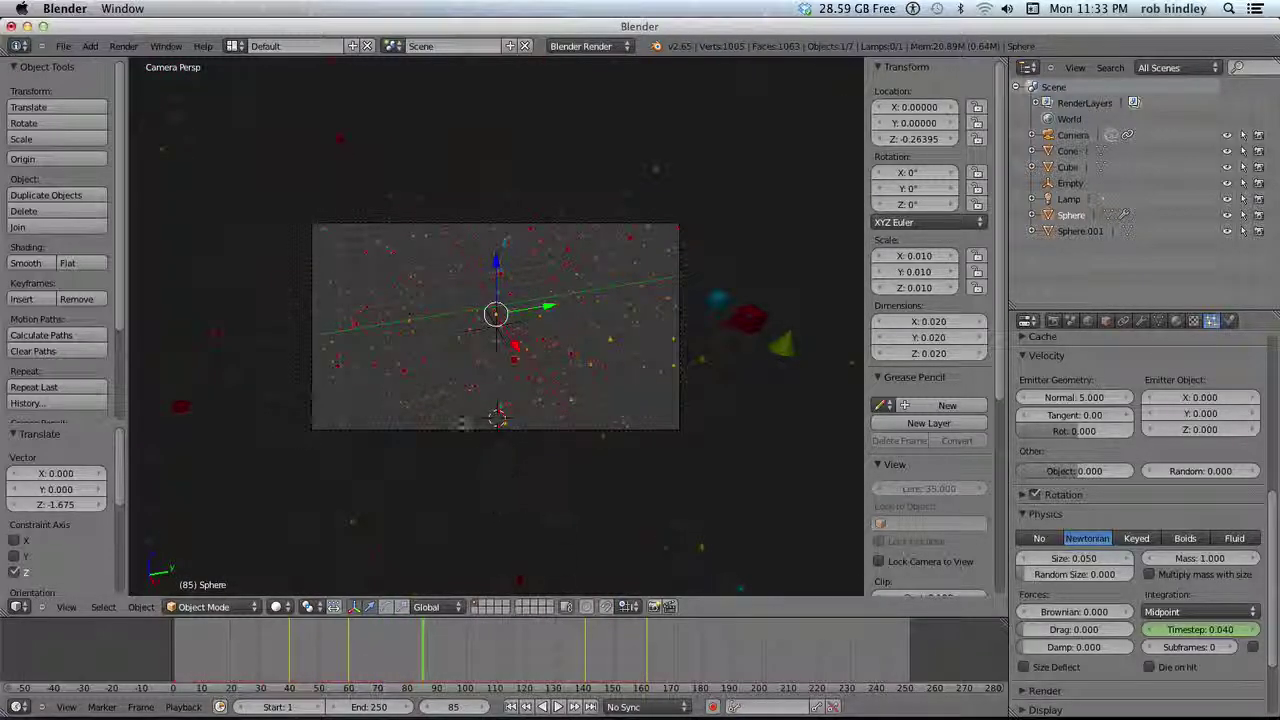
# Step: Select the camera and insert a LocRotScale keyframe for it at frame 120
pyautogui.rightClick(459, 434)
pyautogui.click(494, 663)
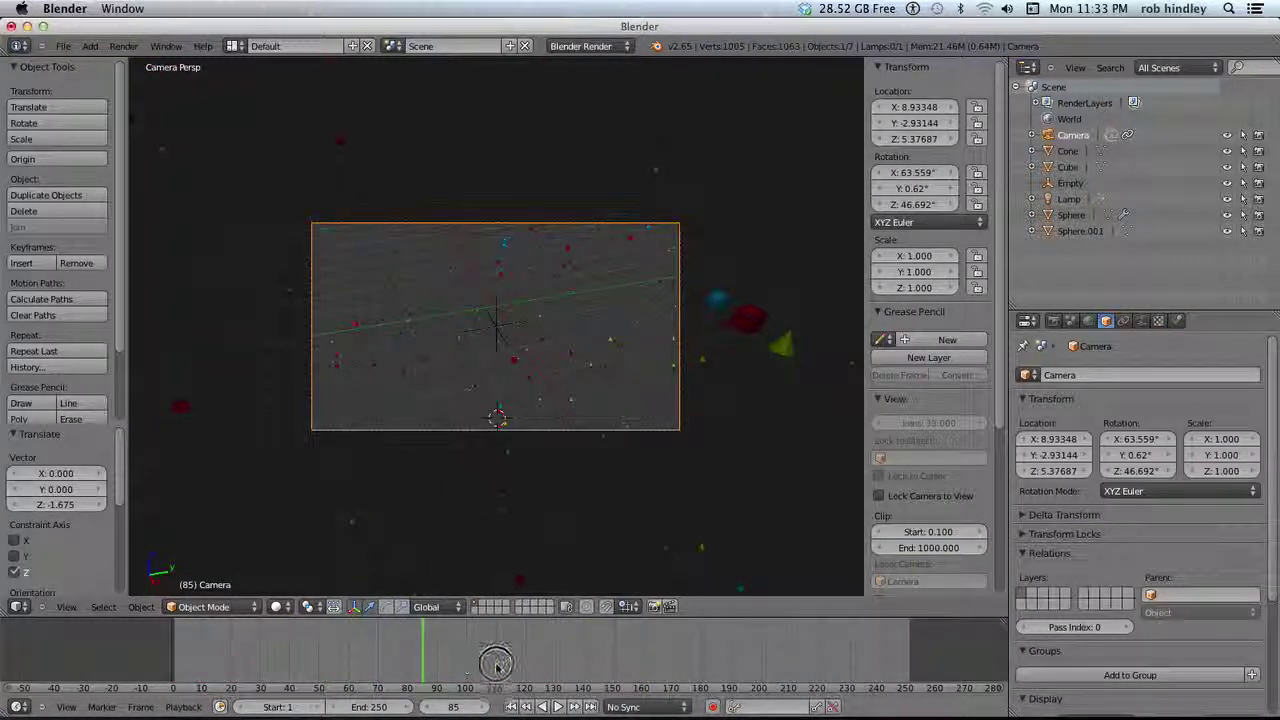
pyautogui.click(524, 657)
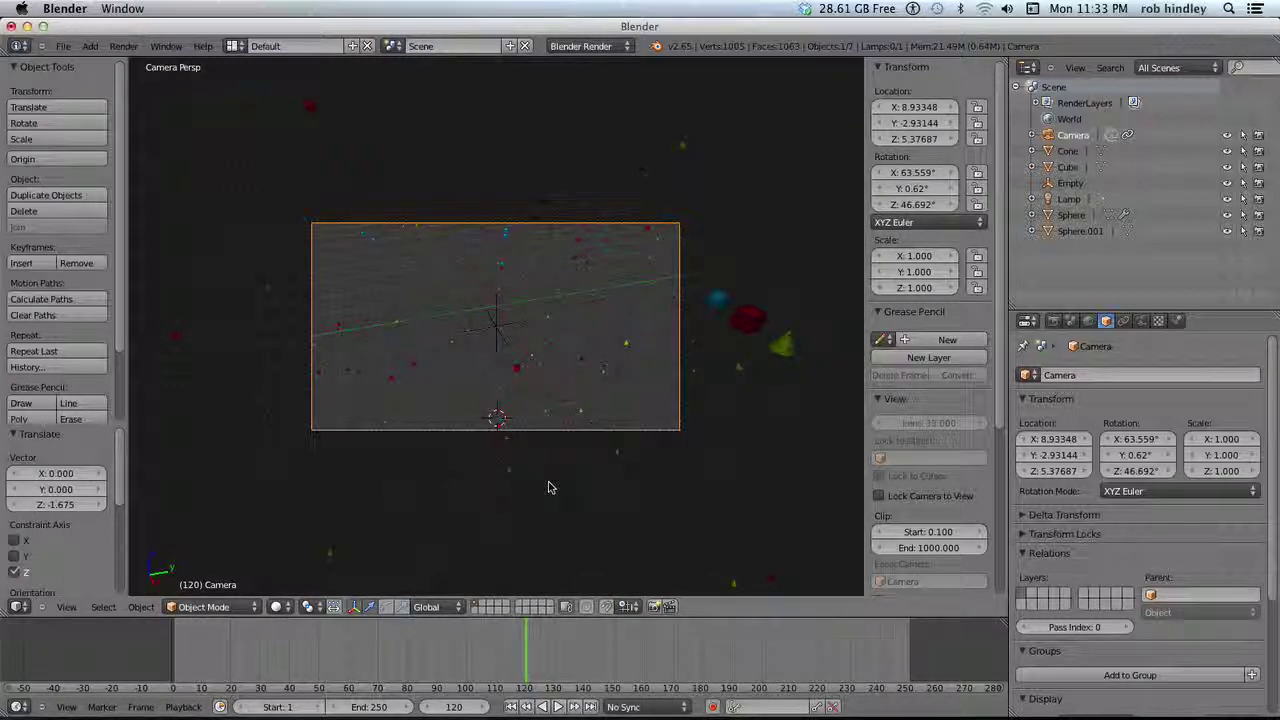
pyautogui.press('i')
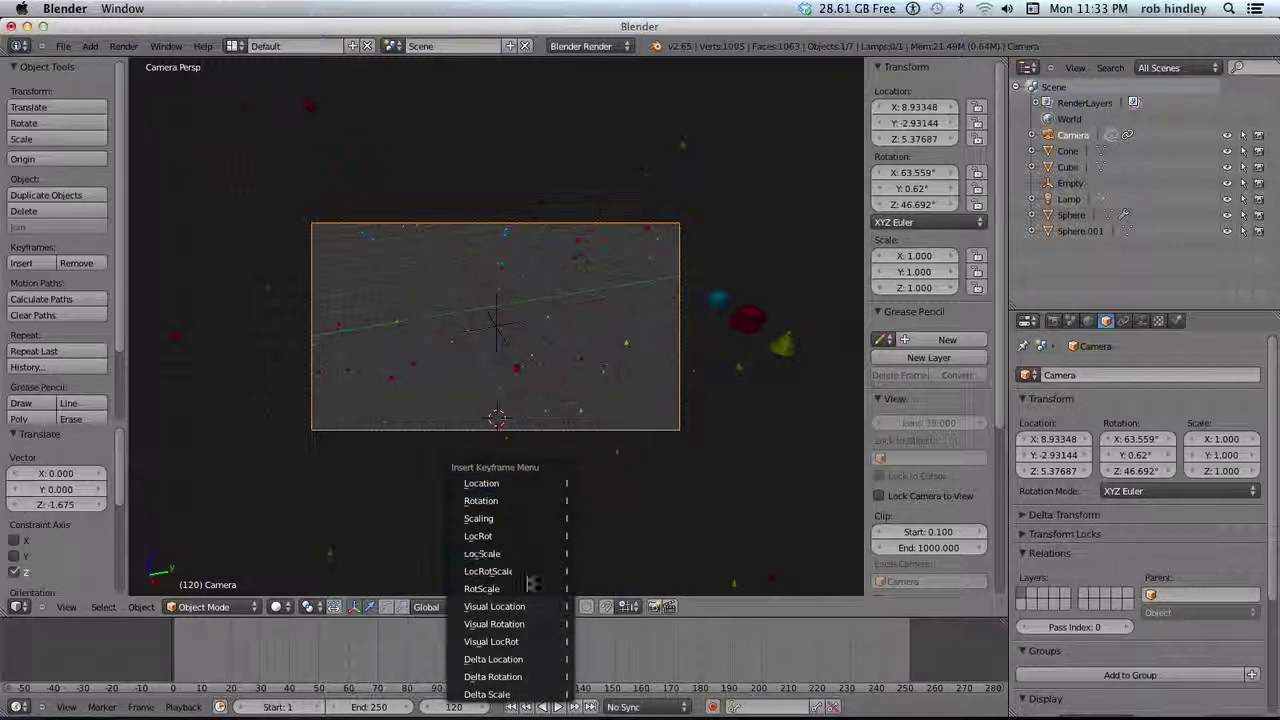
pyautogui.click(500, 571)
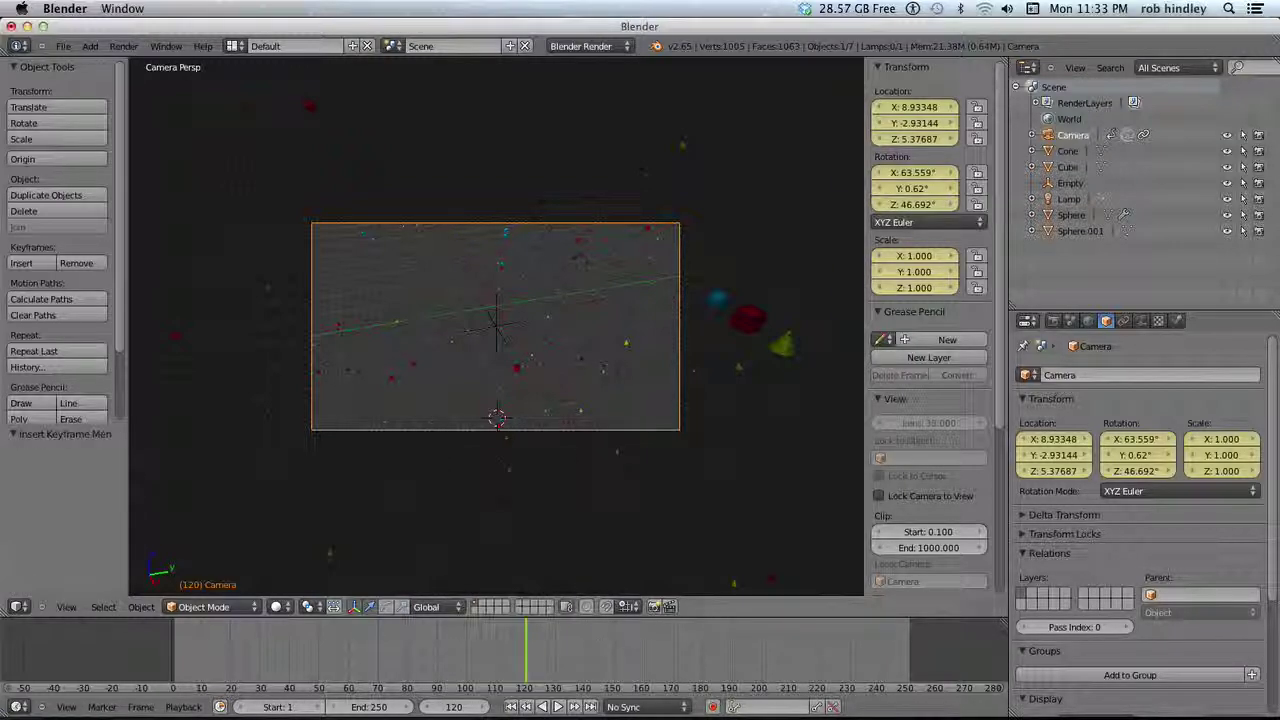
# Step: Go to frame 140 and rotate the camera by about -14.3° in its view plane
pyautogui.click(585, 659)
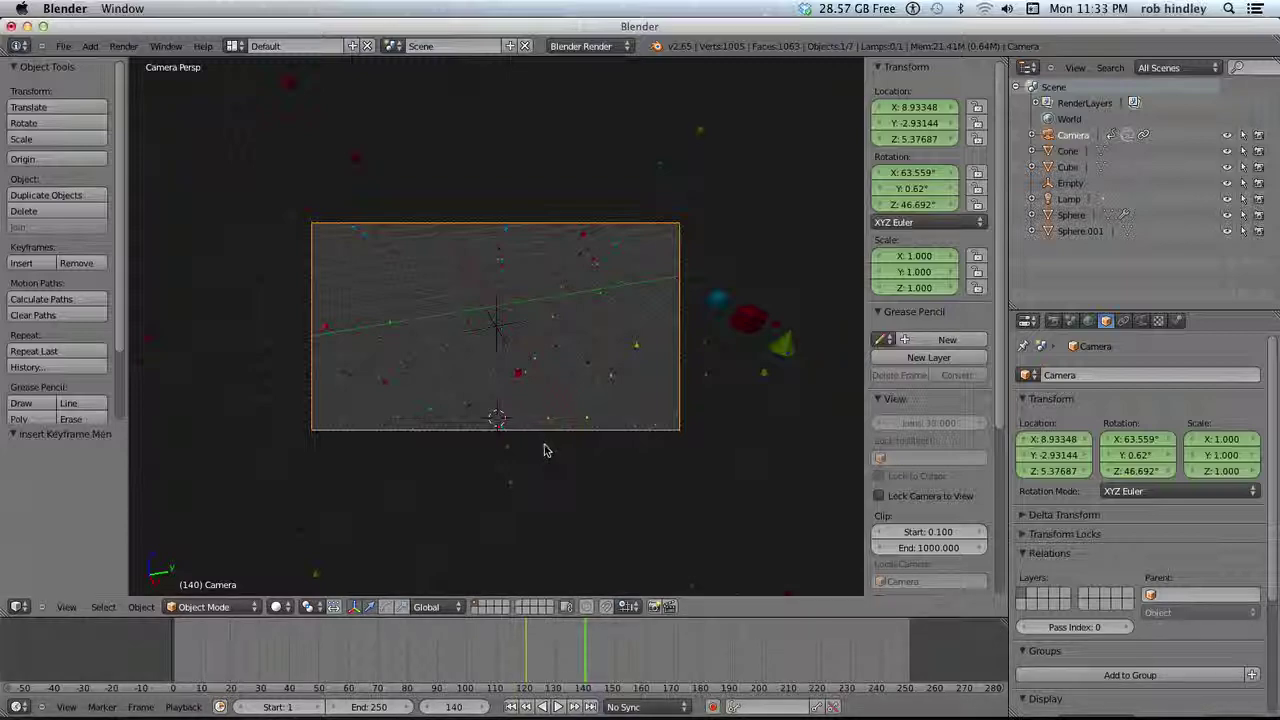
pyautogui.press('r')
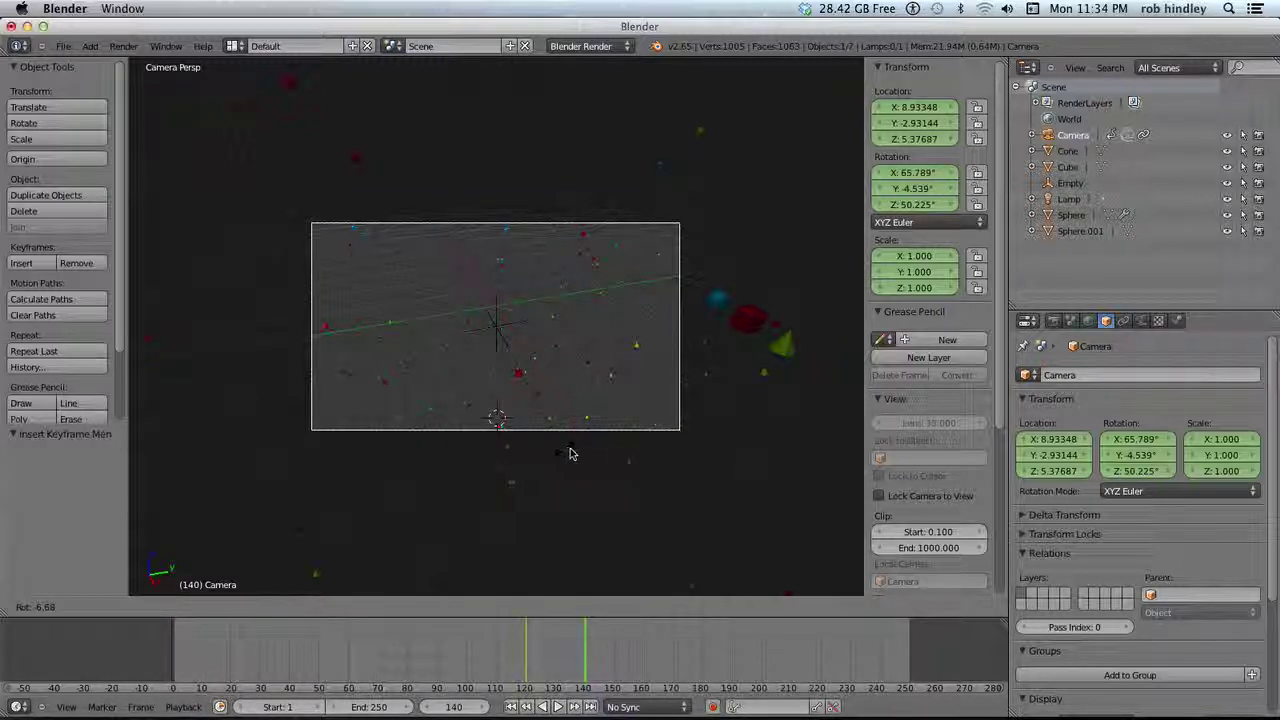
pyautogui.click(555, 463)
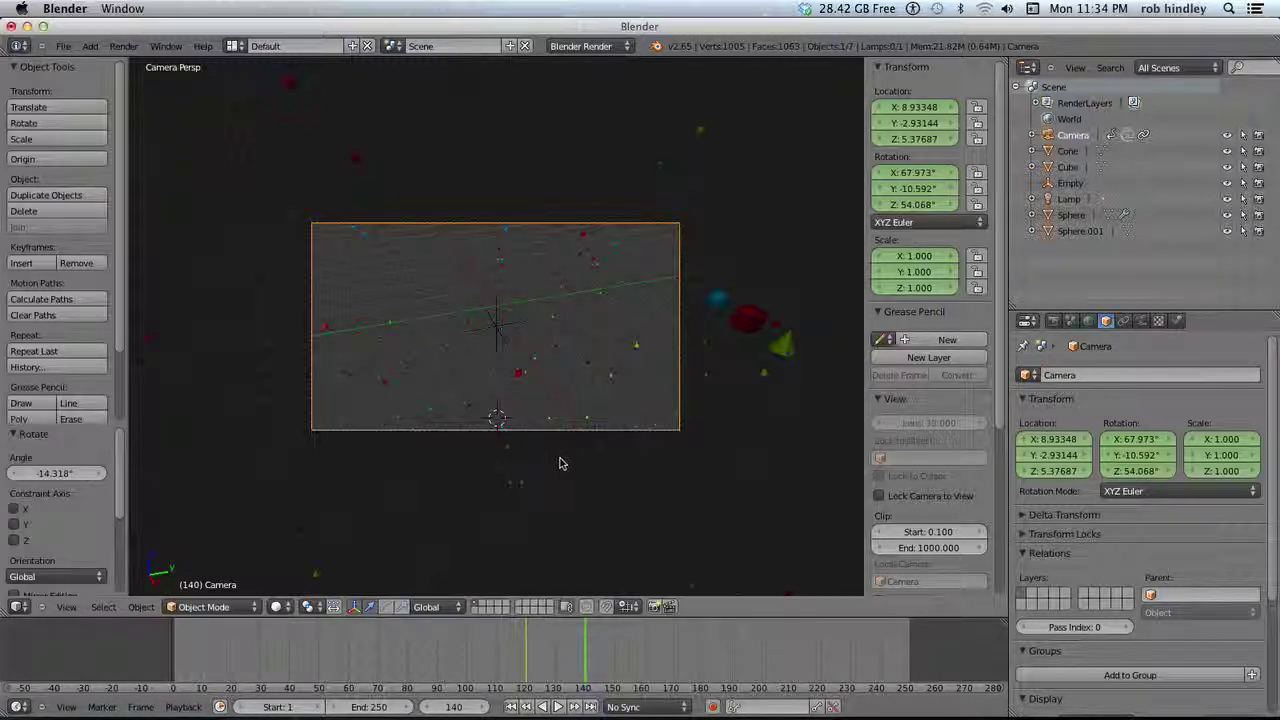
# Step: Move the camera to about X 3.56, Y 4.12, Z 7.33 and insert a LocRotScale keyframe at frame 140
pyautogui.press('g')
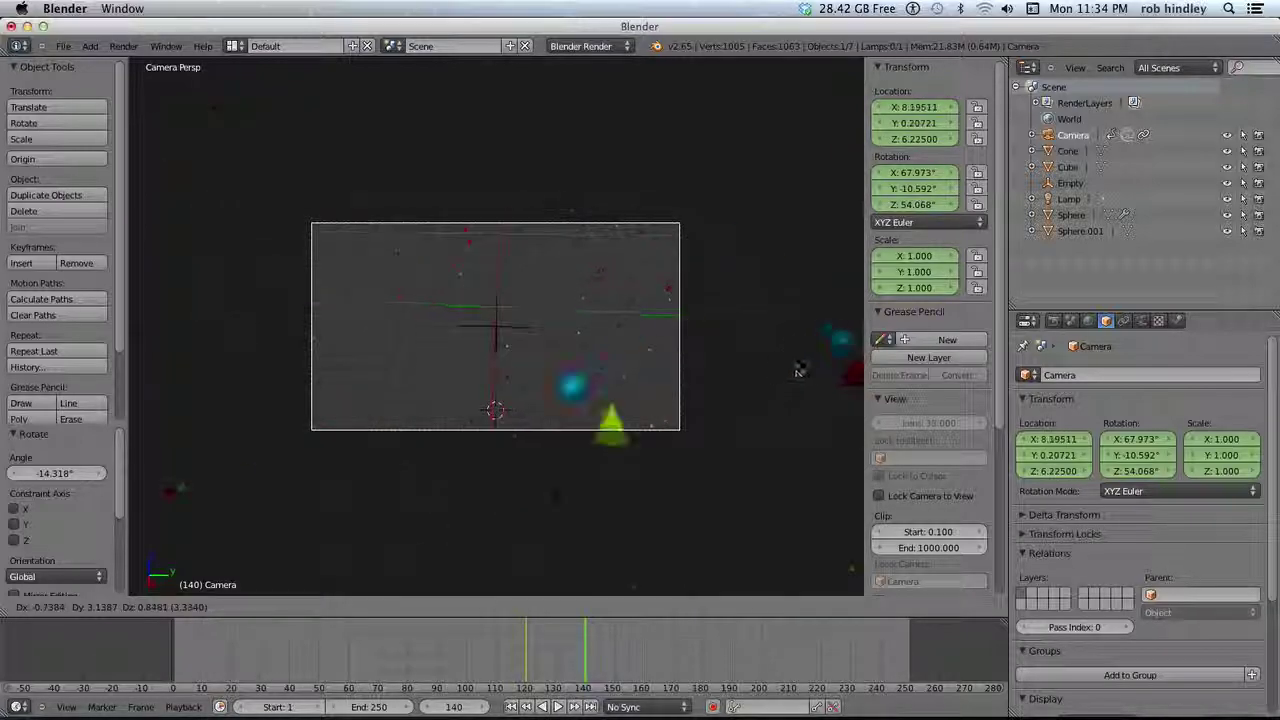
pyautogui.click(647, 440)
pyautogui.press('g')
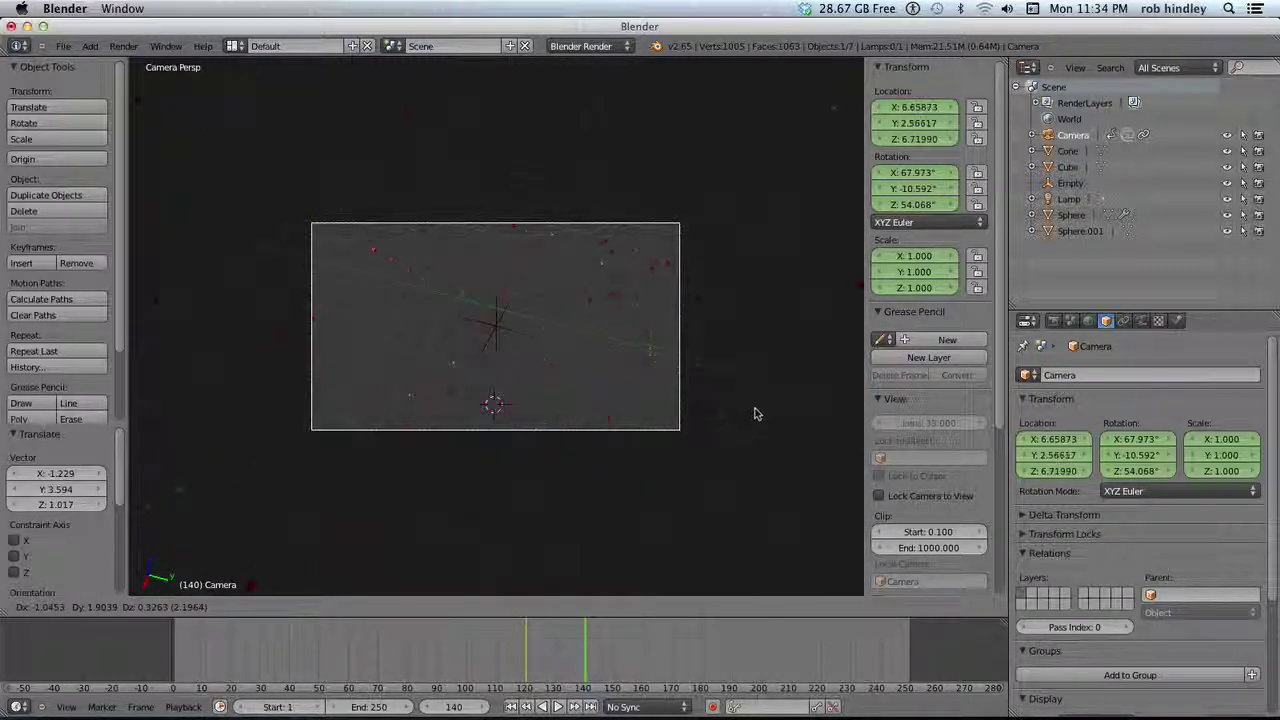
pyautogui.click(812, 393)
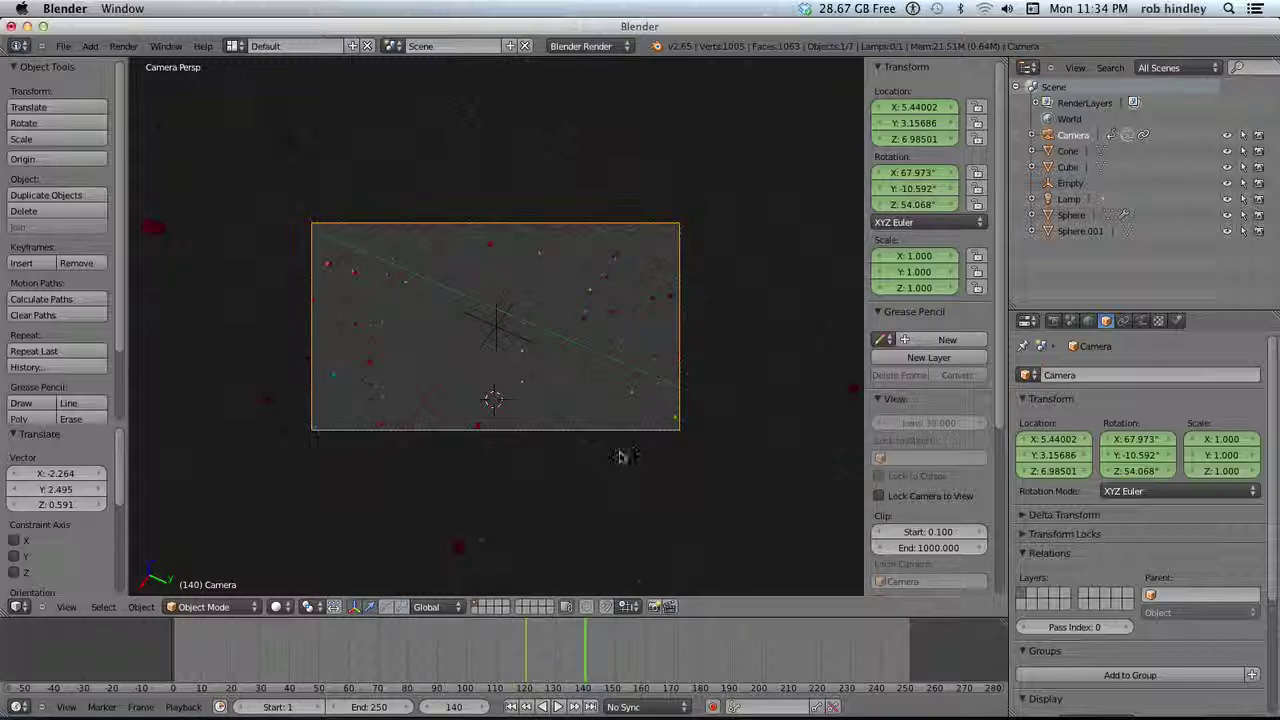
pyautogui.press('g')
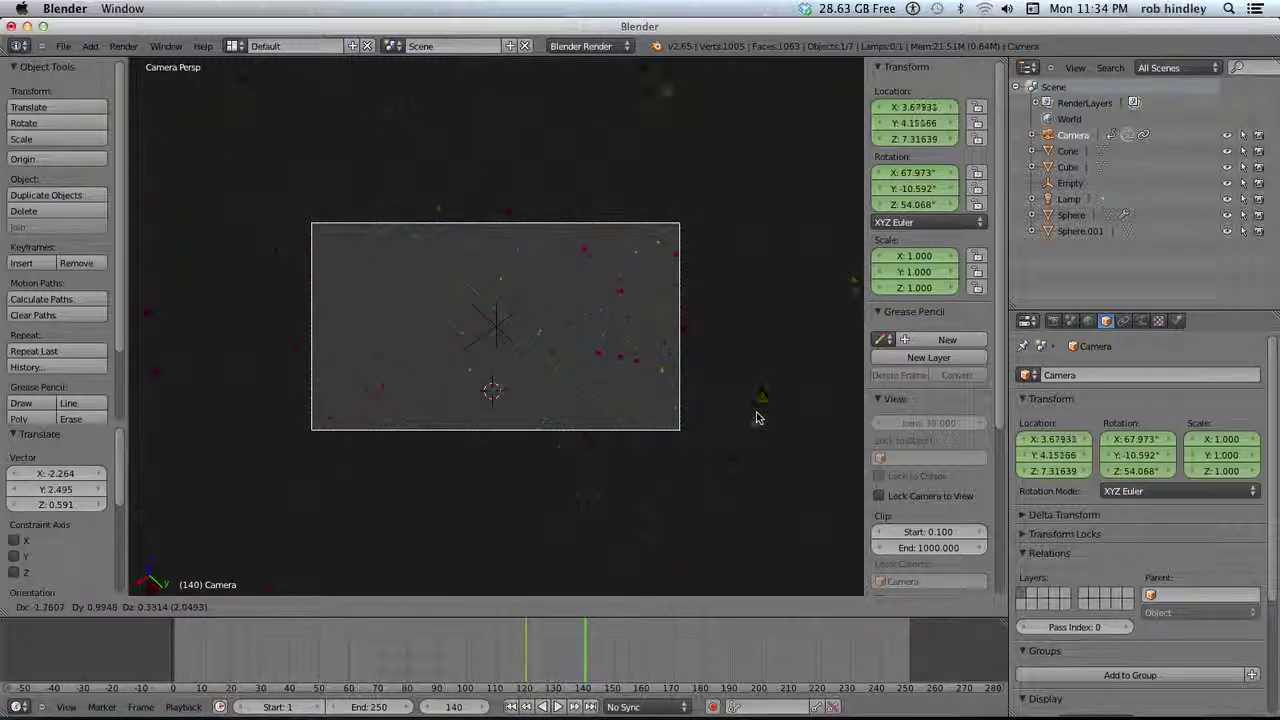
pyautogui.click(755, 419)
pyautogui.press('i')
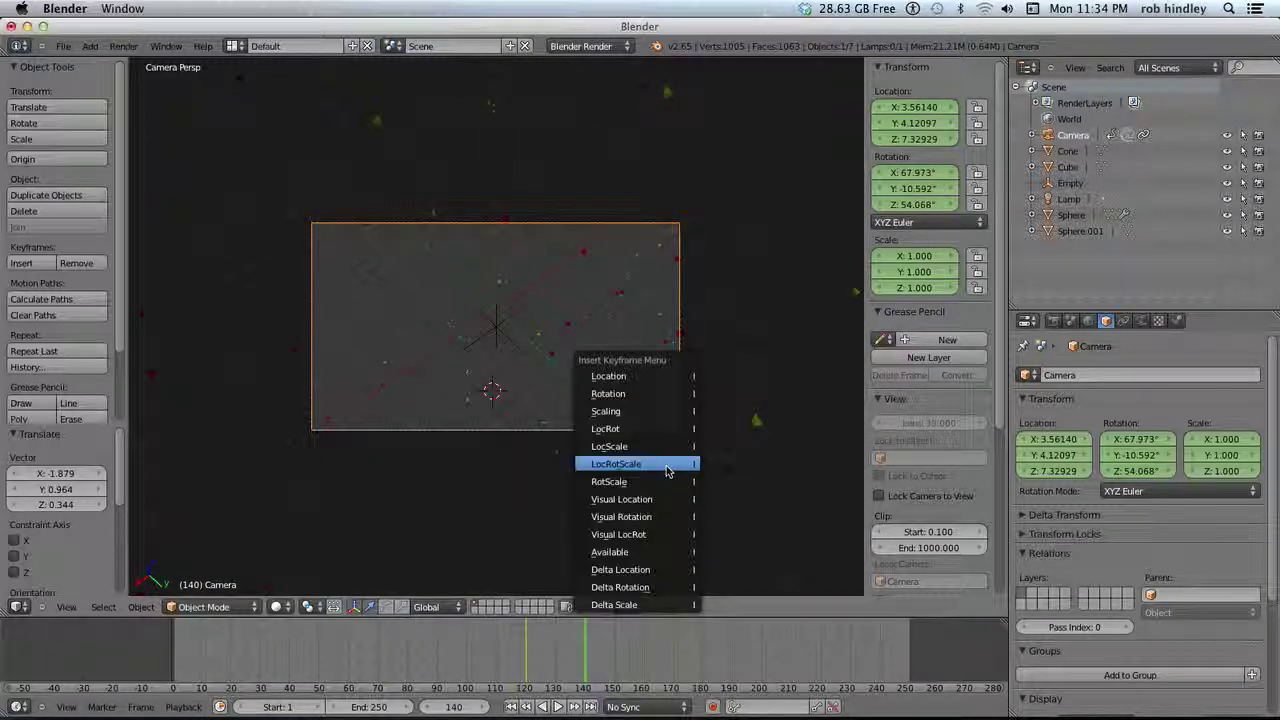
pyautogui.click(667, 470)
# Step: Scrub the timeline across the two camera keyframes up to frame 171 to check the camera move
pyautogui.click(497, 650)
pyautogui.moveTo(517, 656); pyautogui.dragTo(673, 644)
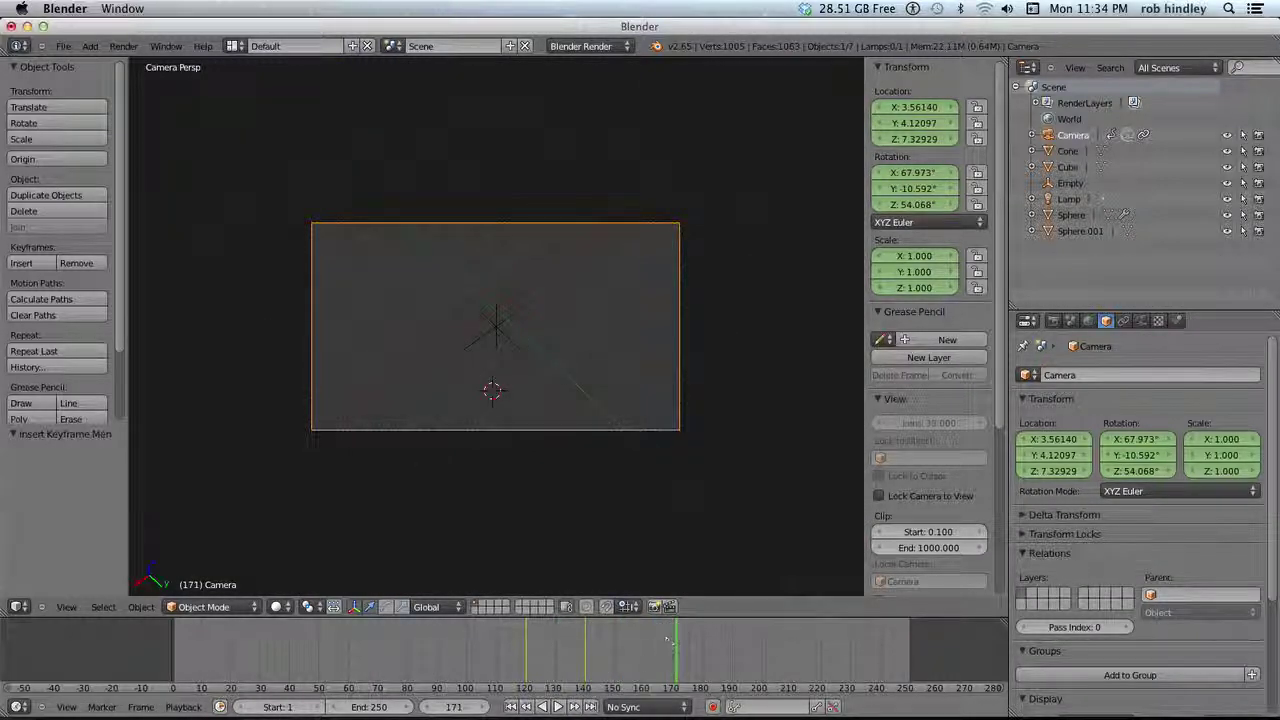